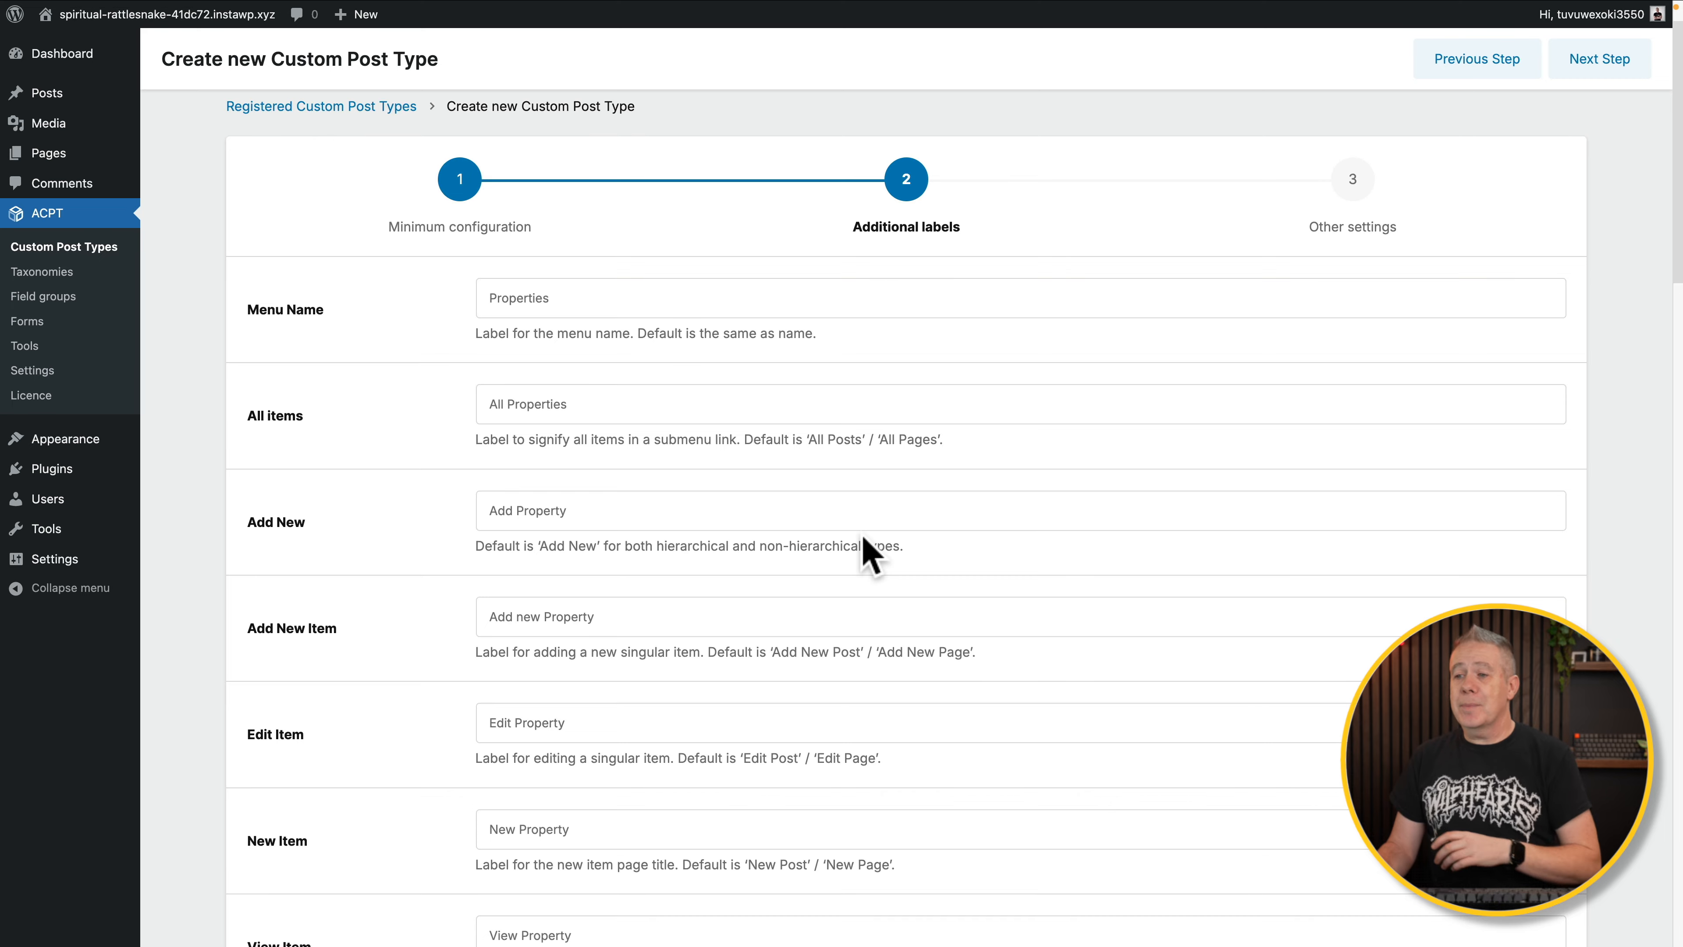
Review the additional labels of the Properties post type and continue to its other settings.
scroll(863, 538, down, 4)
scroll(864, 538, down, 6)
scroll(870, 554, down, 11)
scroll(870, 554, down, 7)
scroll(864, 556, up, 20)
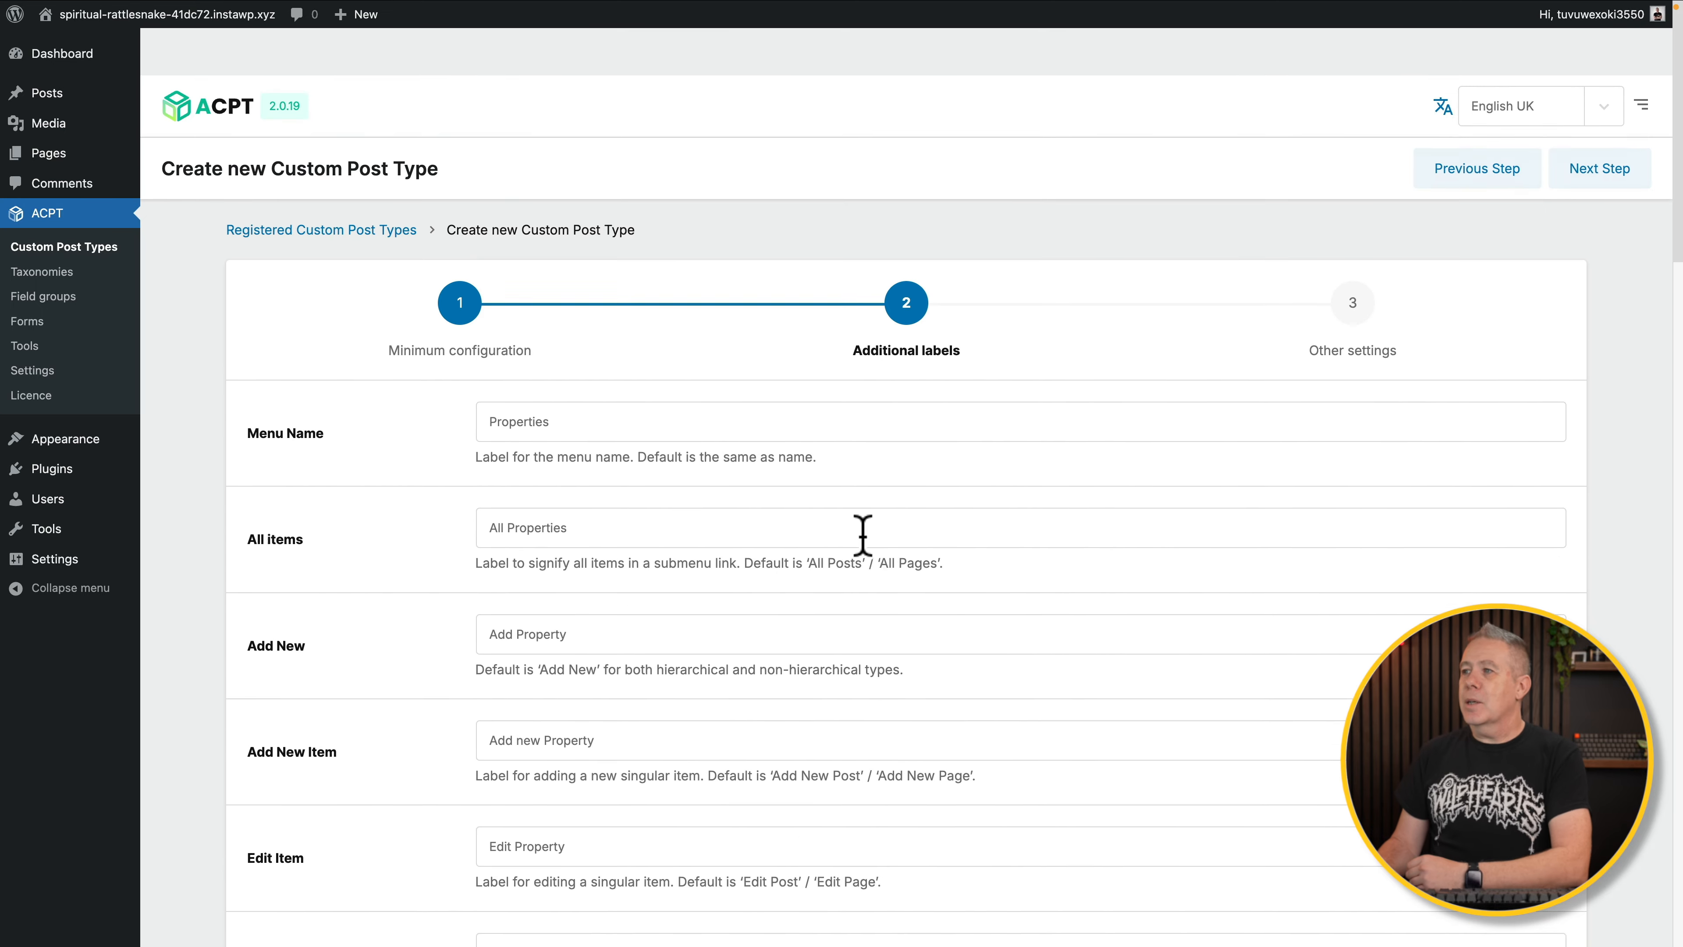
scroll(862, 535, down, 1)
click(1614, 133)
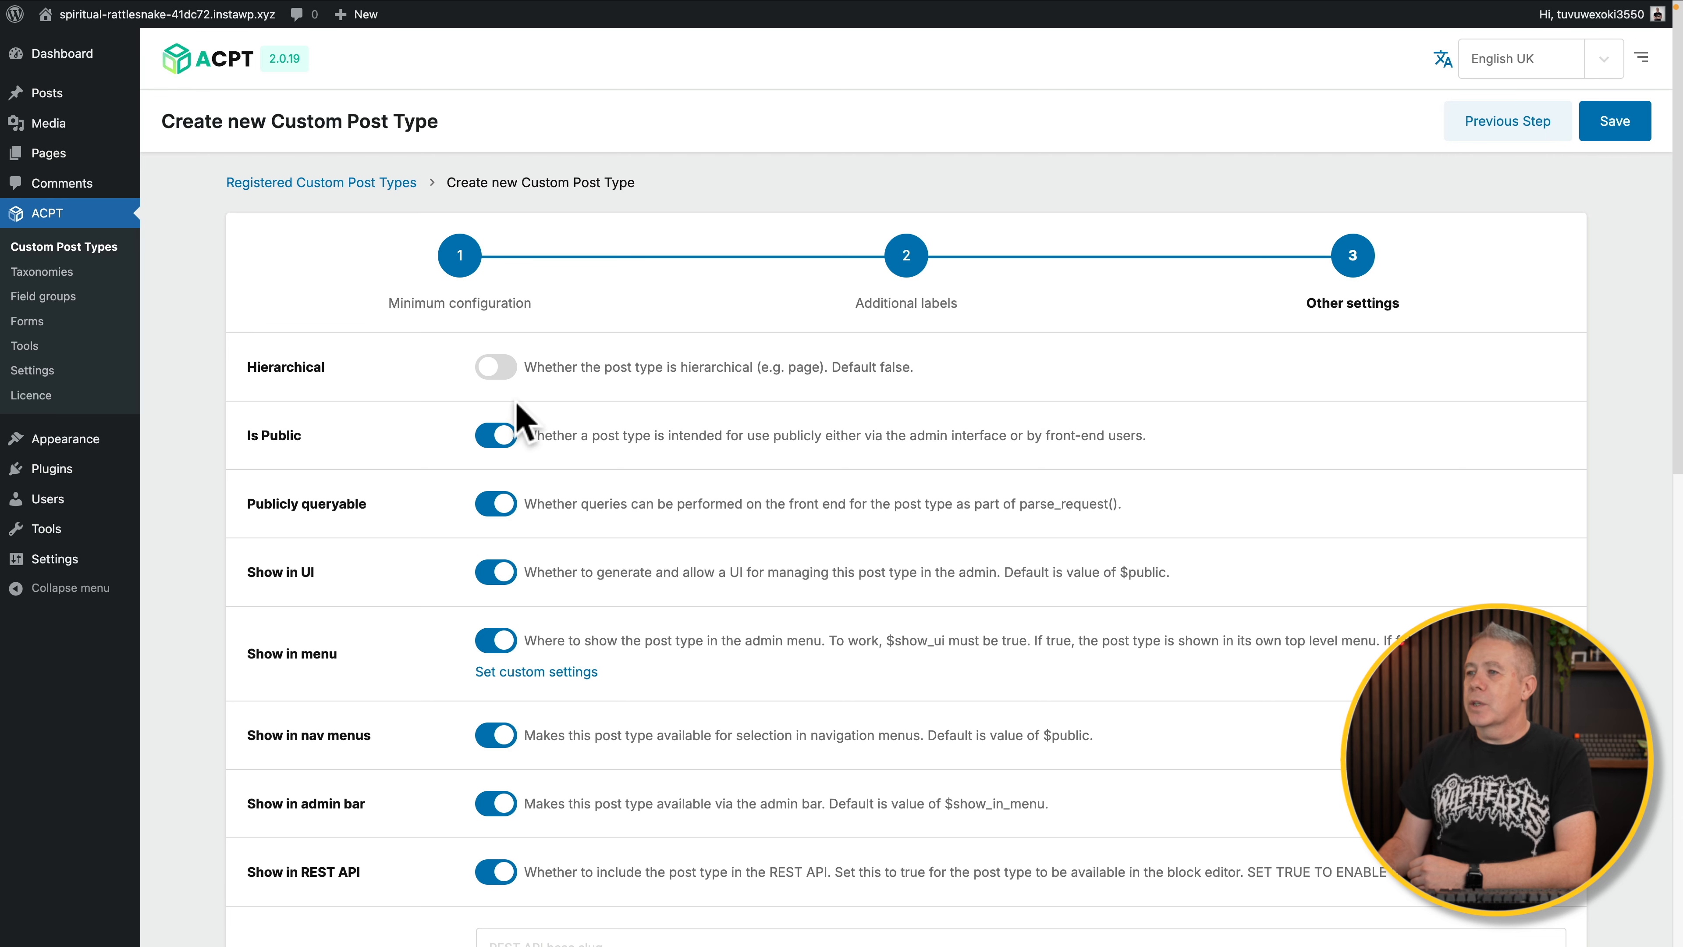
Make the post type hierarchical and set its menu position to Before Posts.
click(505, 375)
scroll(376, 488, down, 3)
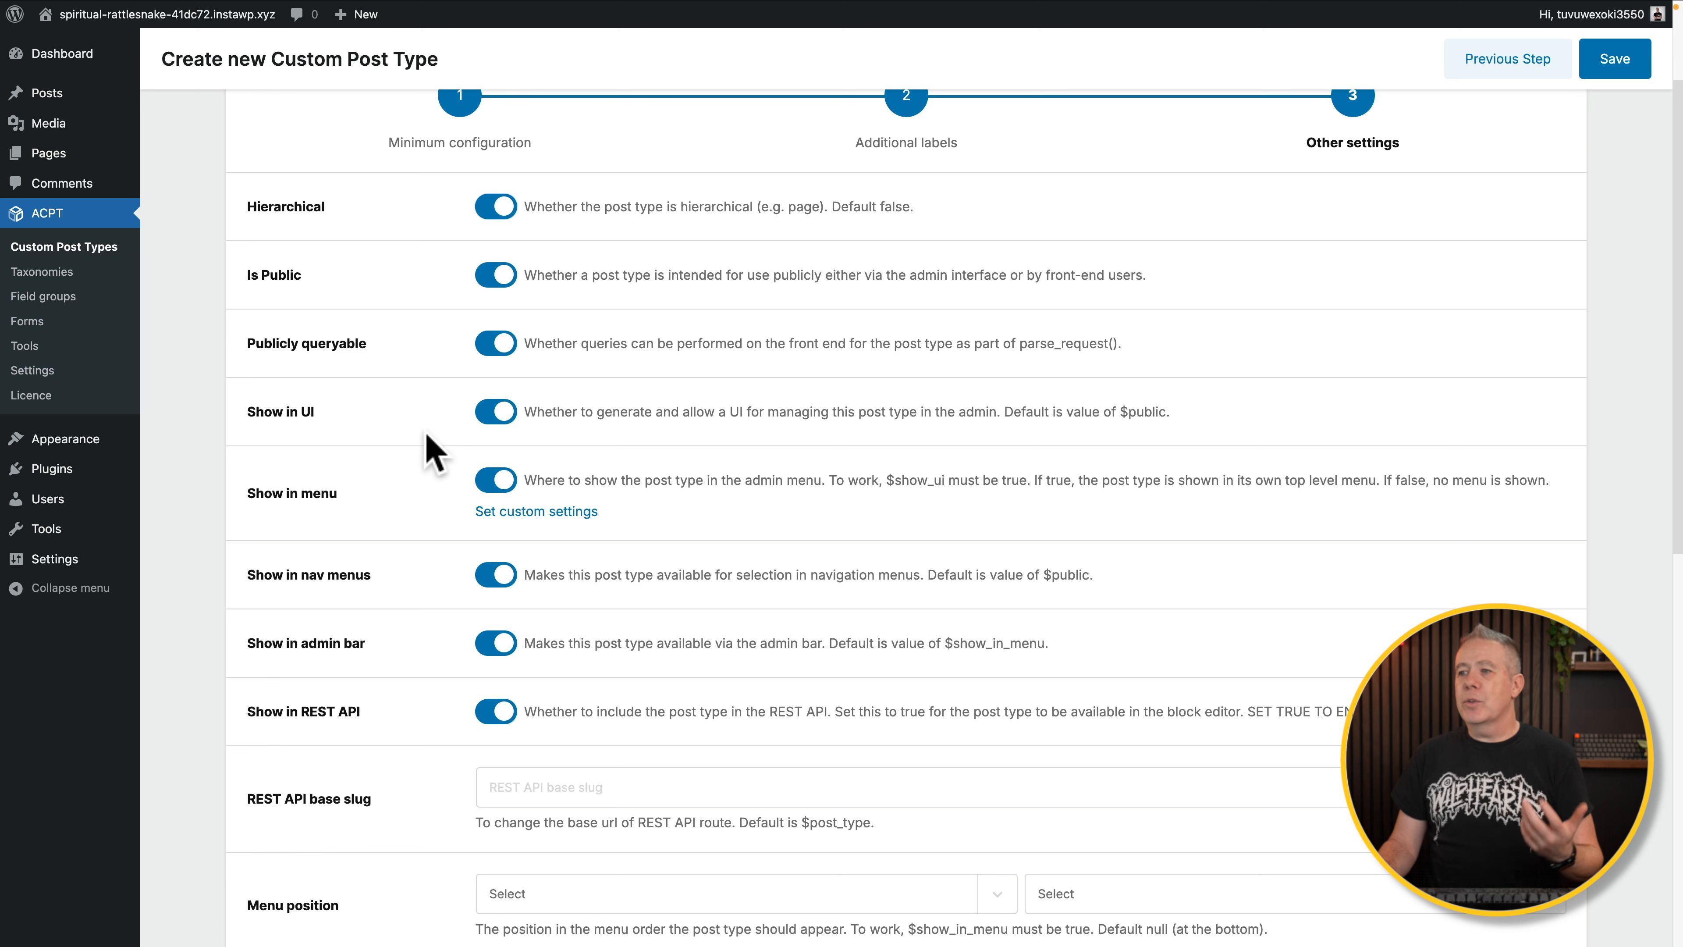
scroll(408, 577, down, 5)
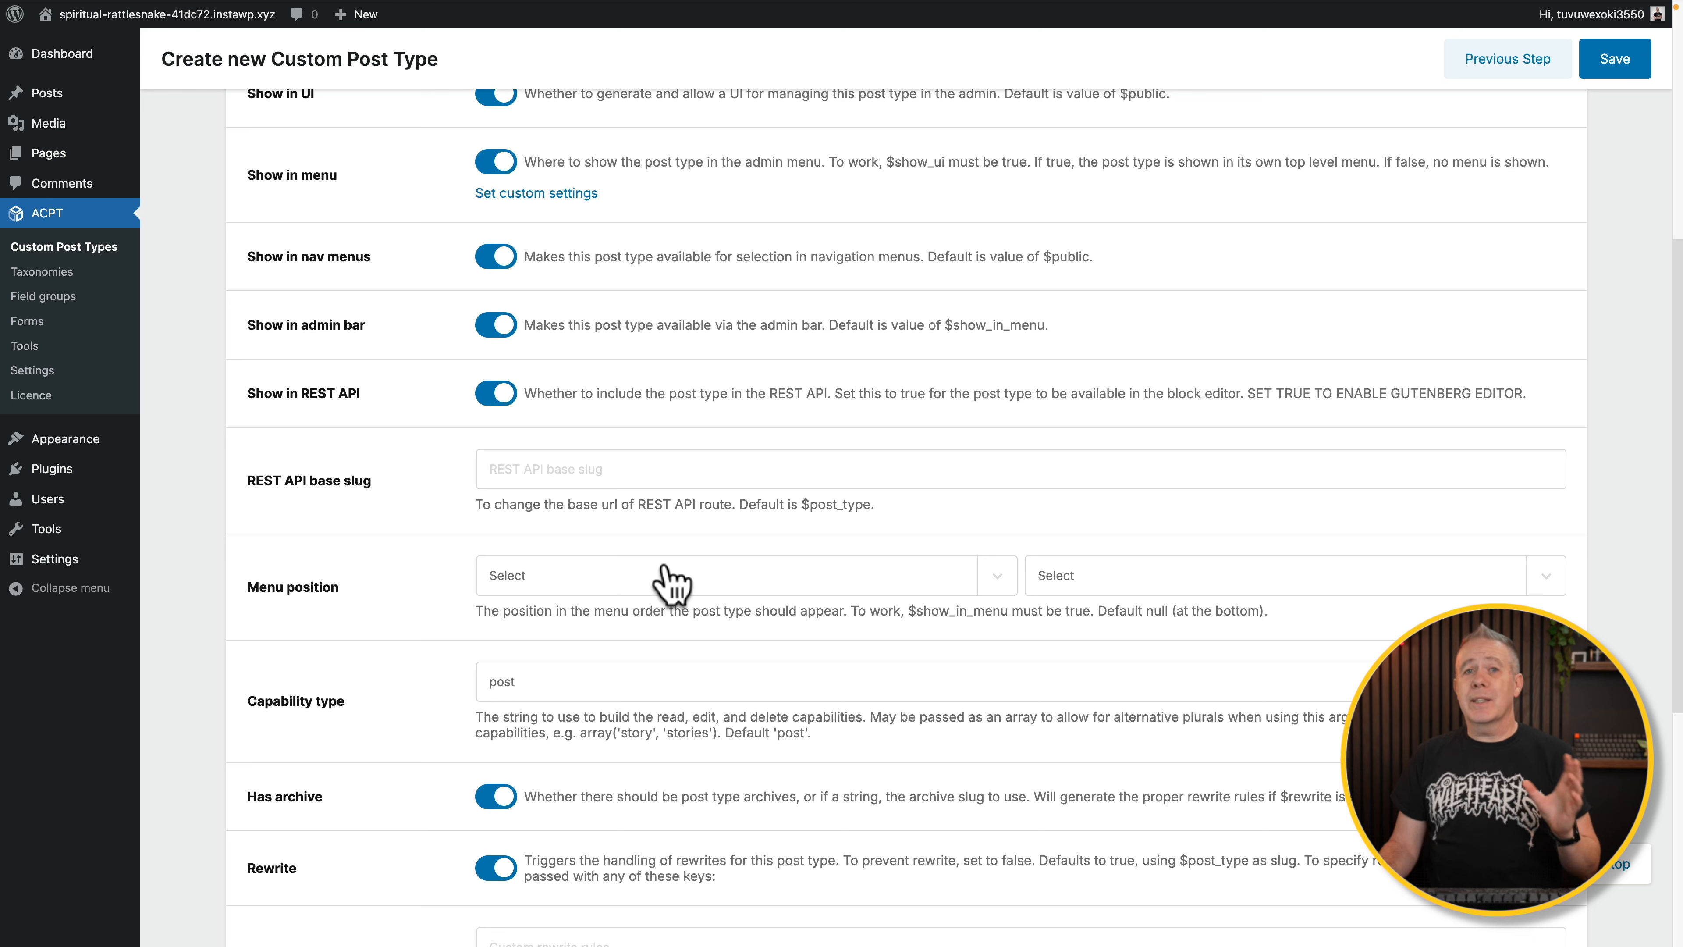
click(1001, 575)
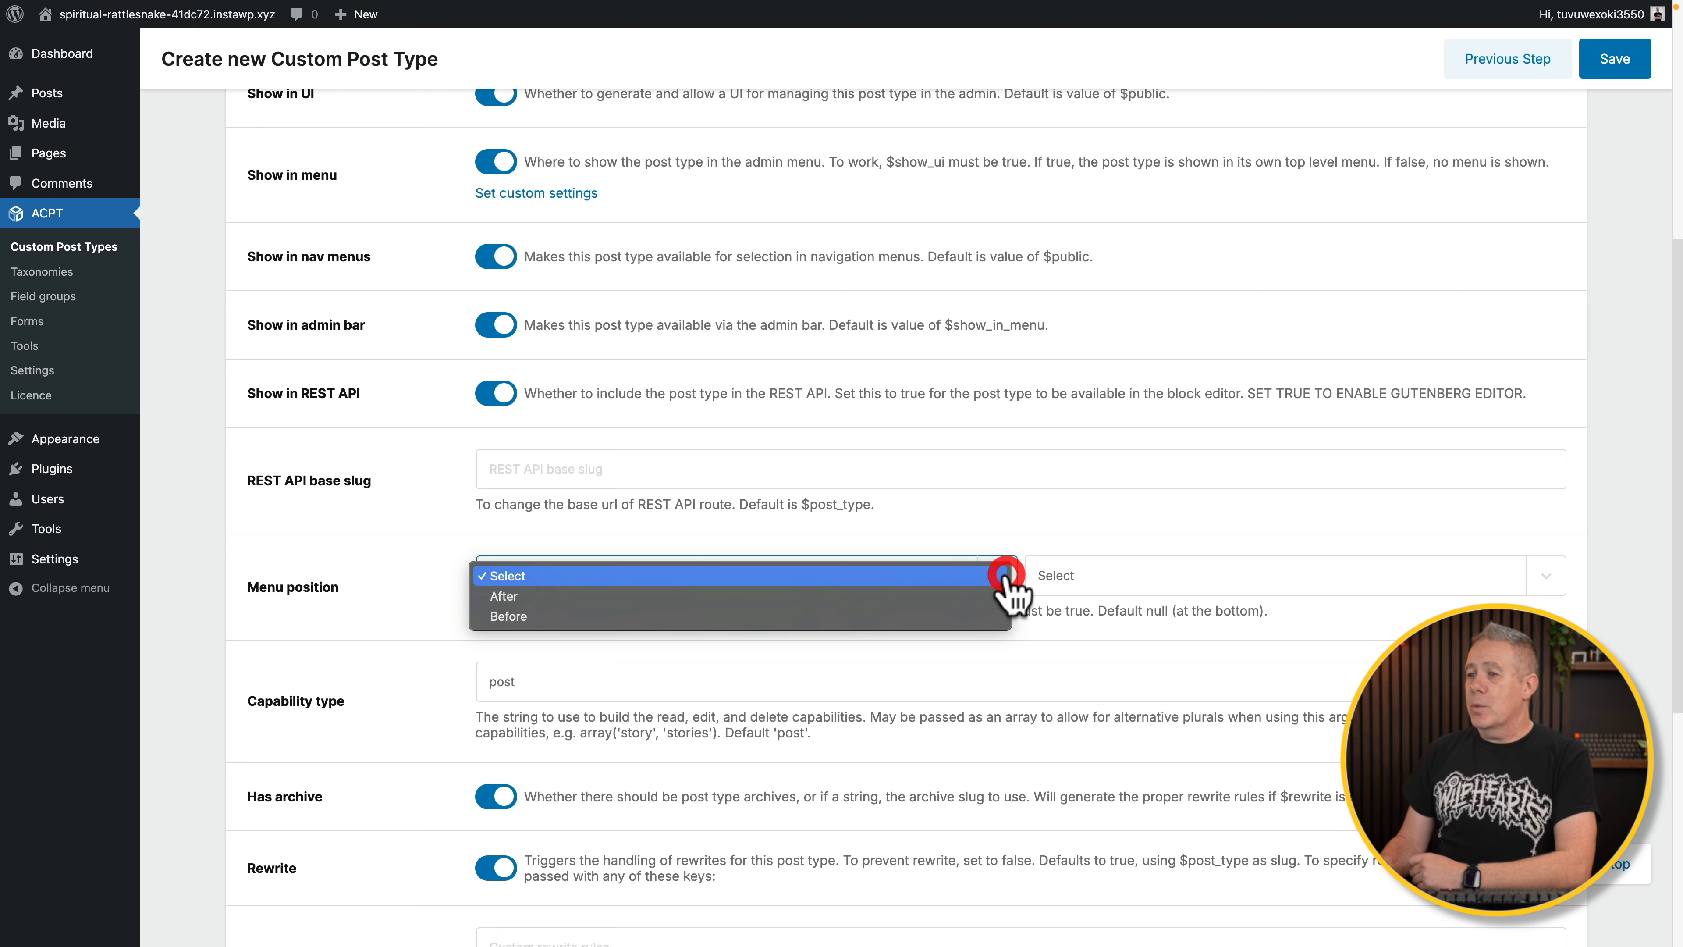
click(742, 616)
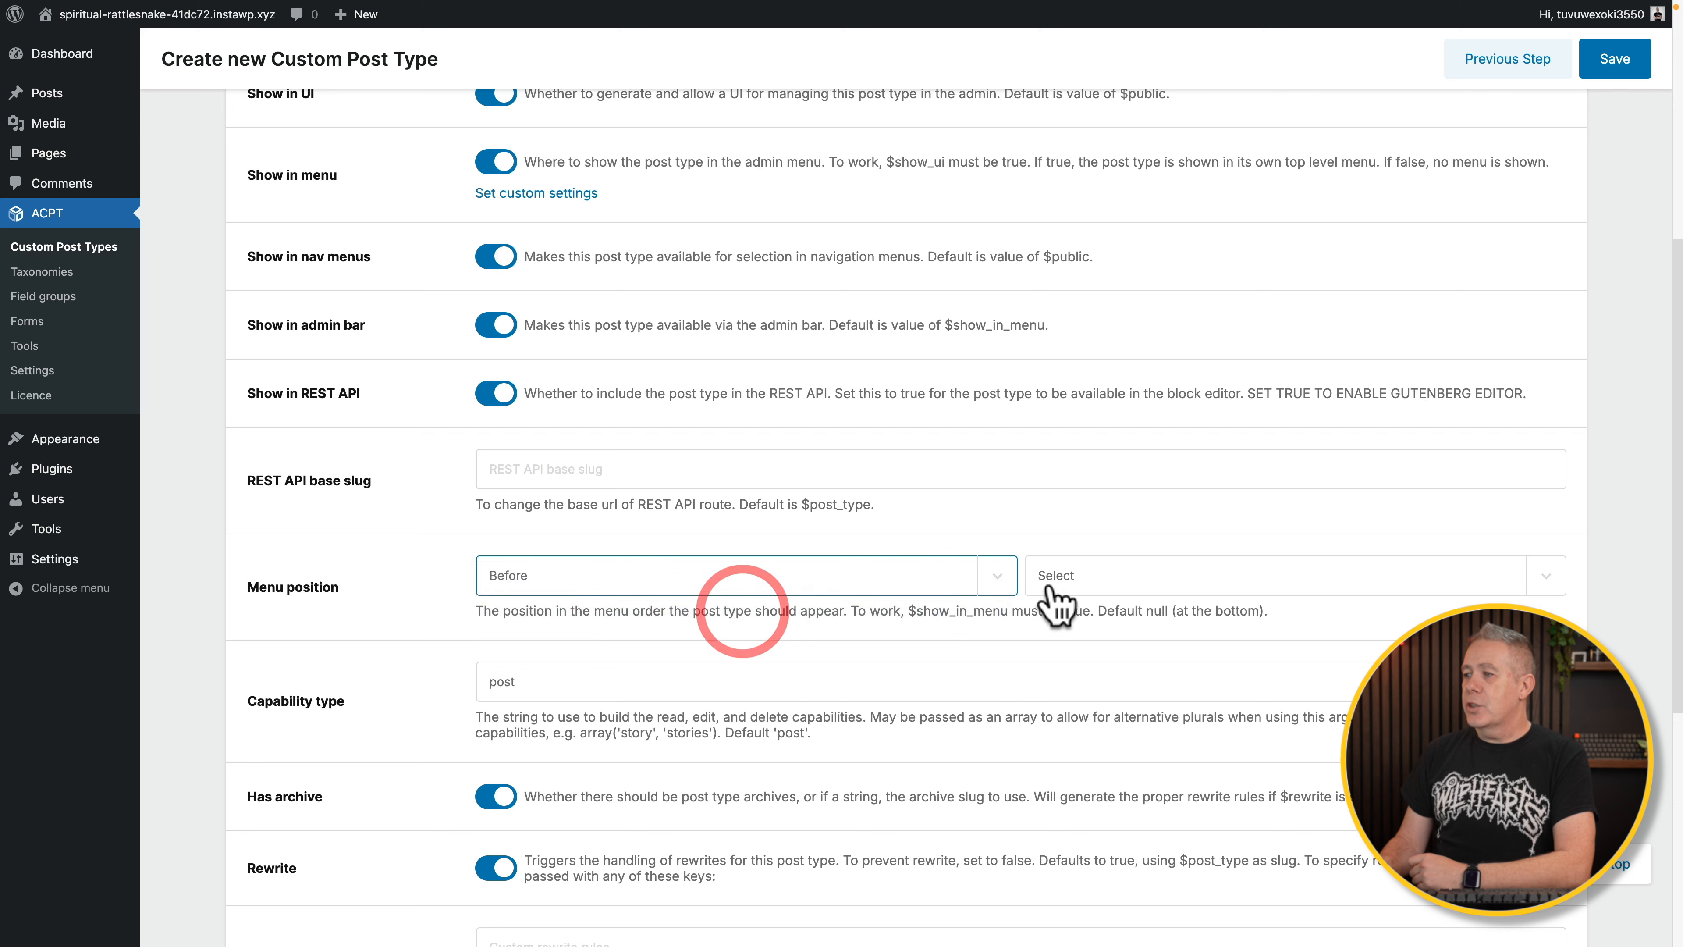
click(1081, 575)
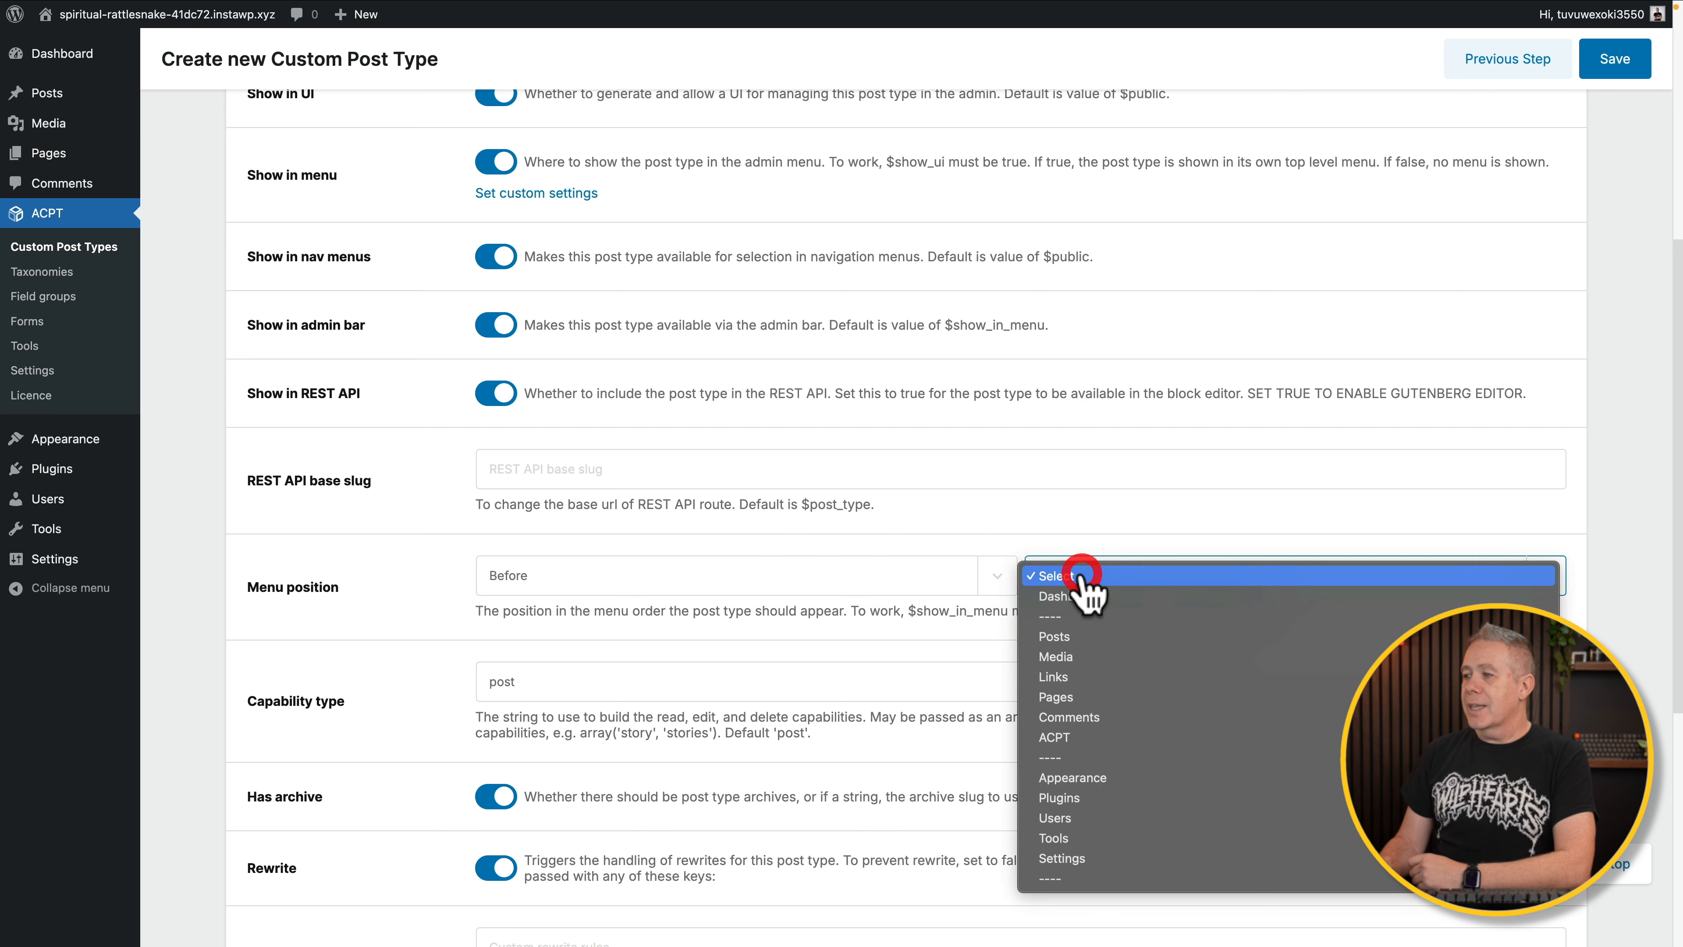
click(1087, 640)
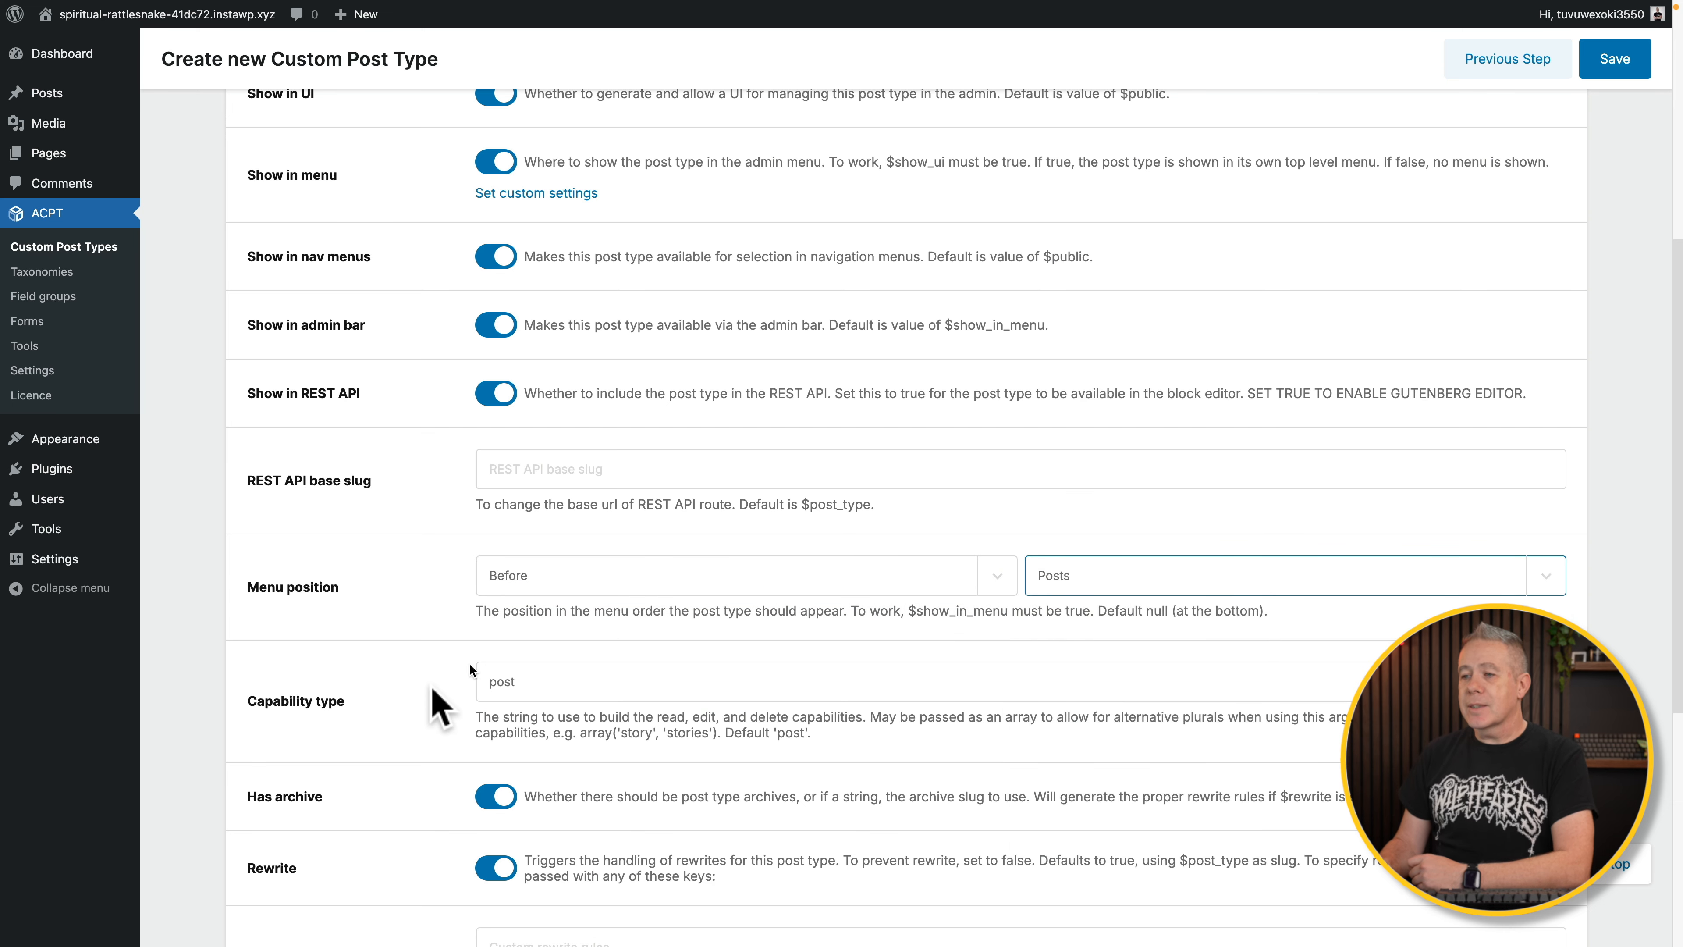
Review the post type's remaining visibility, REST API, capability, archive, rewrite, query and URL prefix settings.
scroll(407, 729, down, 1)
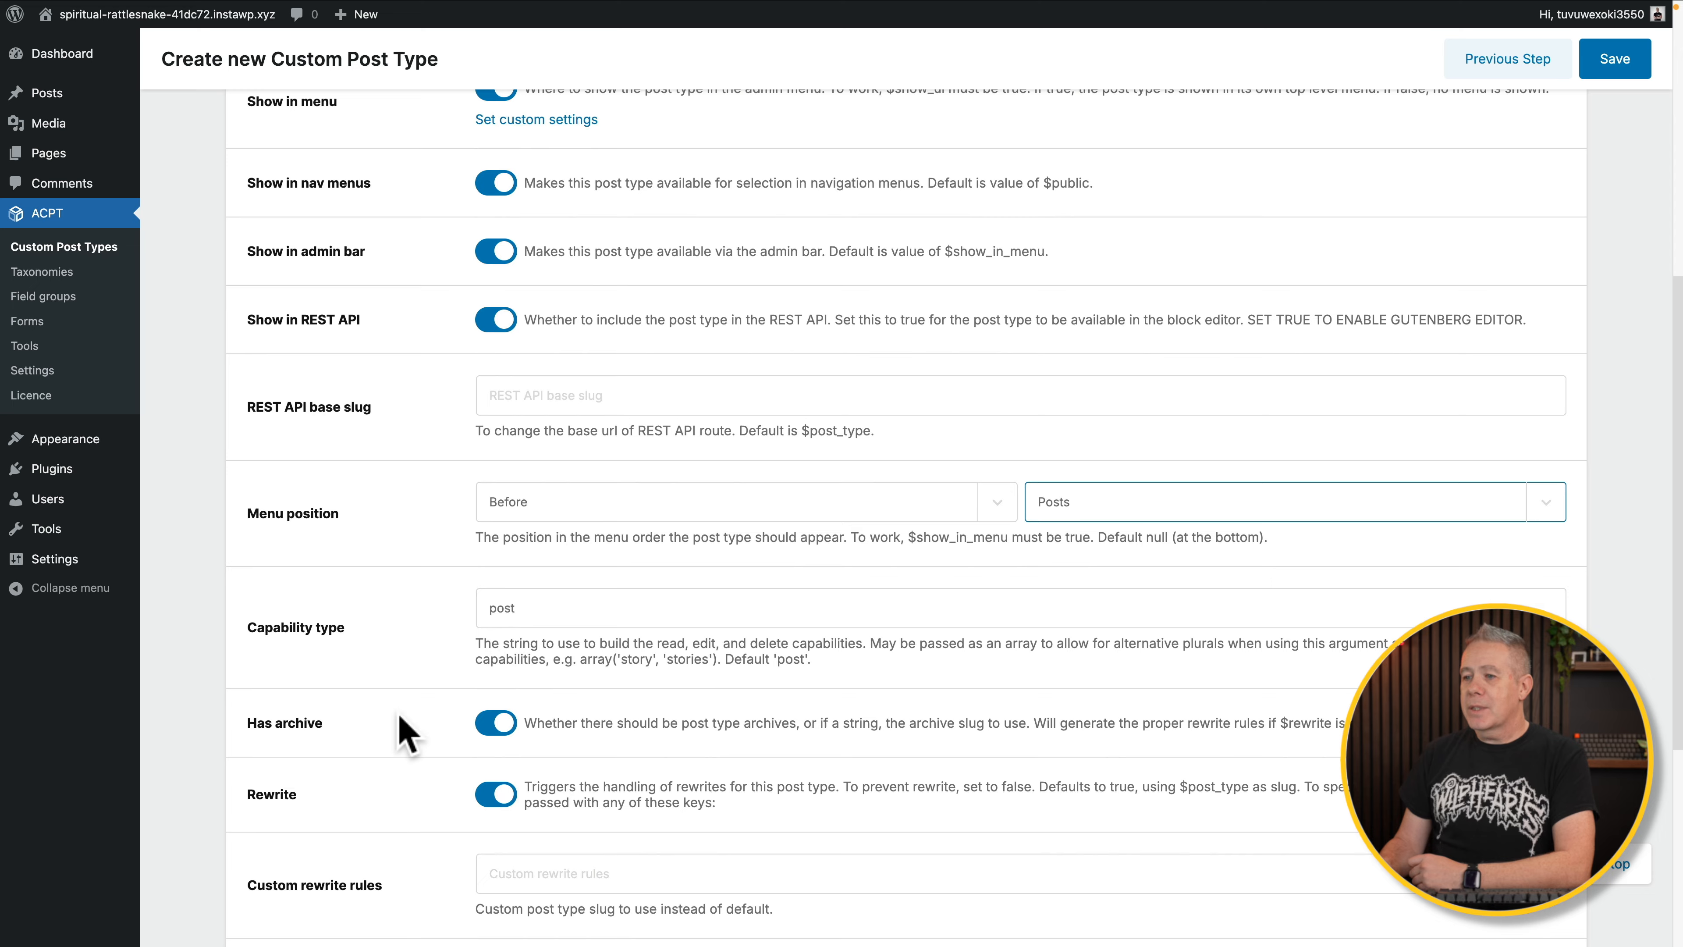
scroll(406, 732, down, 2)
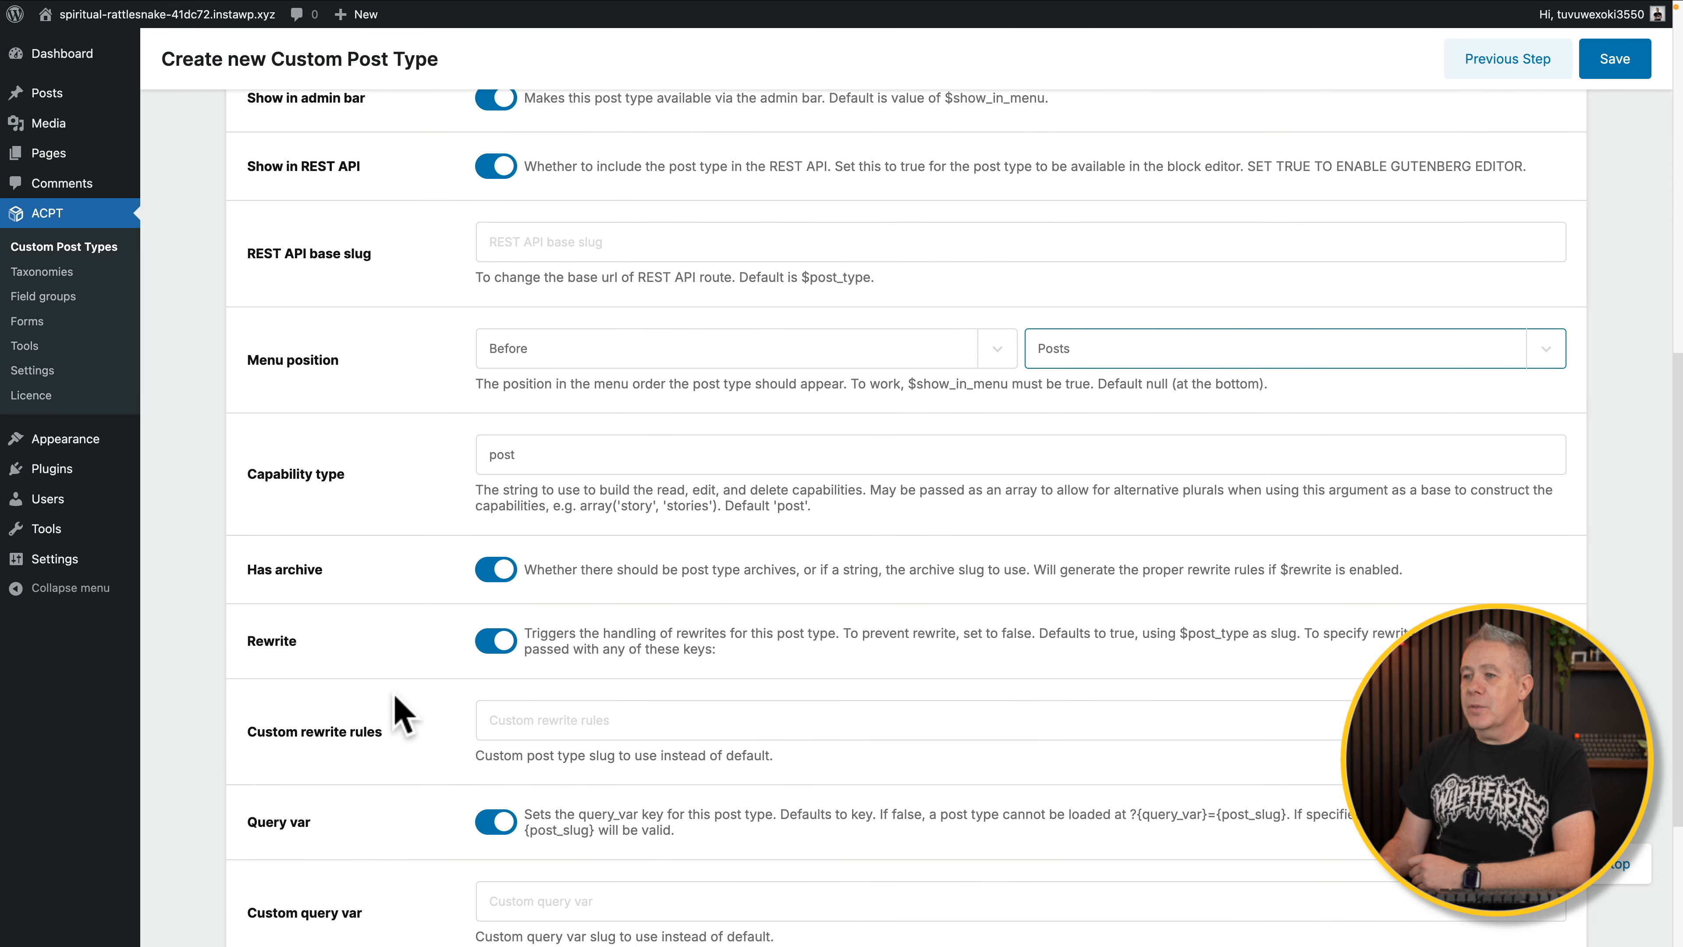
scroll(458, 690, down, 3)
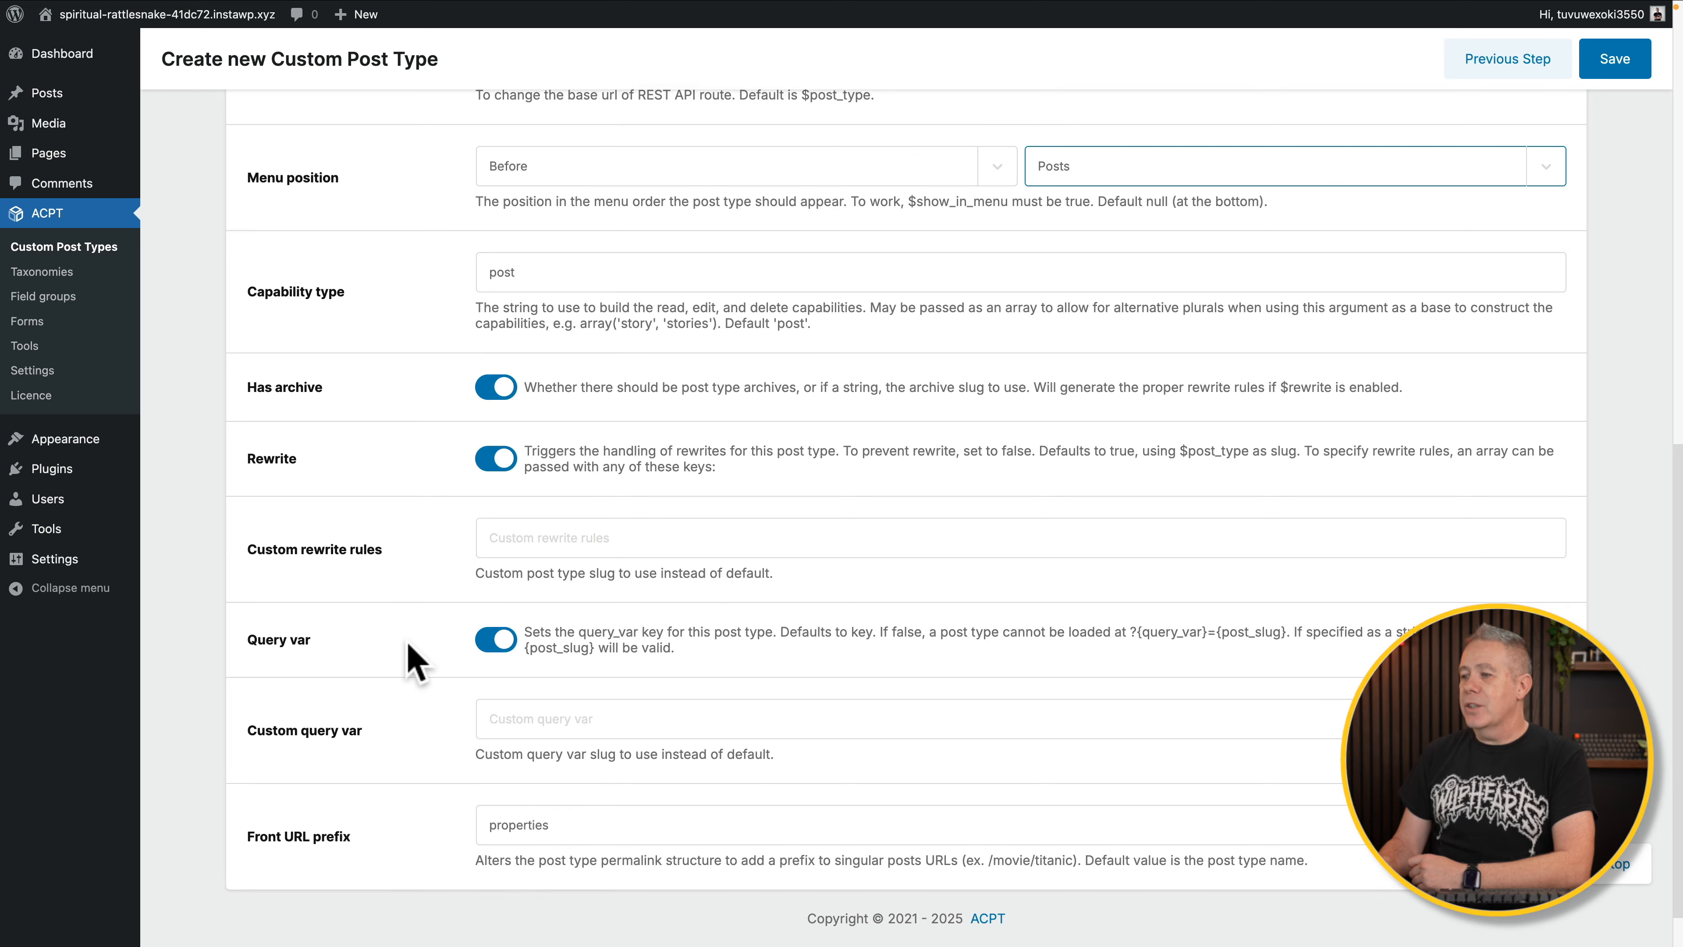
scroll(414, 663, up, 5)
scroll(414, 663, up, 4)
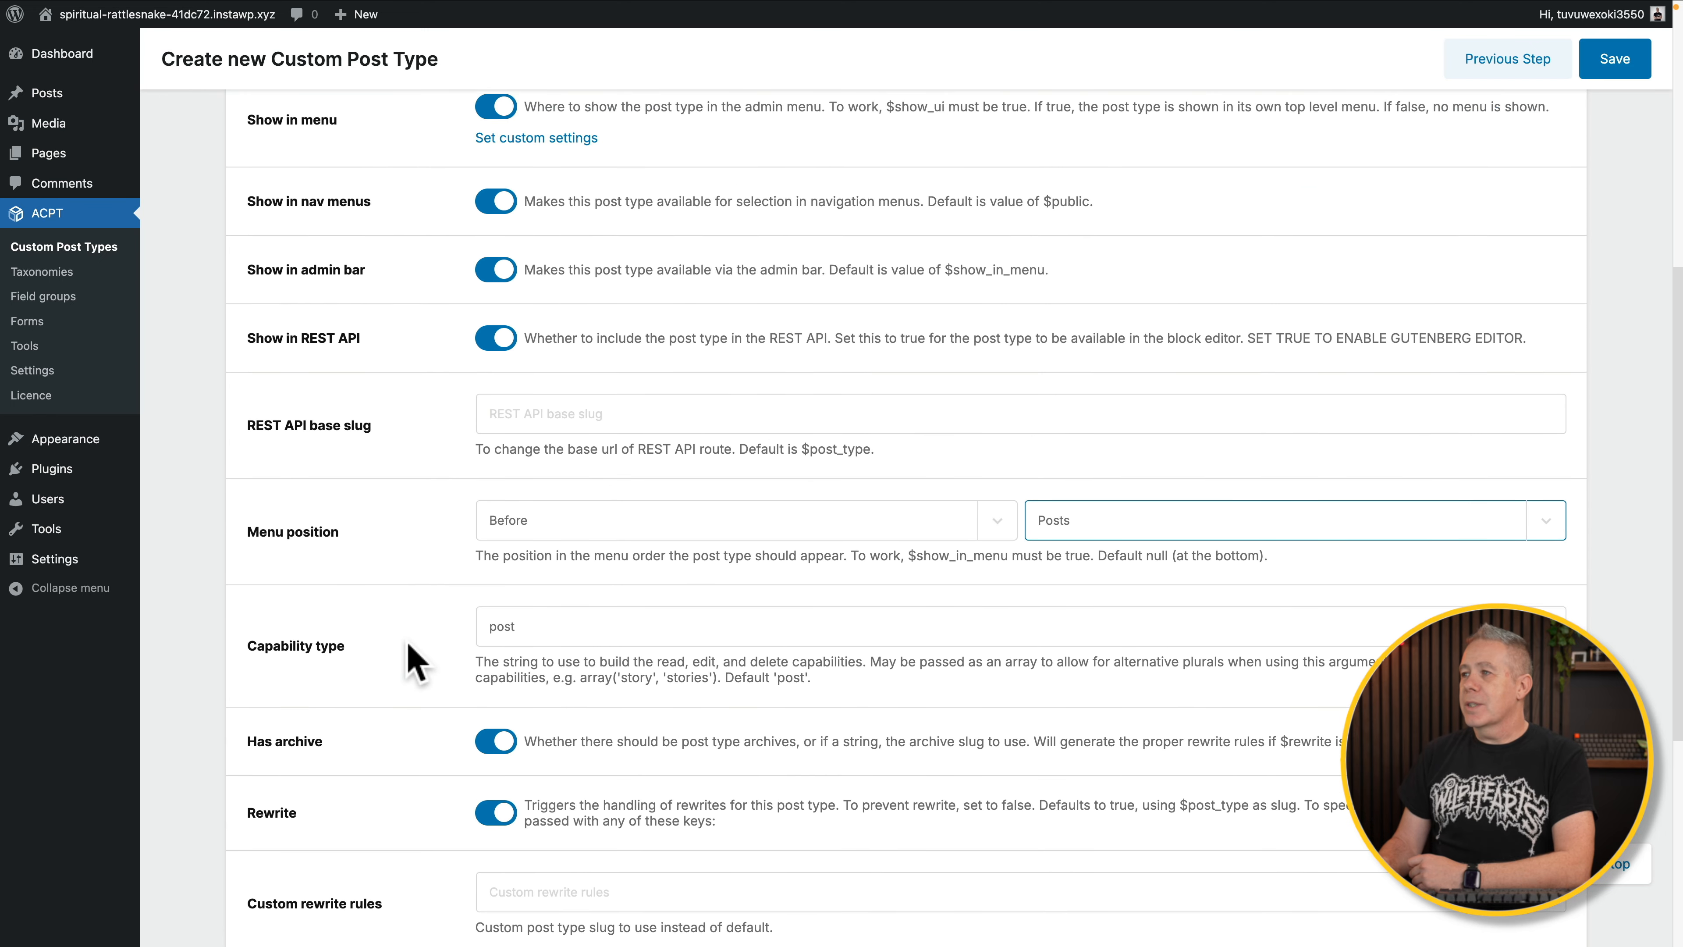
scroll(414, 663, down, 1)
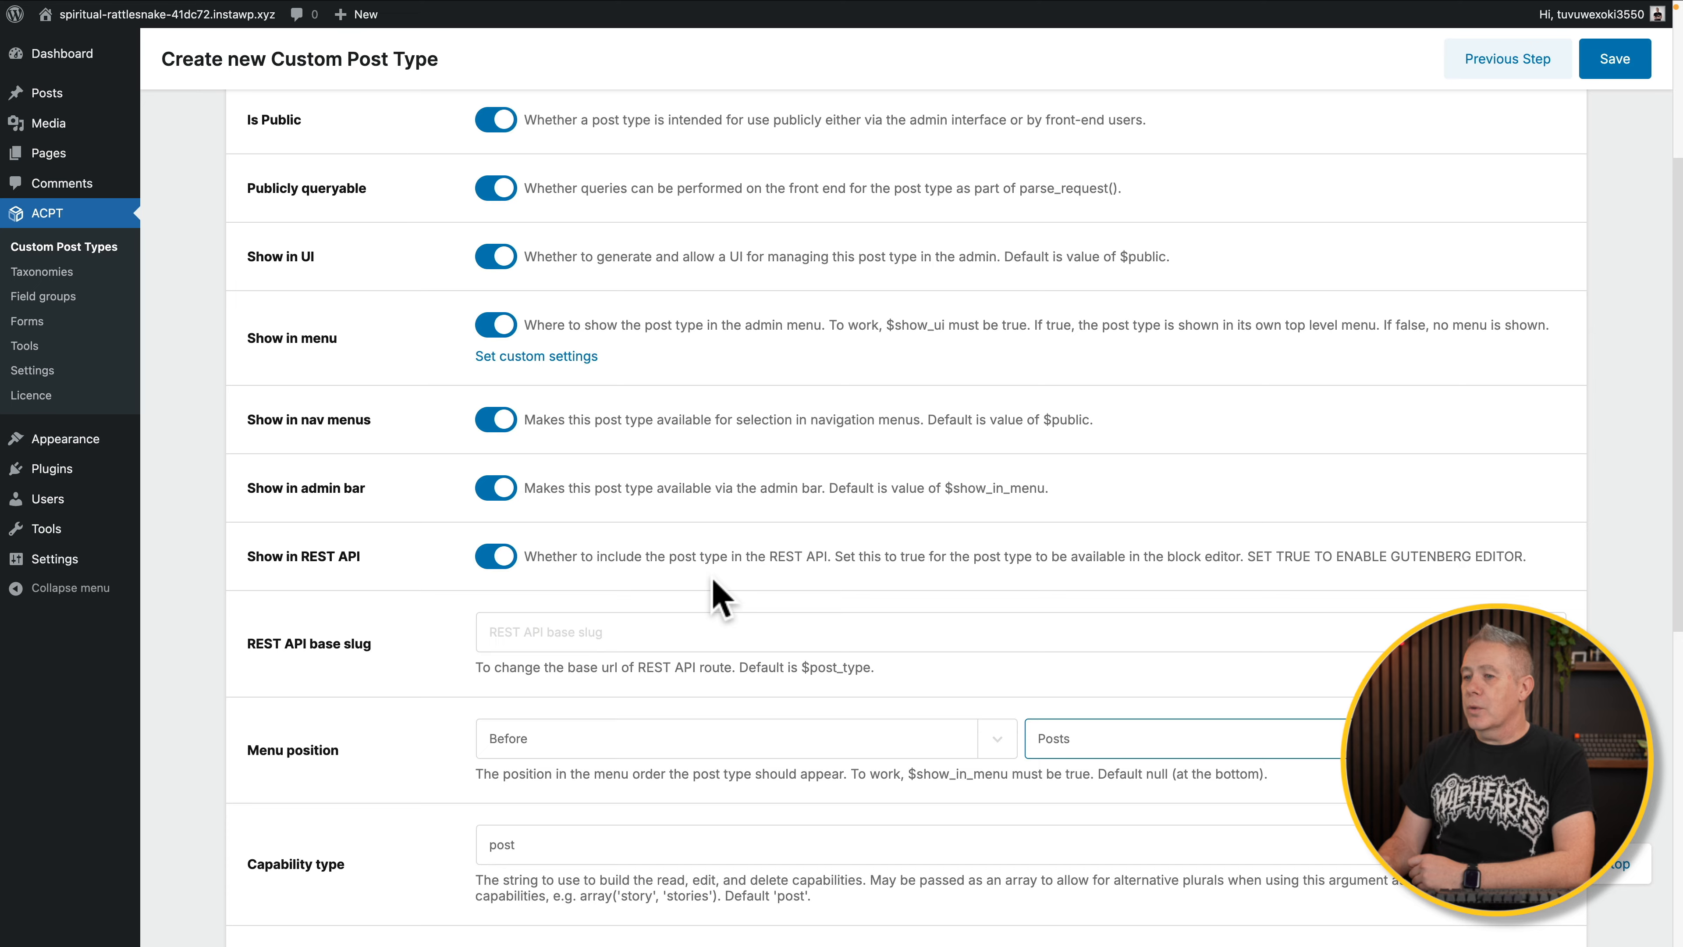
scroll(713, 530, down, 2)
scroll(718, 596, down, 4)
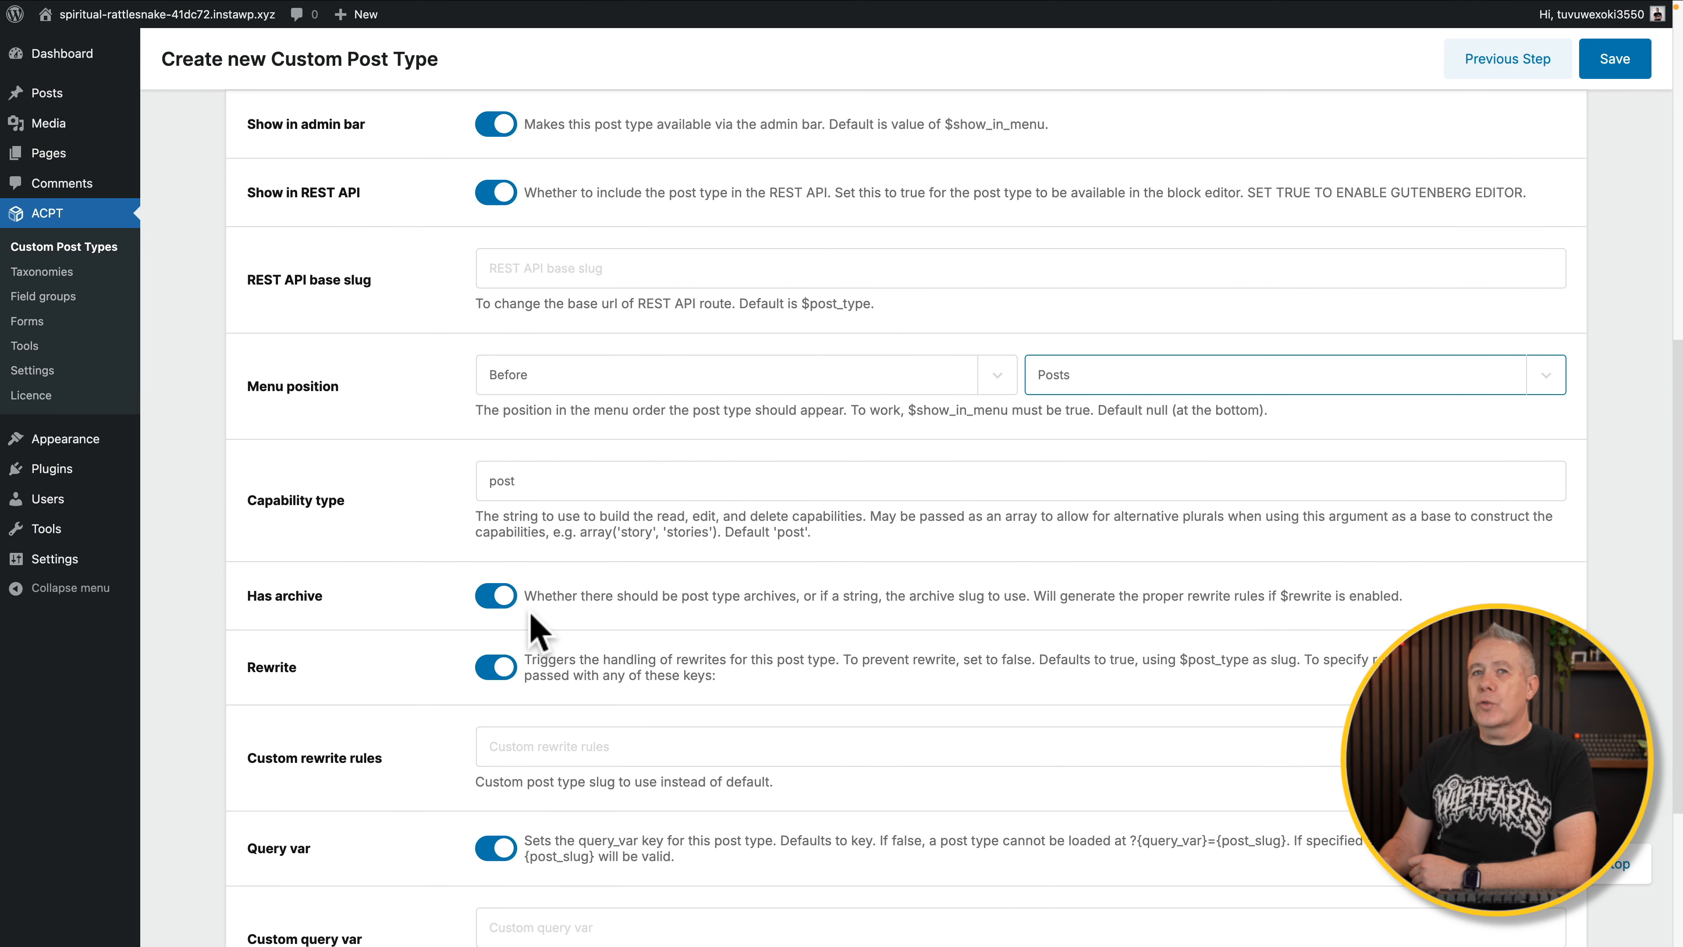
Return to the additional labels, set the Archives label to "properties", and save the custom post type.
click(1516, 71)
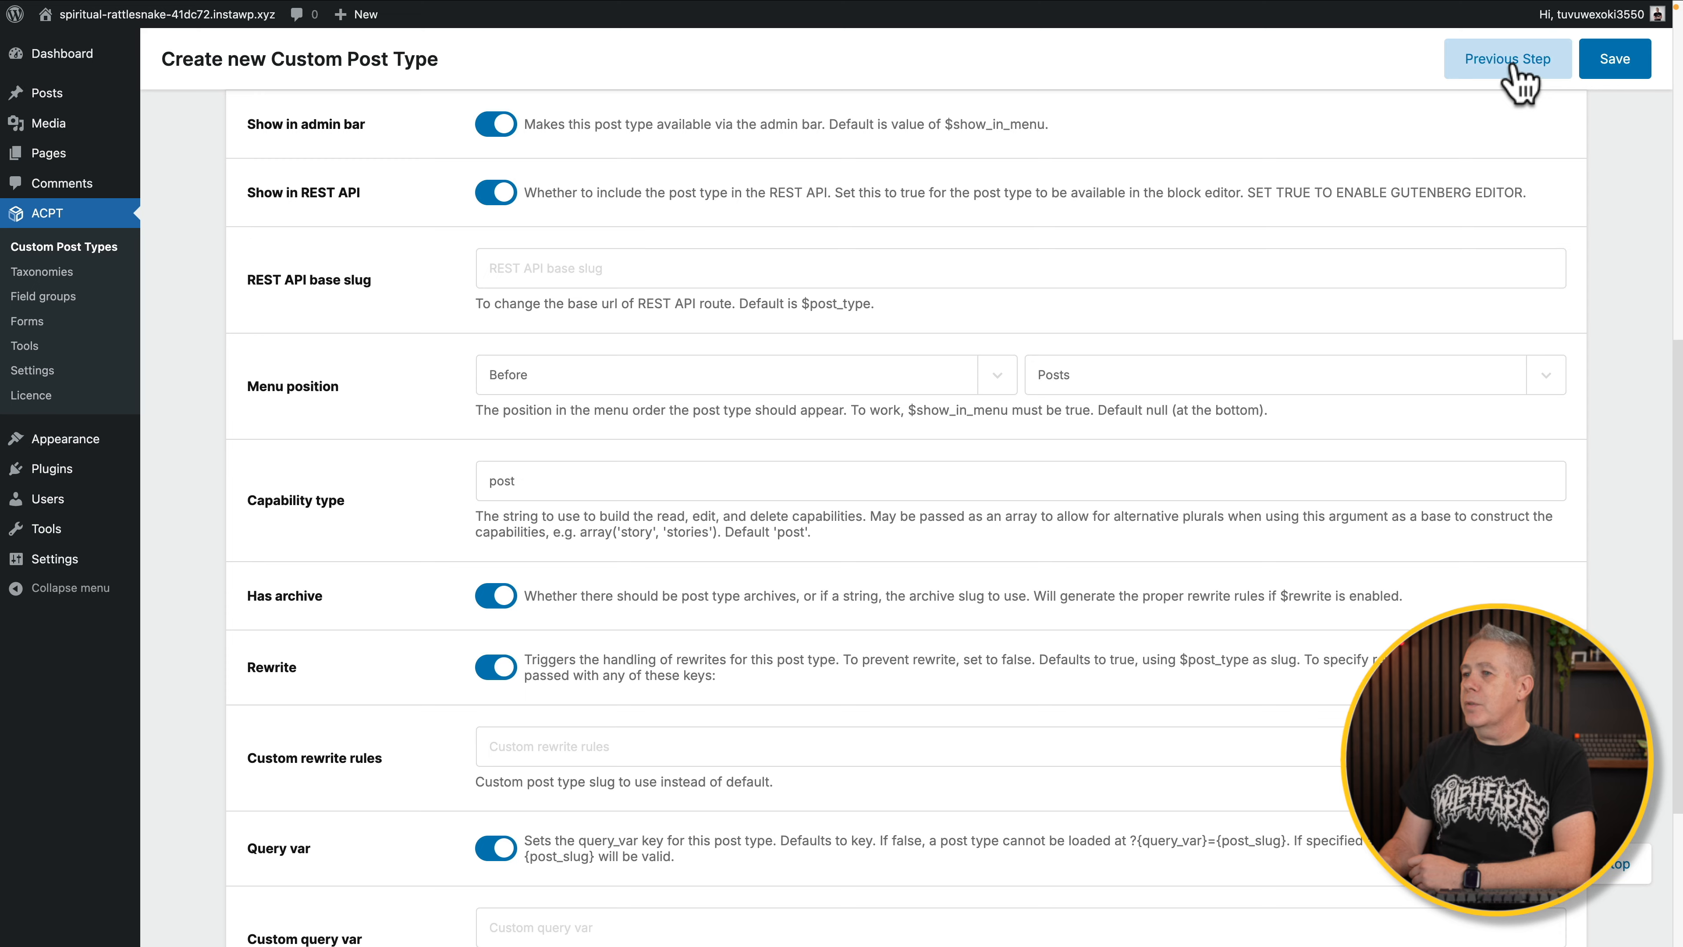
scroll(852, 664, down, 8)
scroll(853, 665, down, 4)
click(549, 521)
double_click(546, 522)
text(properties)
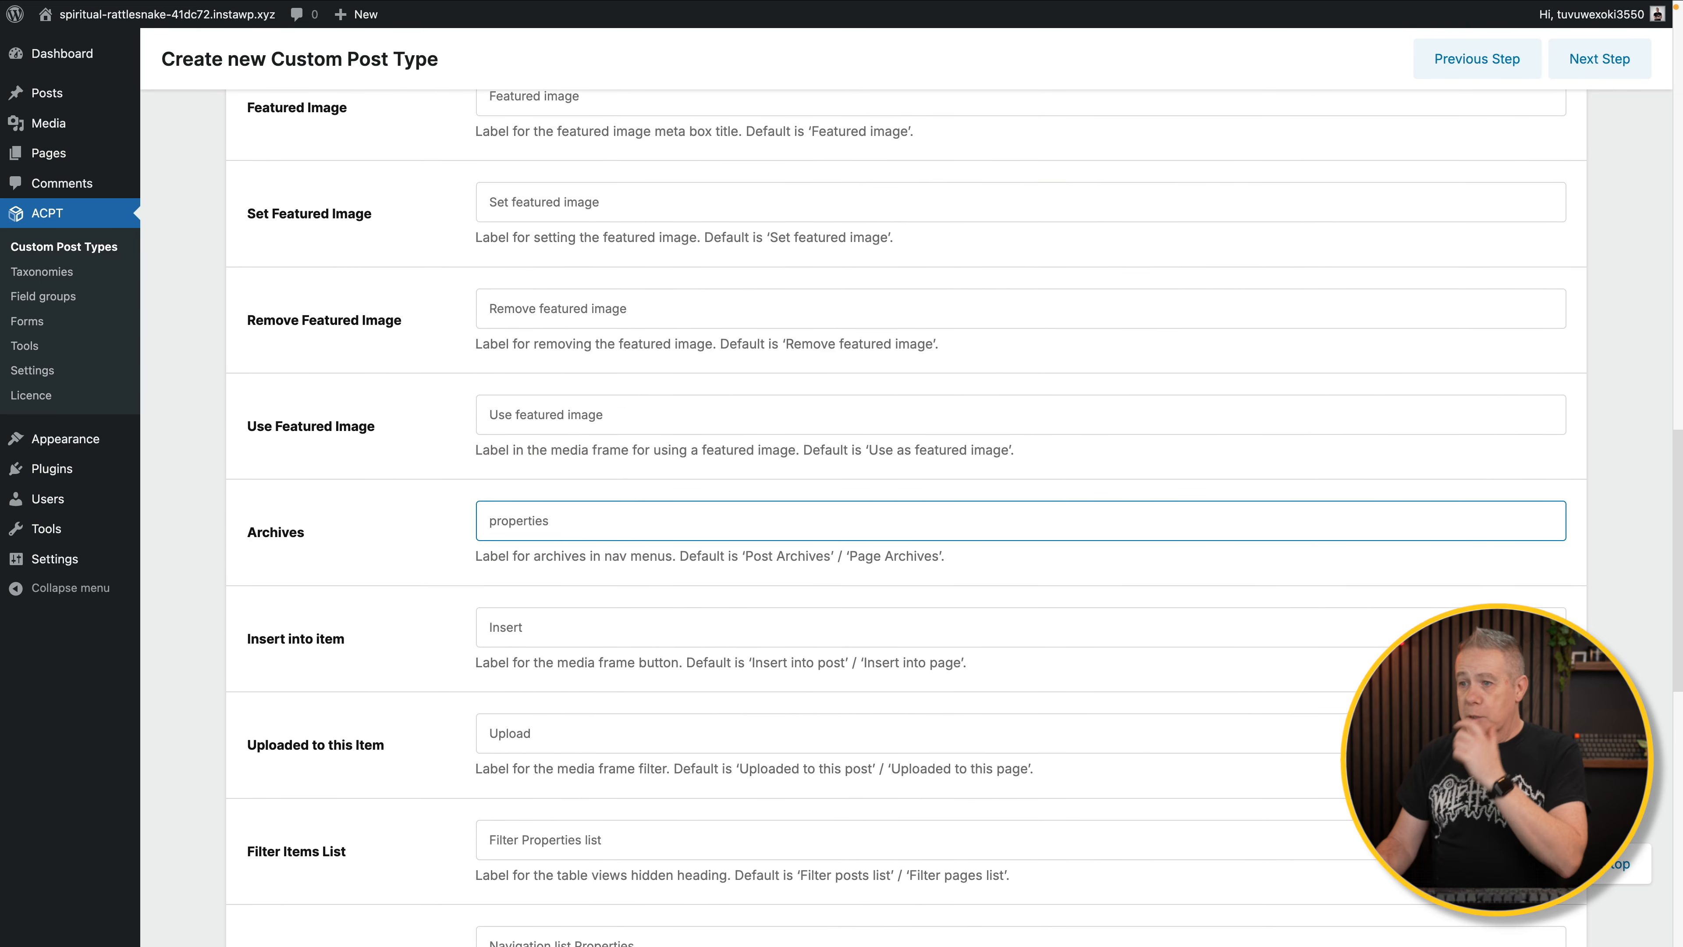
scroll(752, 583, up, 5)
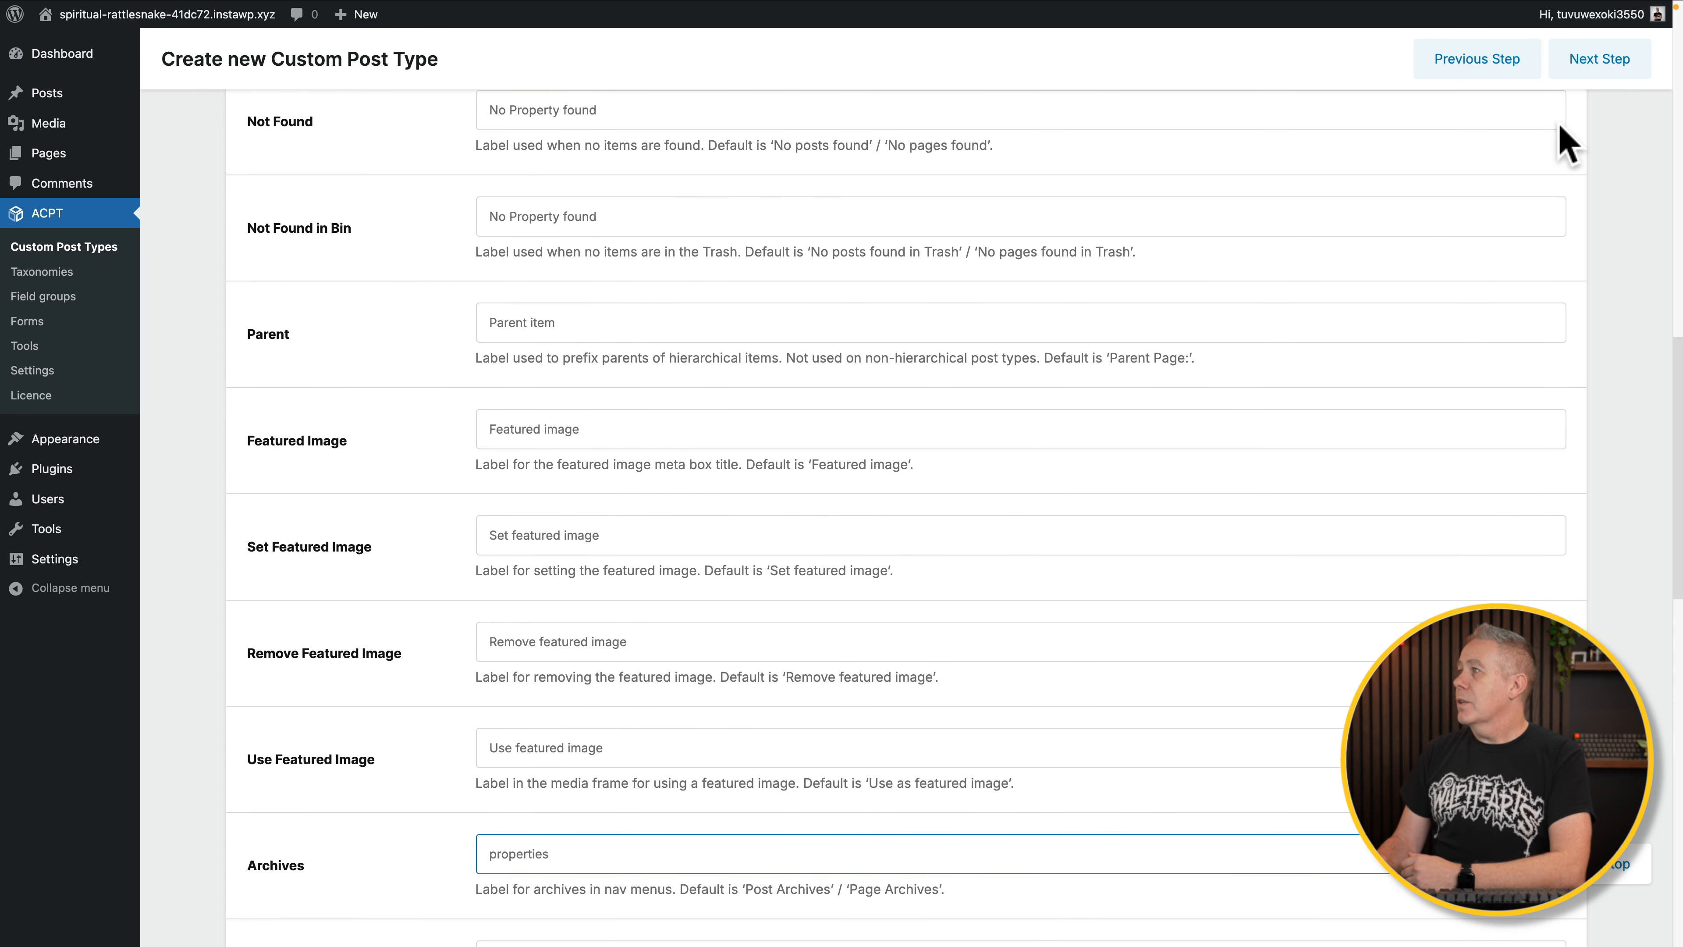
click(1604, 60)
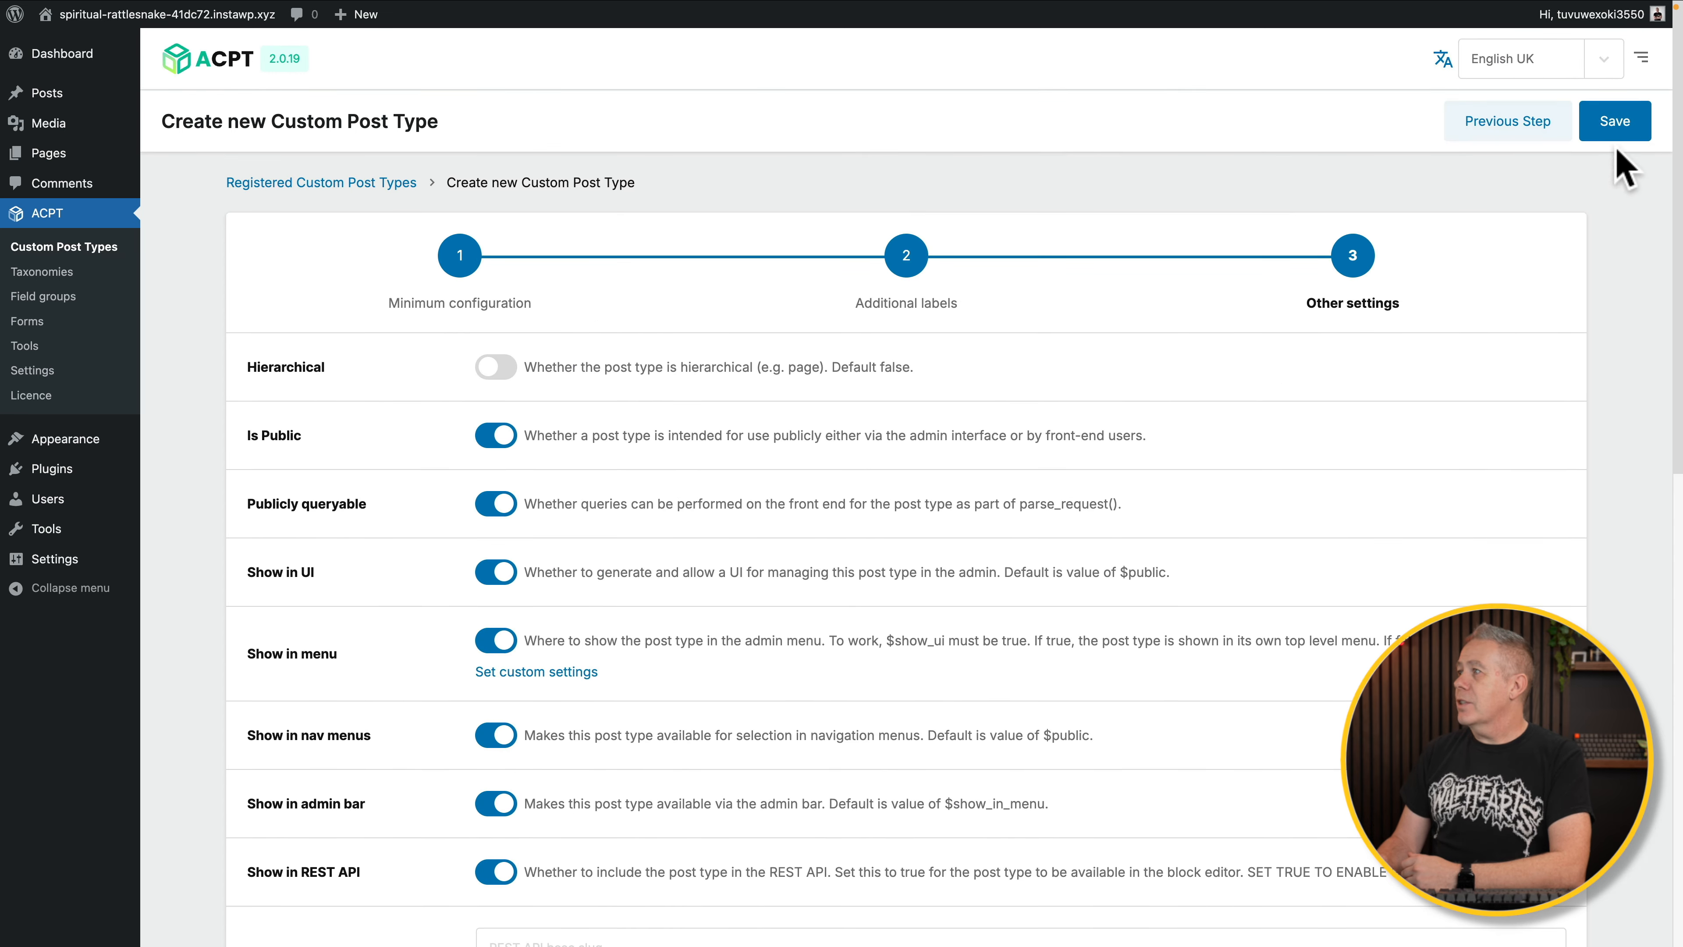
click(1614, 122)
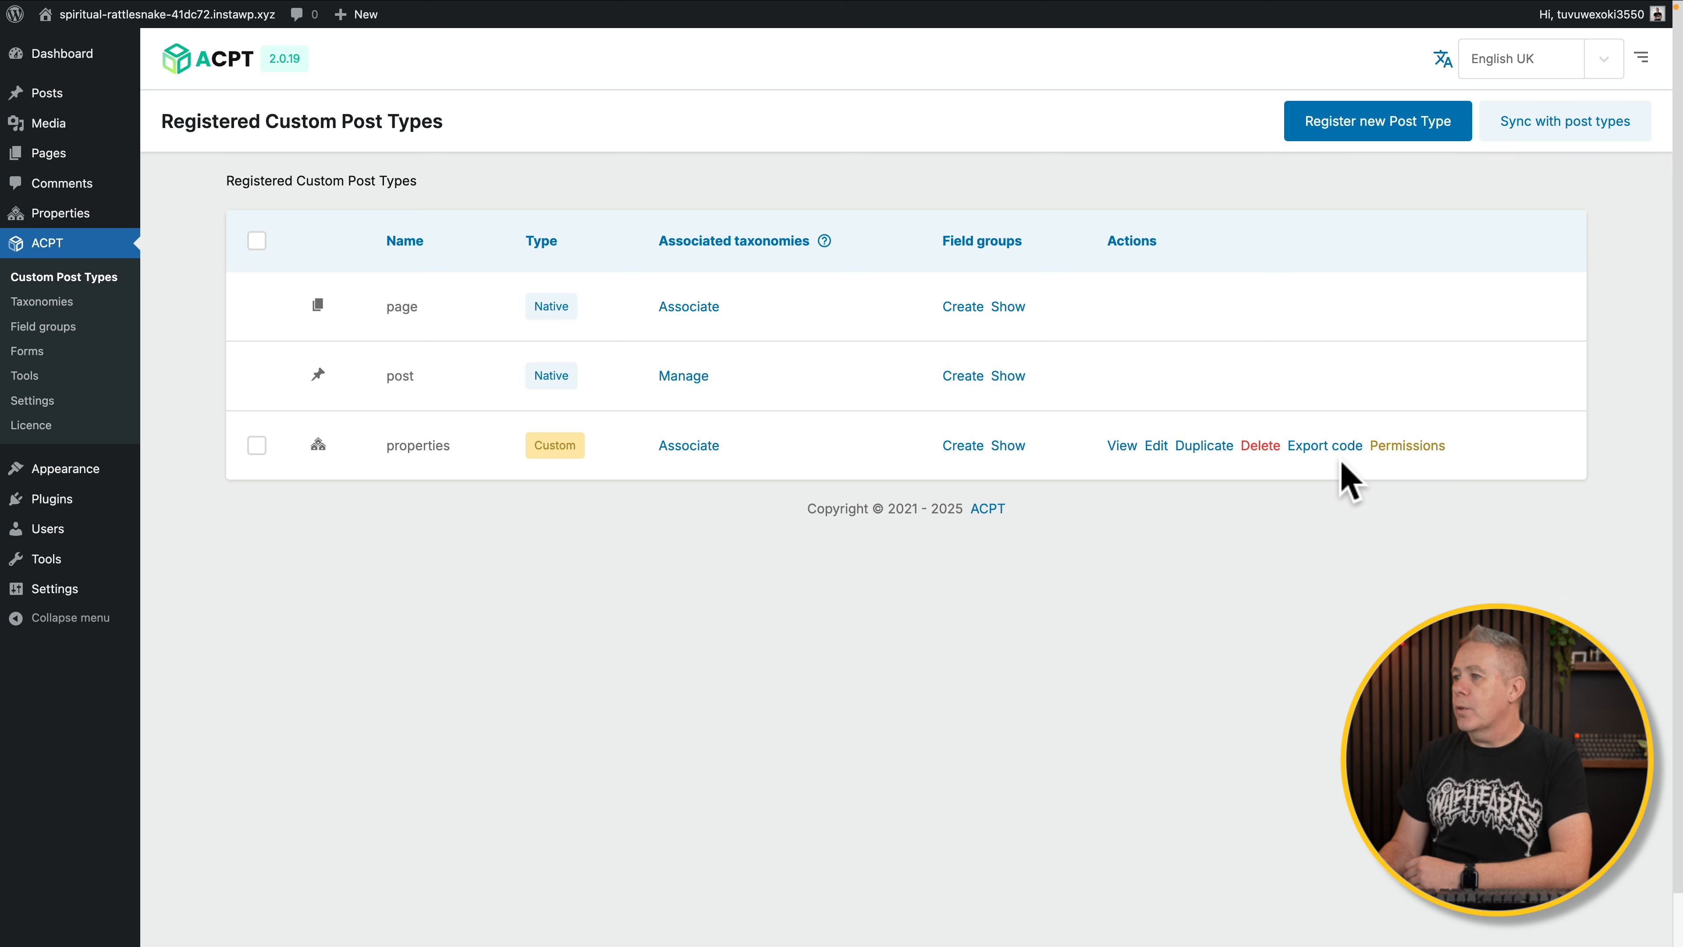
Create a field group for the properties post type with Standard view display, side context and high priority.
click(960, 450)
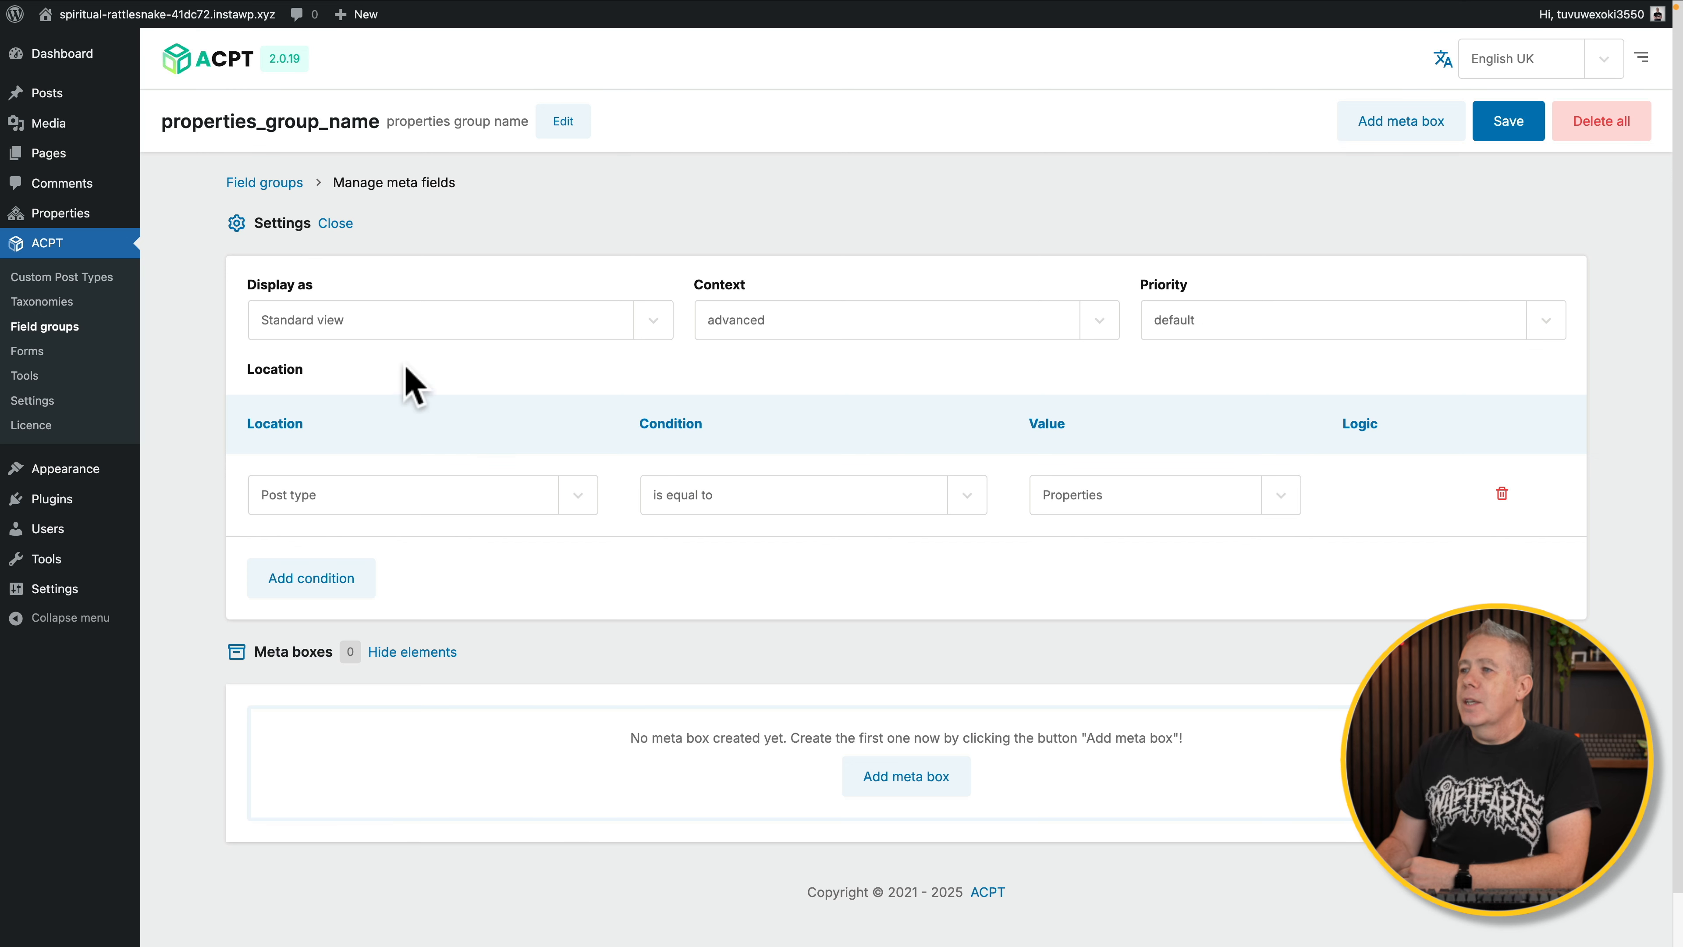
click(656, 321)
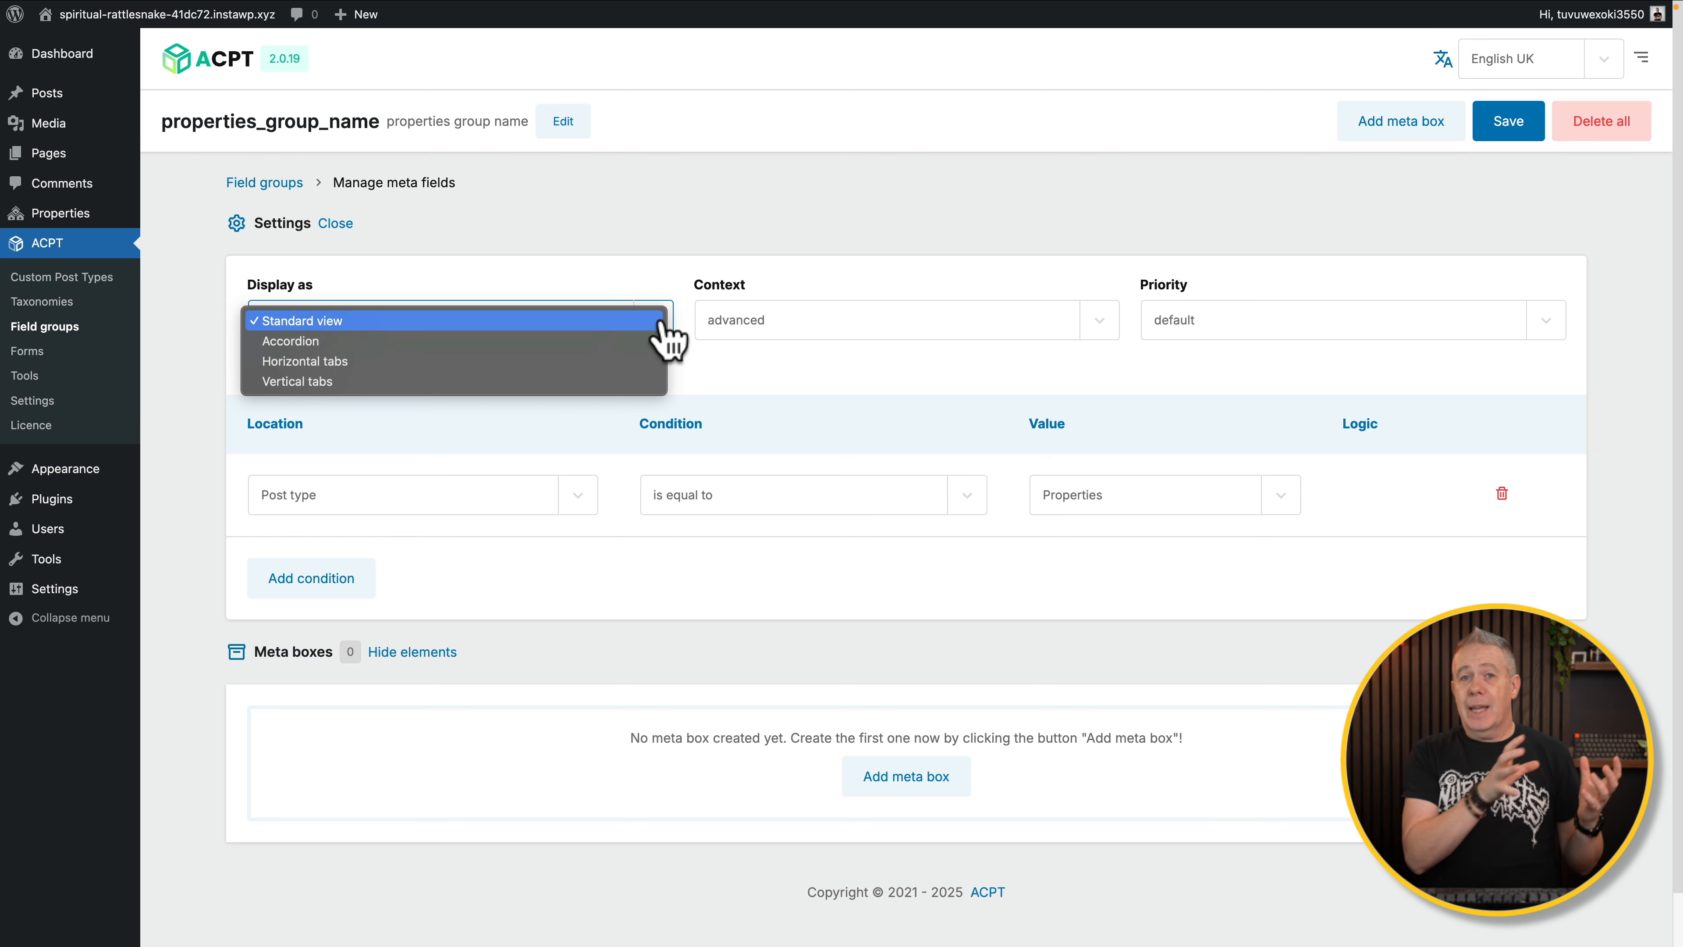
click(511, 321)
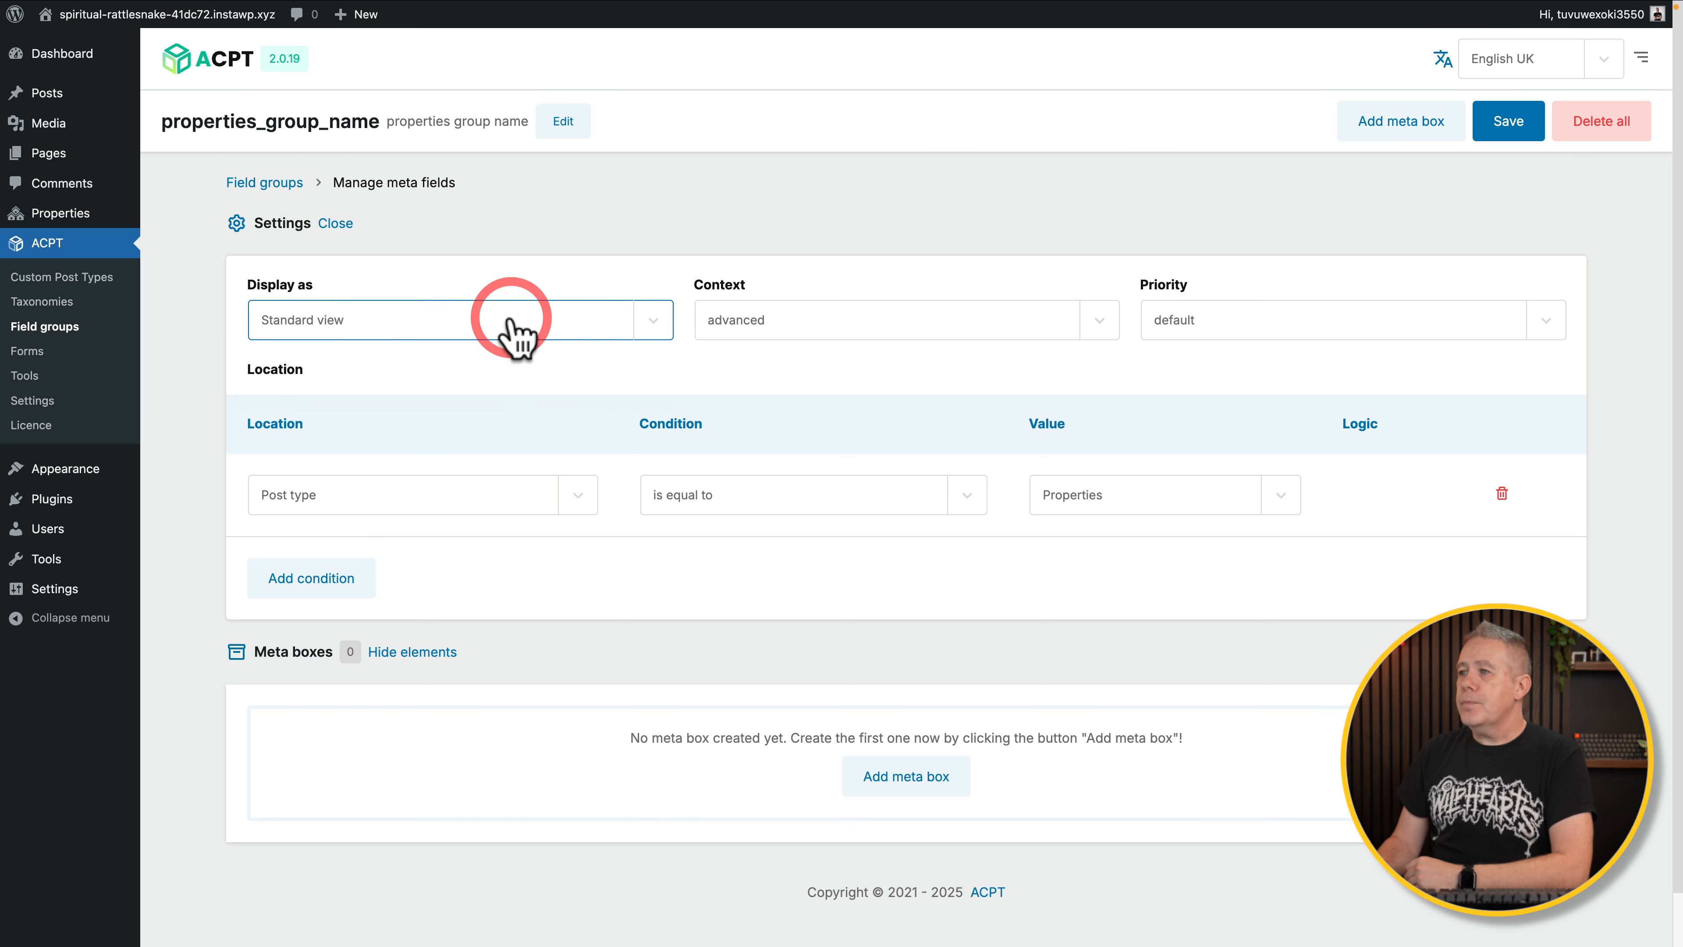
click(888, 321)
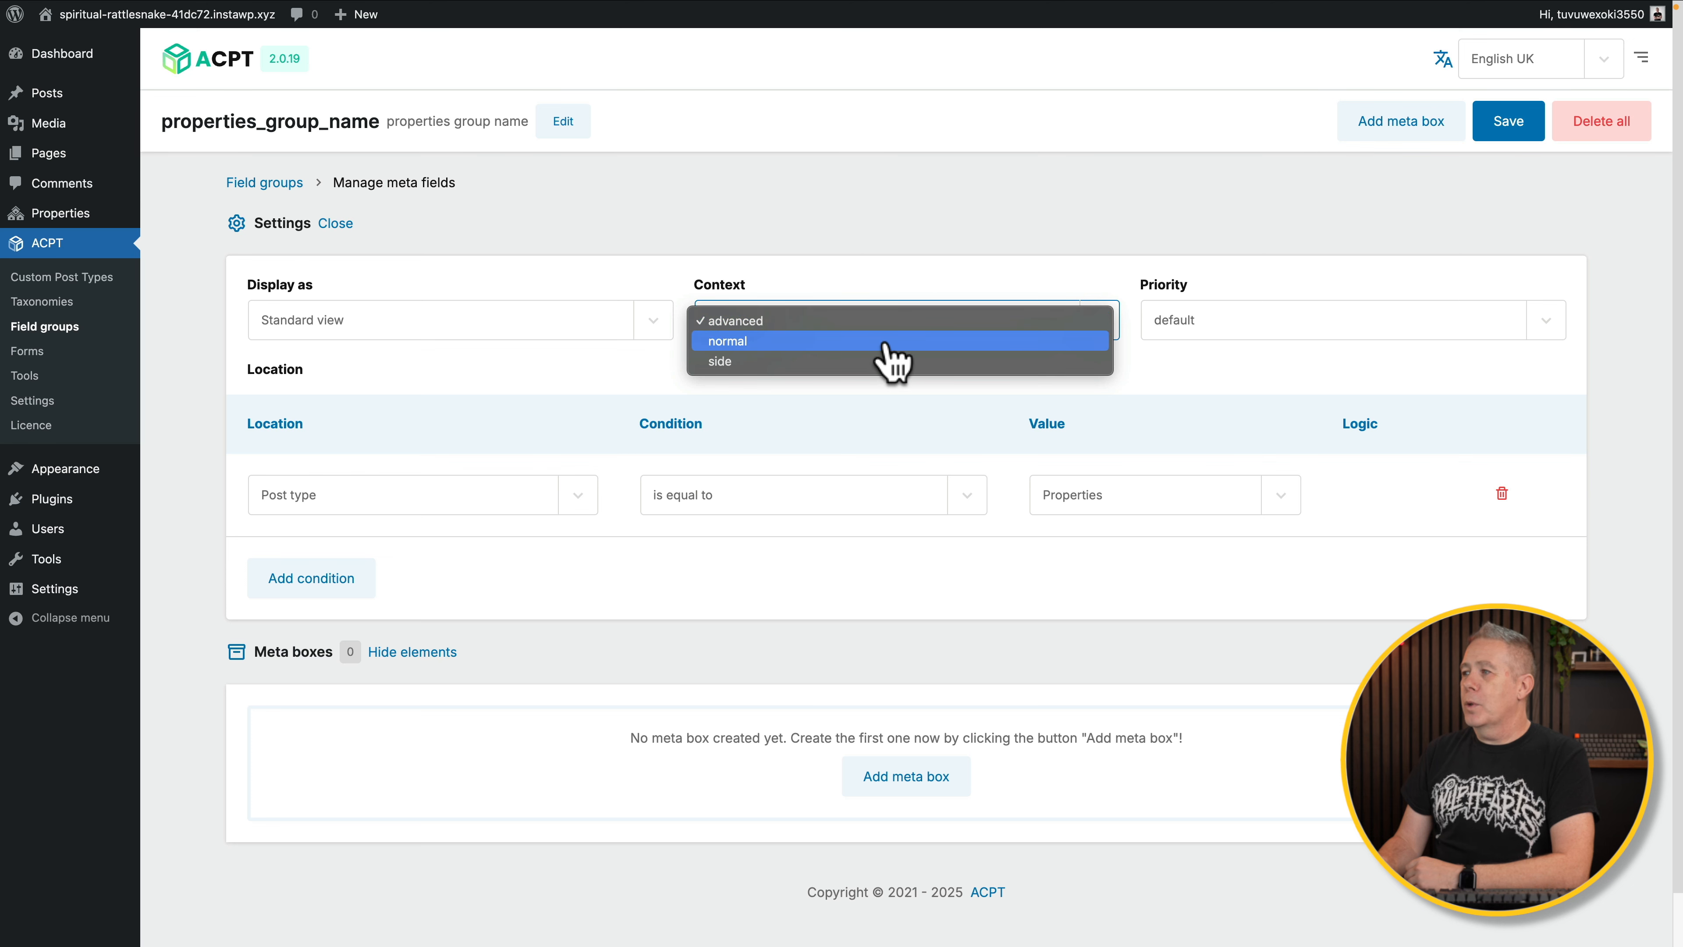
click(908, 361)
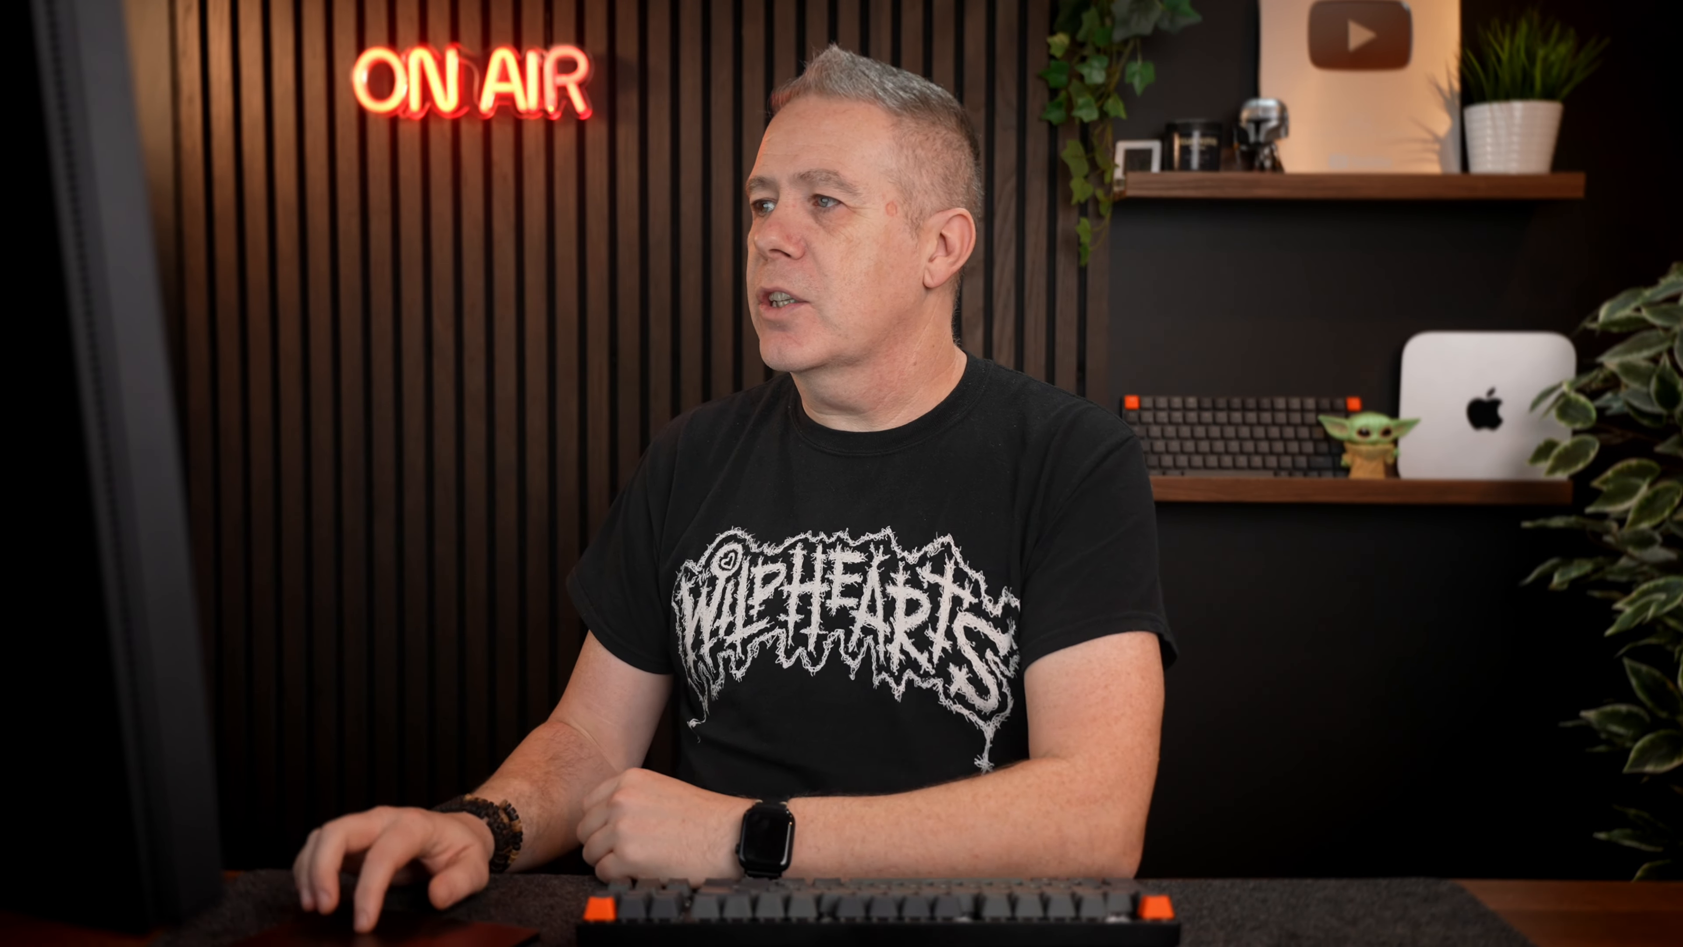
click(1308, 329)
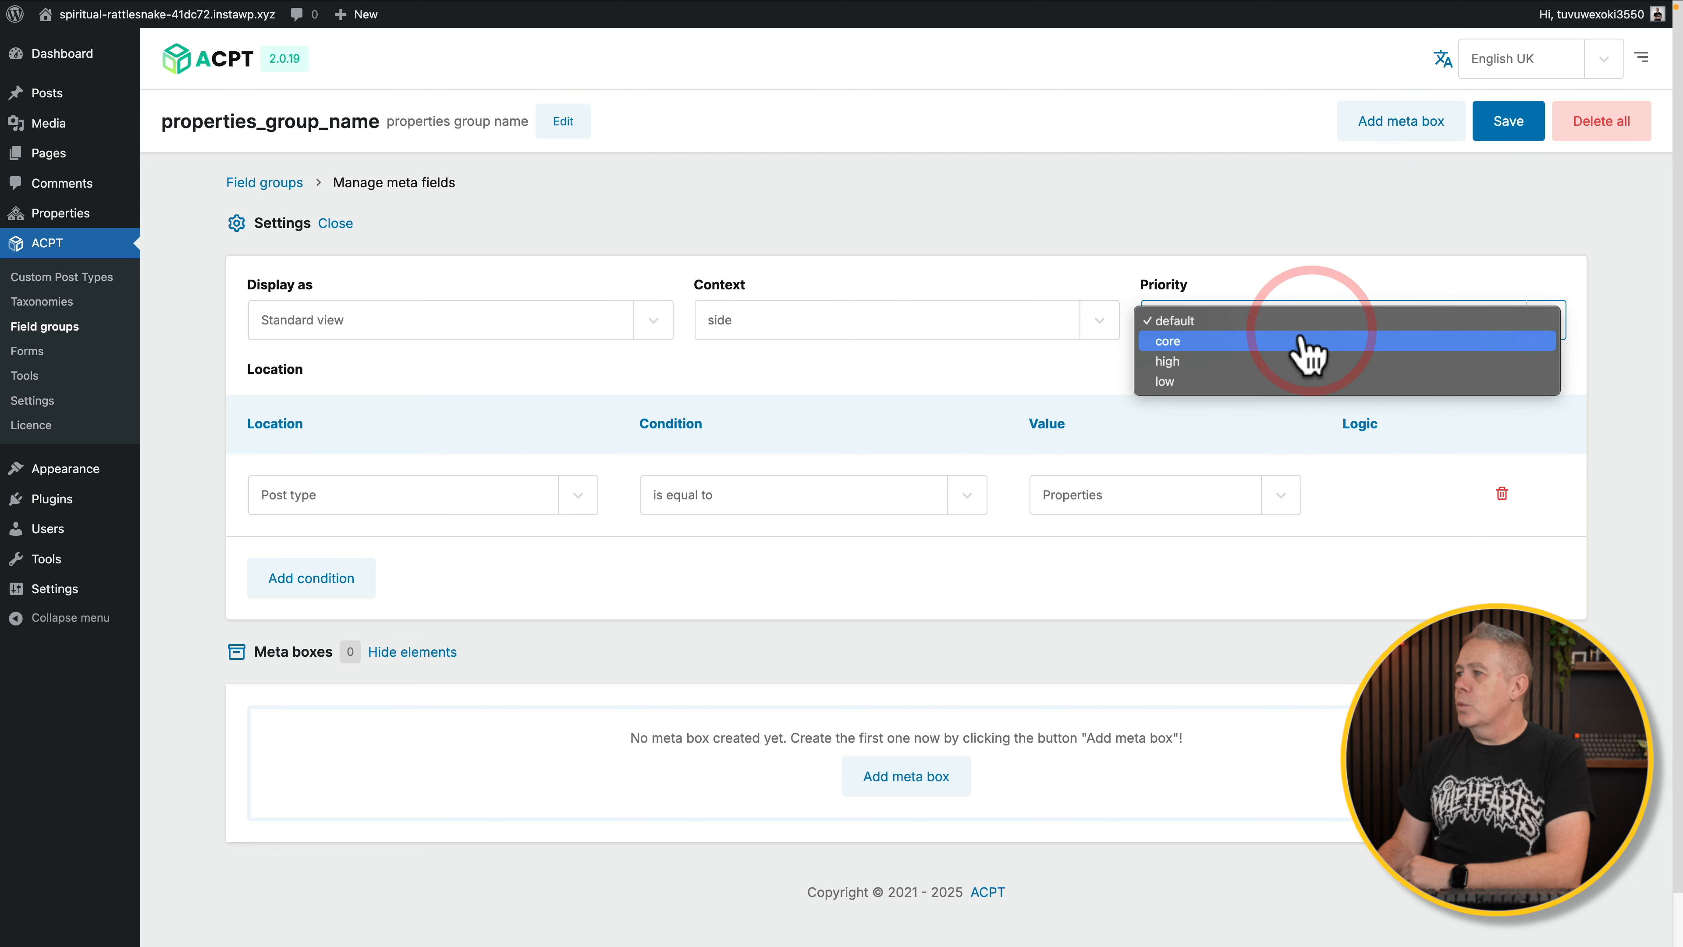
click(1222, 363)
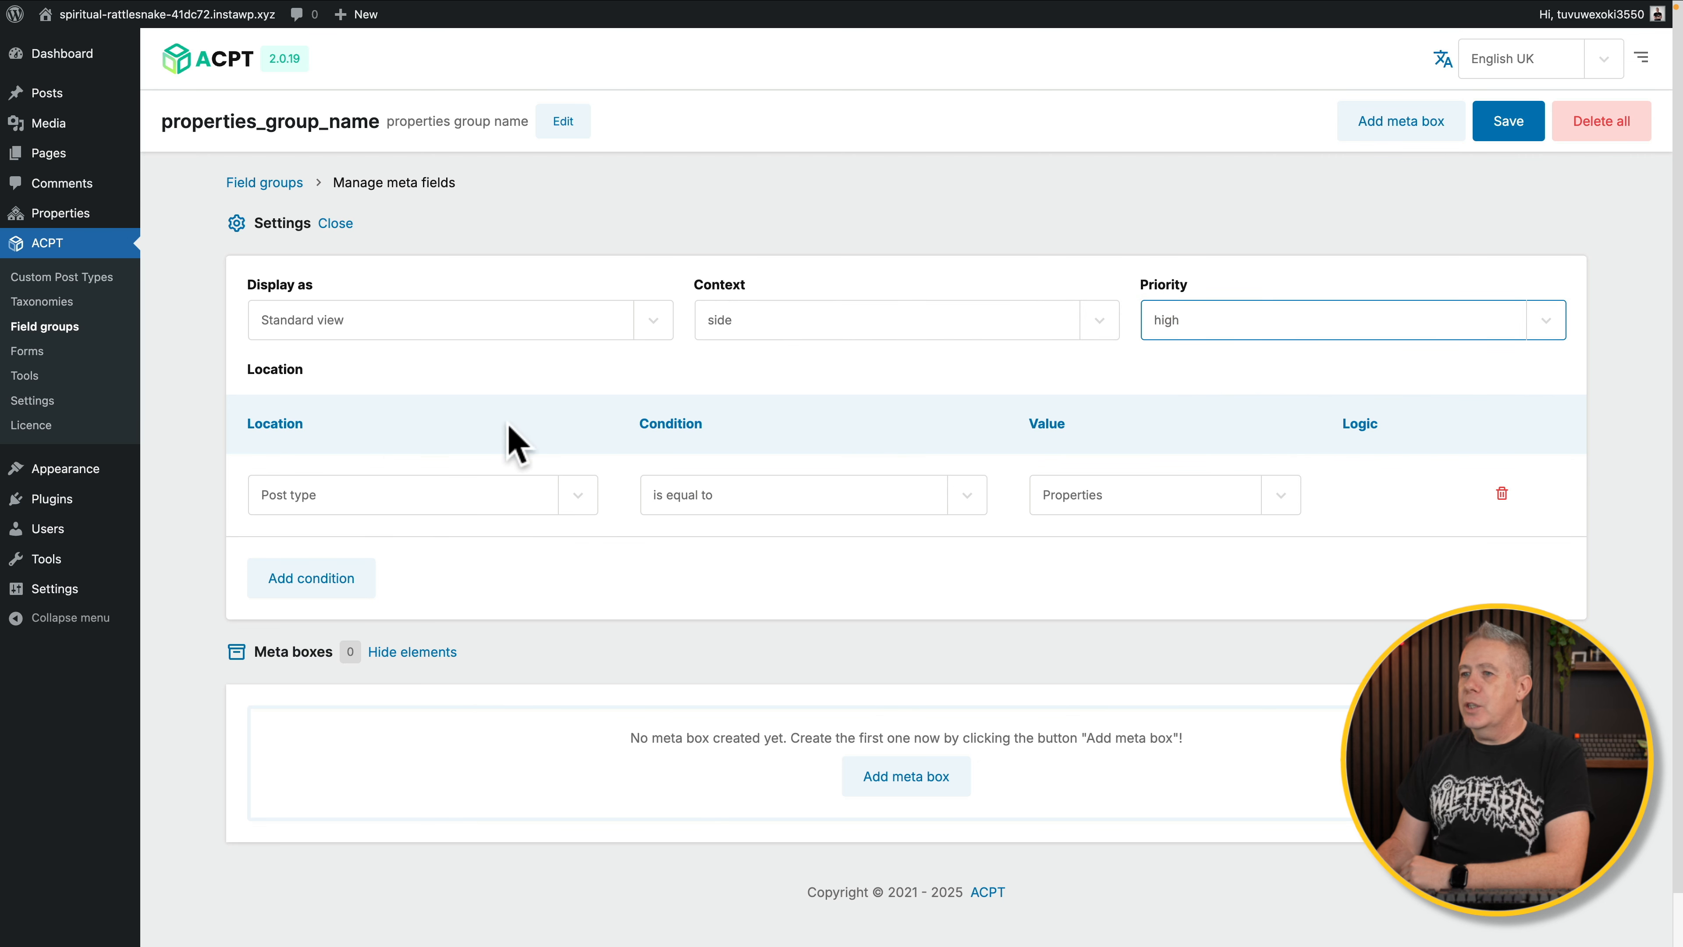
Look through the location types available for the field group's Post type condition.
scroll(406, 434, down, 2)
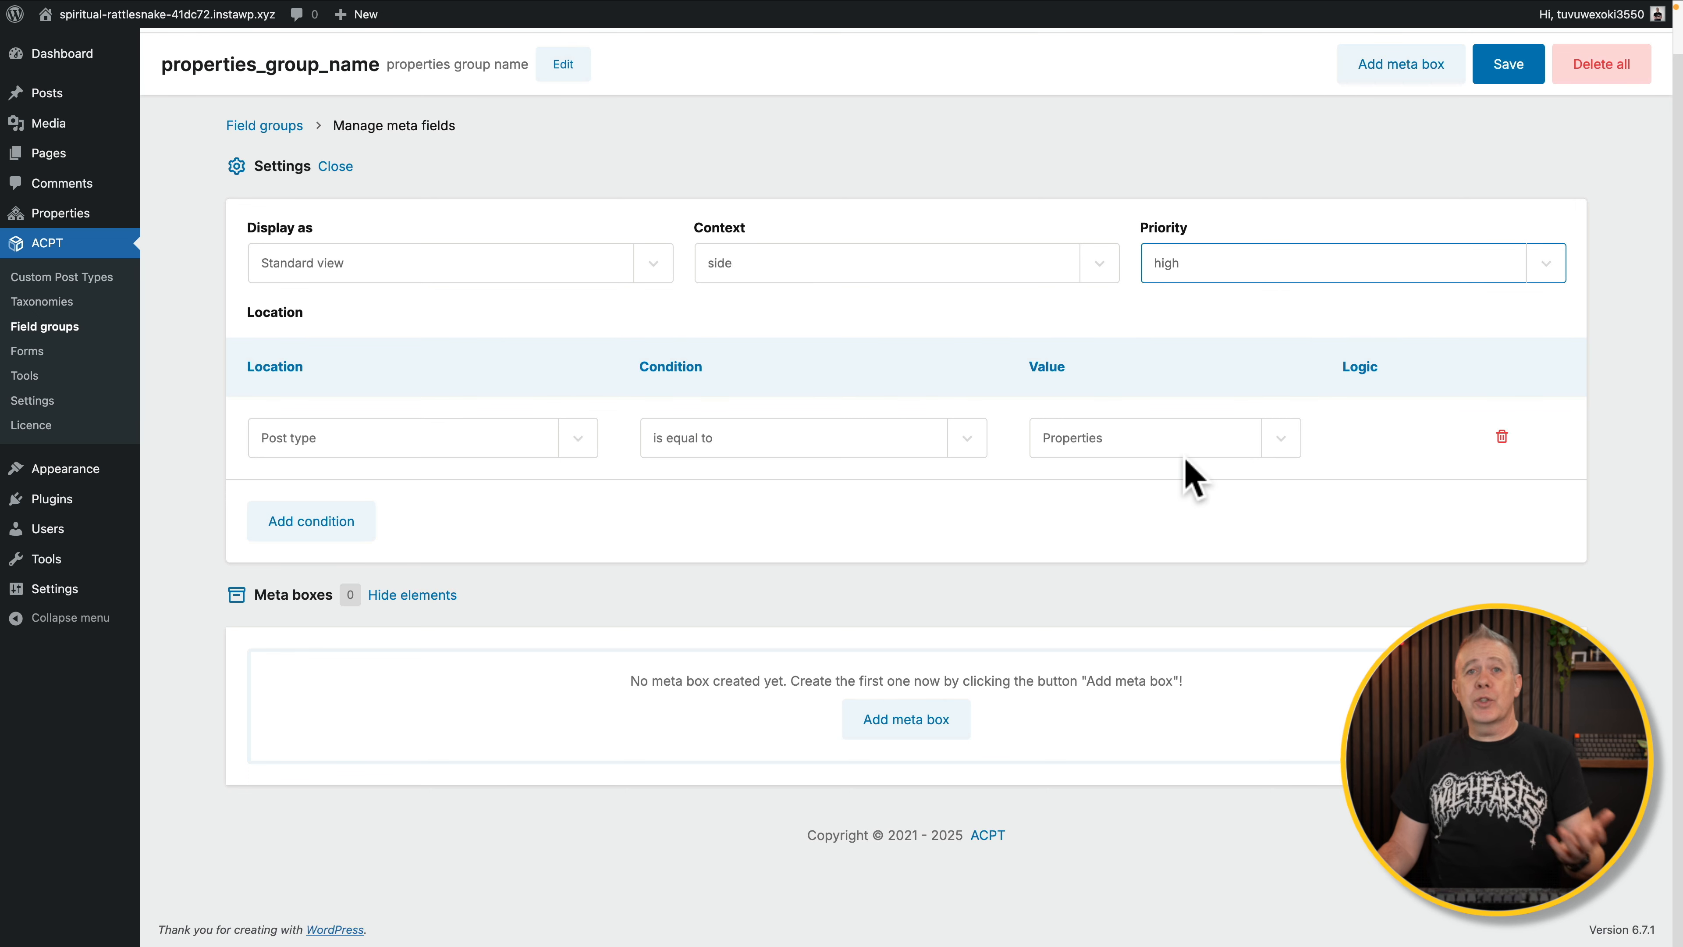
click(574, 447)
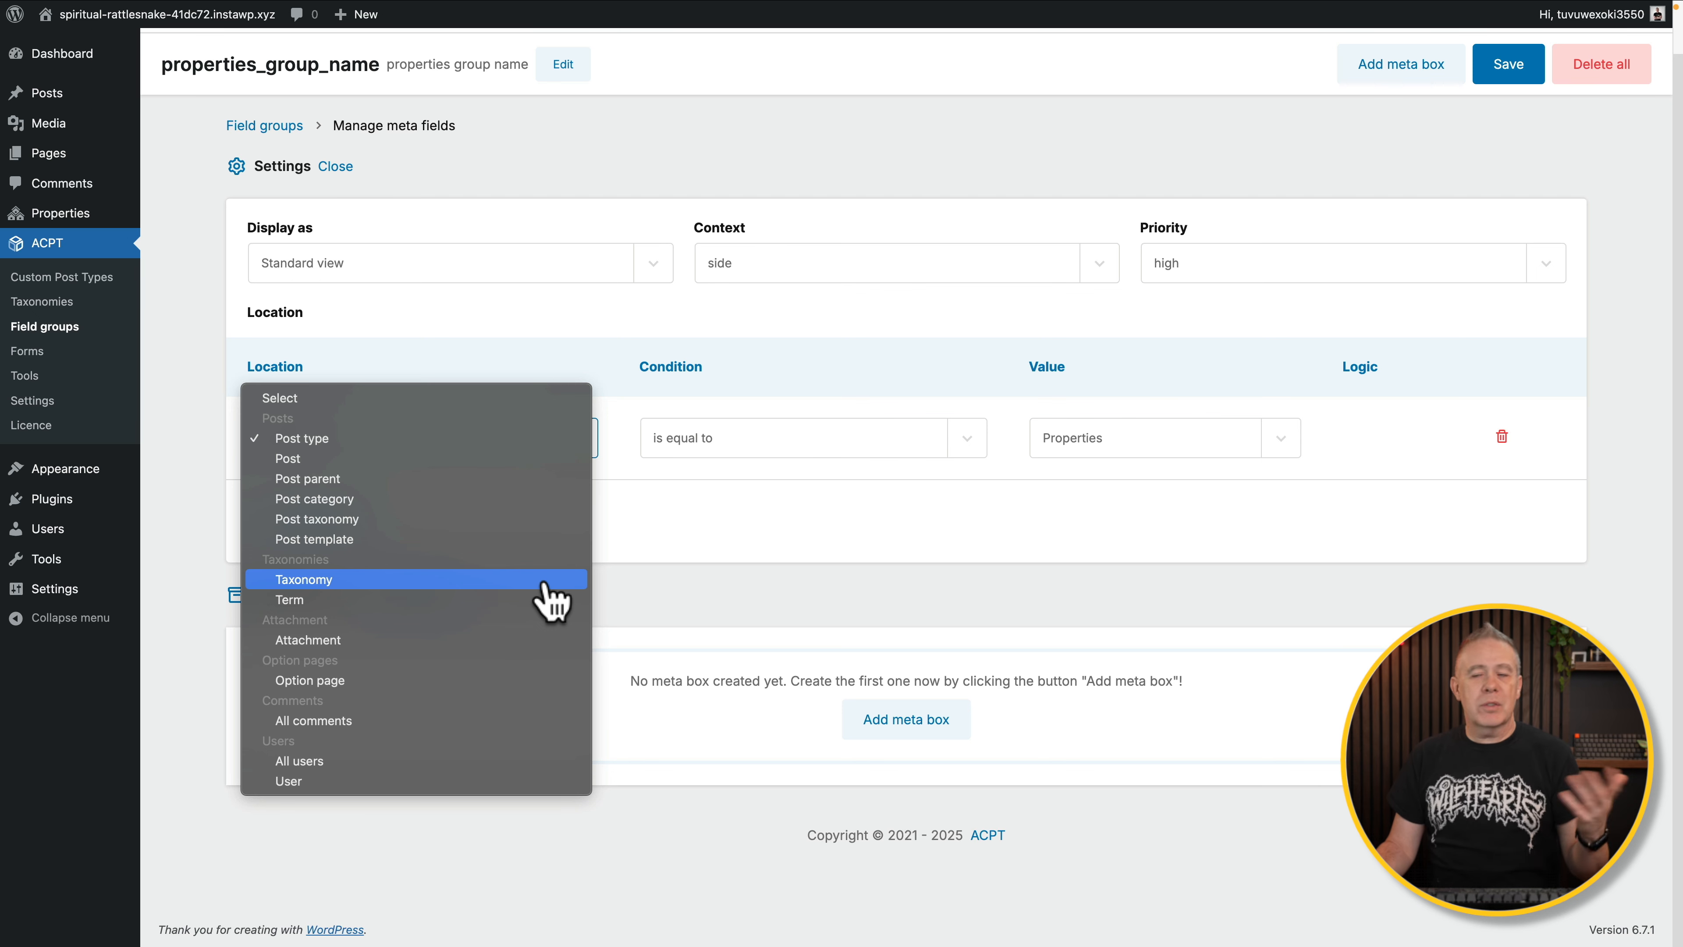
click(779, 513)
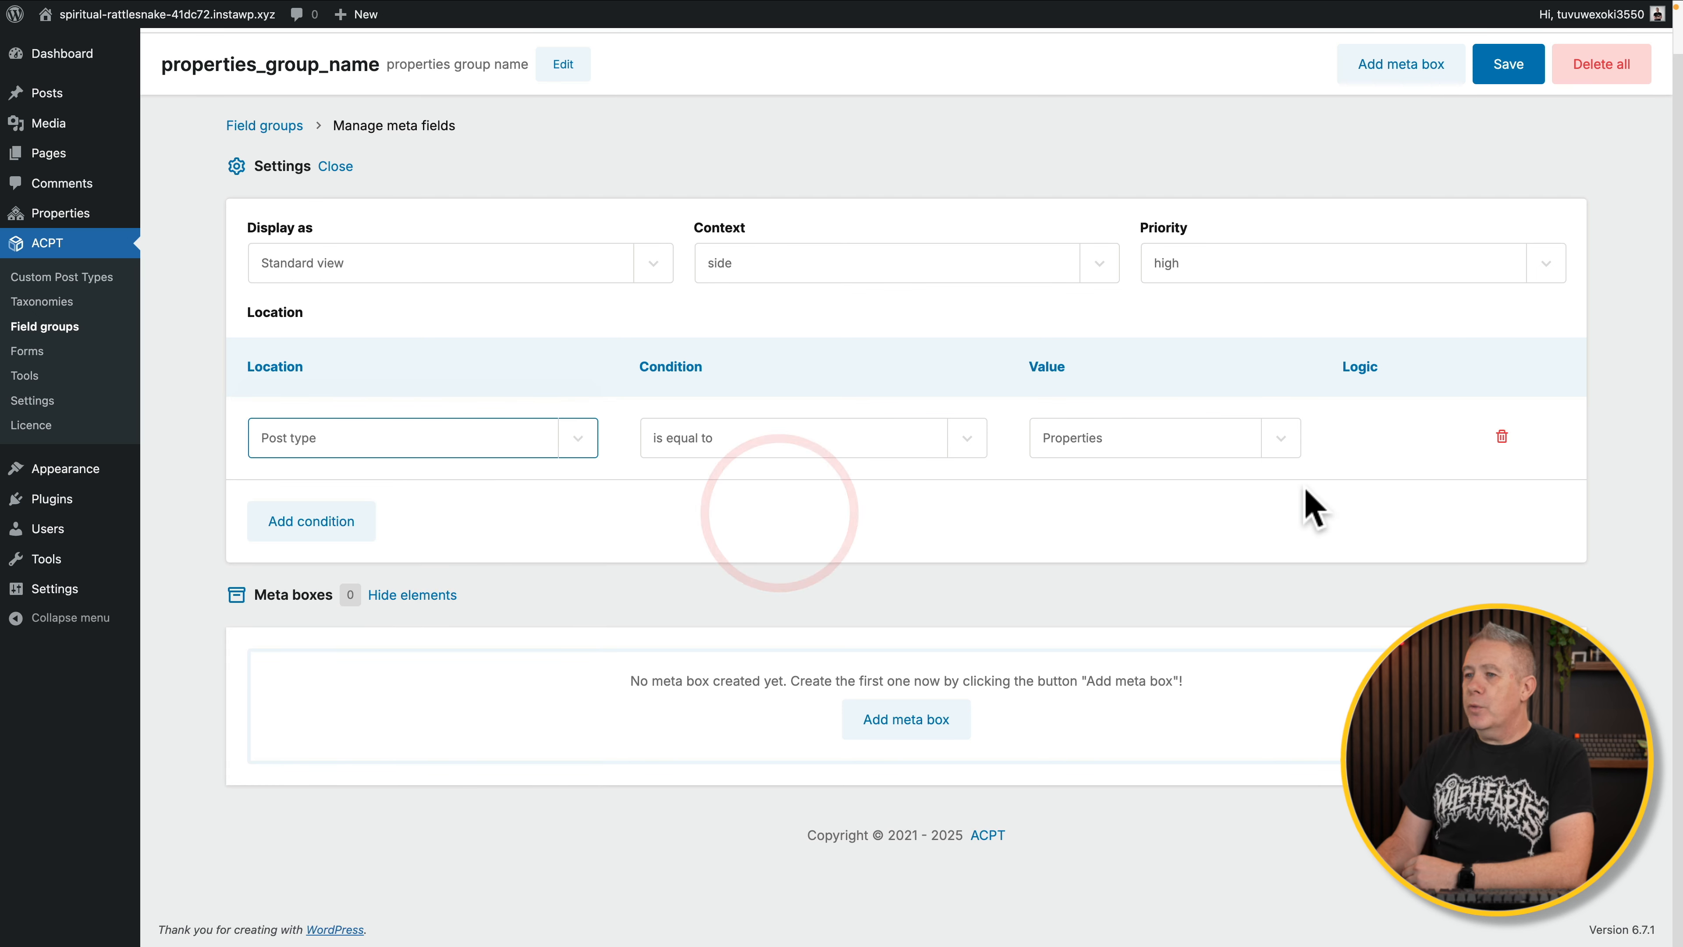
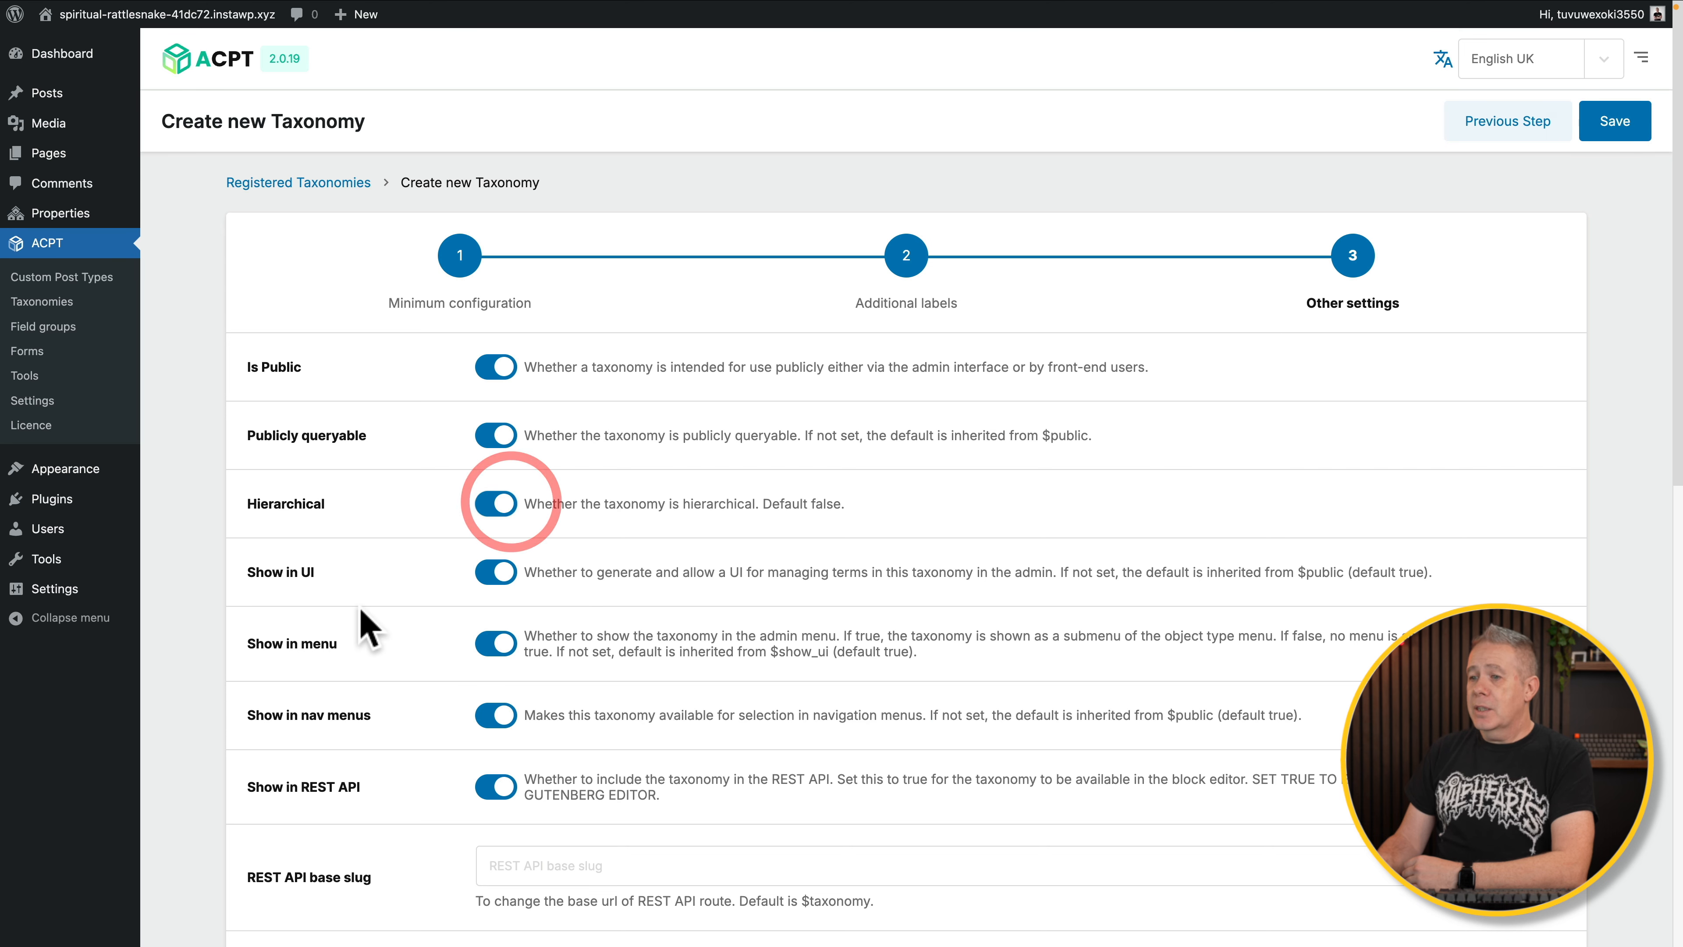
Disable Show Tagcloud and enable Show admin column for the new taxonomy.
scroll(368, 627, down, 6)
scroll(366, 630, down, 2)
click(491, 553)
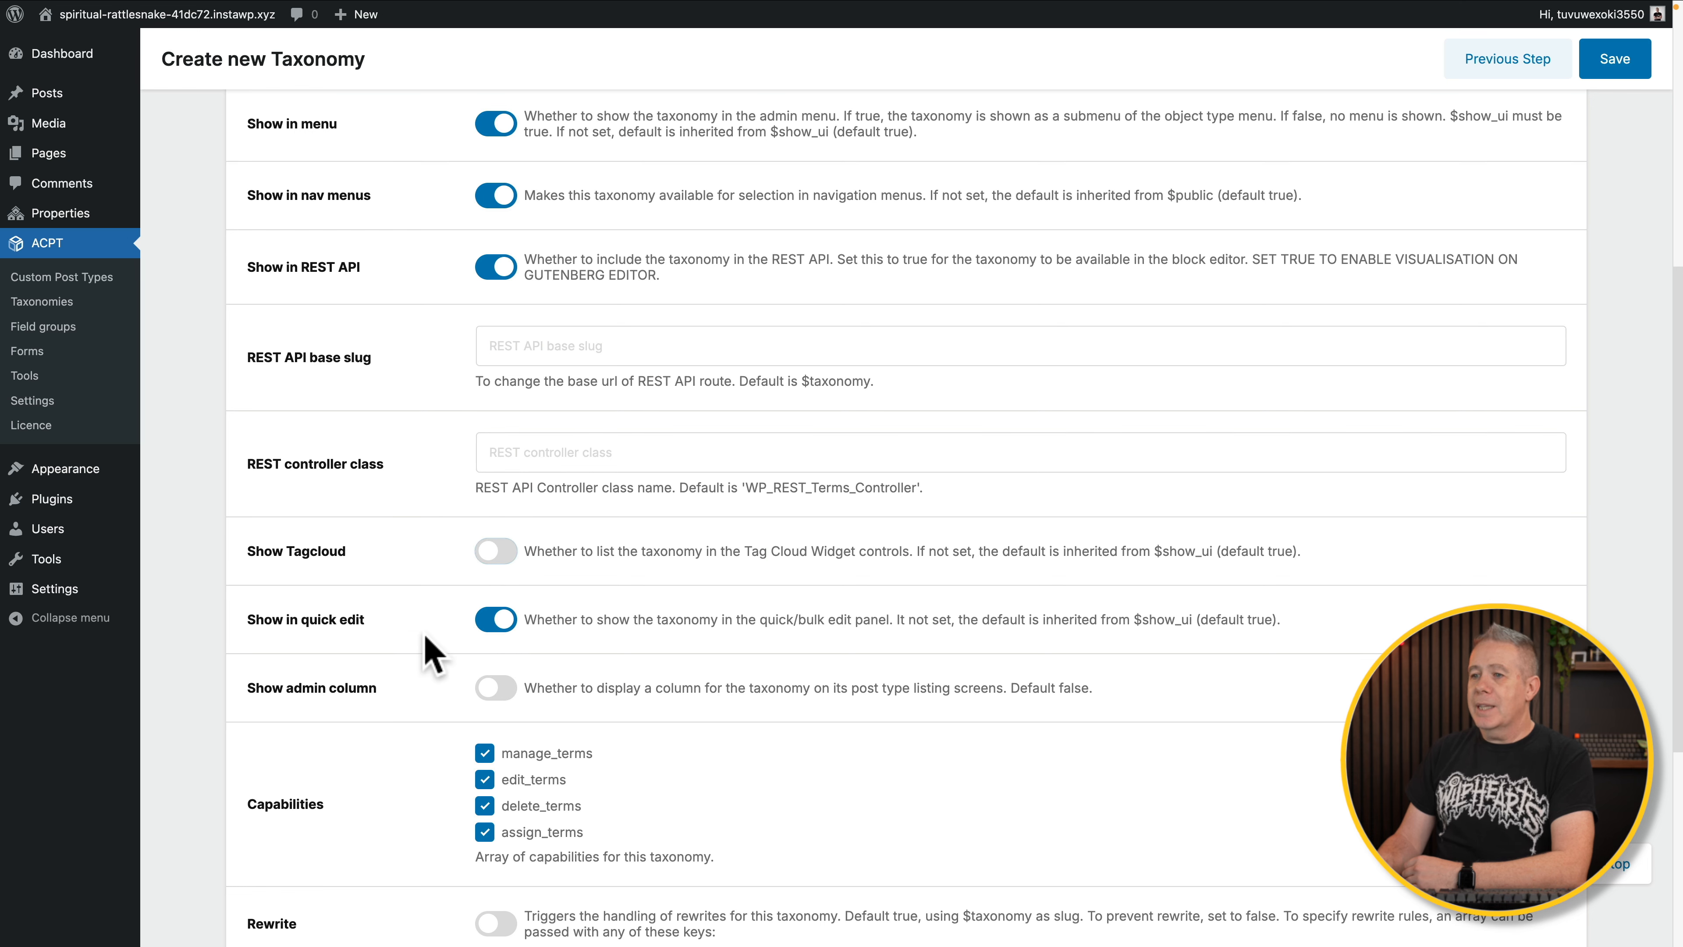
click(498, 688)
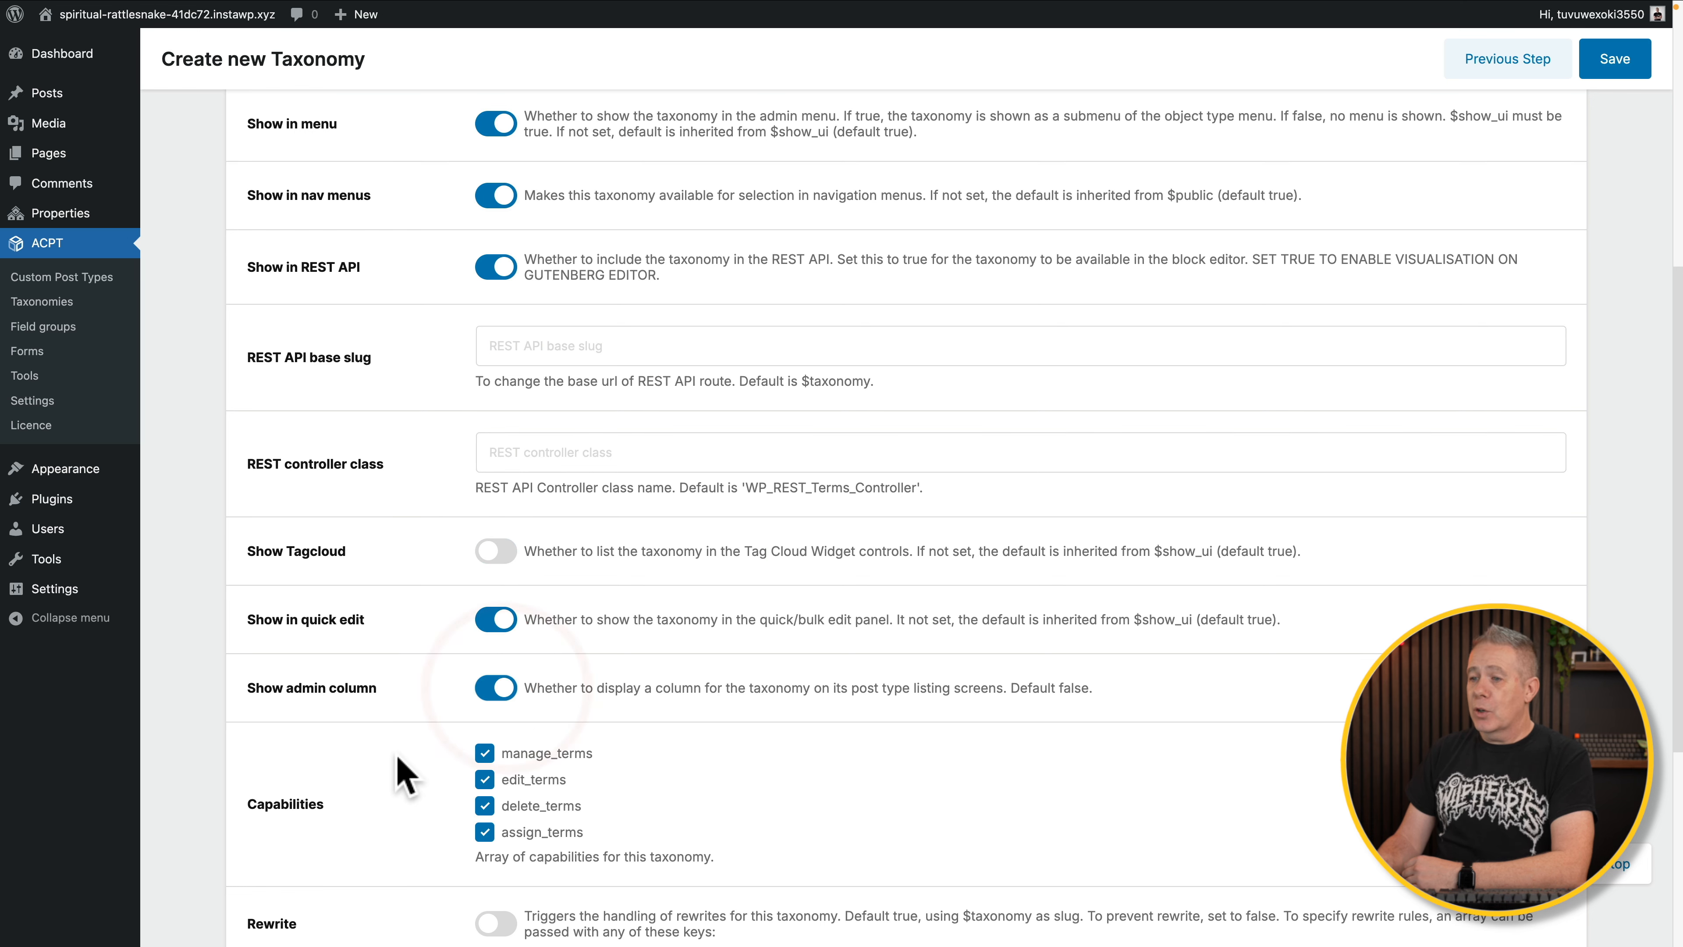
Enable the Sort option for the new taxonomy's terms.
scroll(397, 769, down, 4)
scroll(401, 772, down, 2)
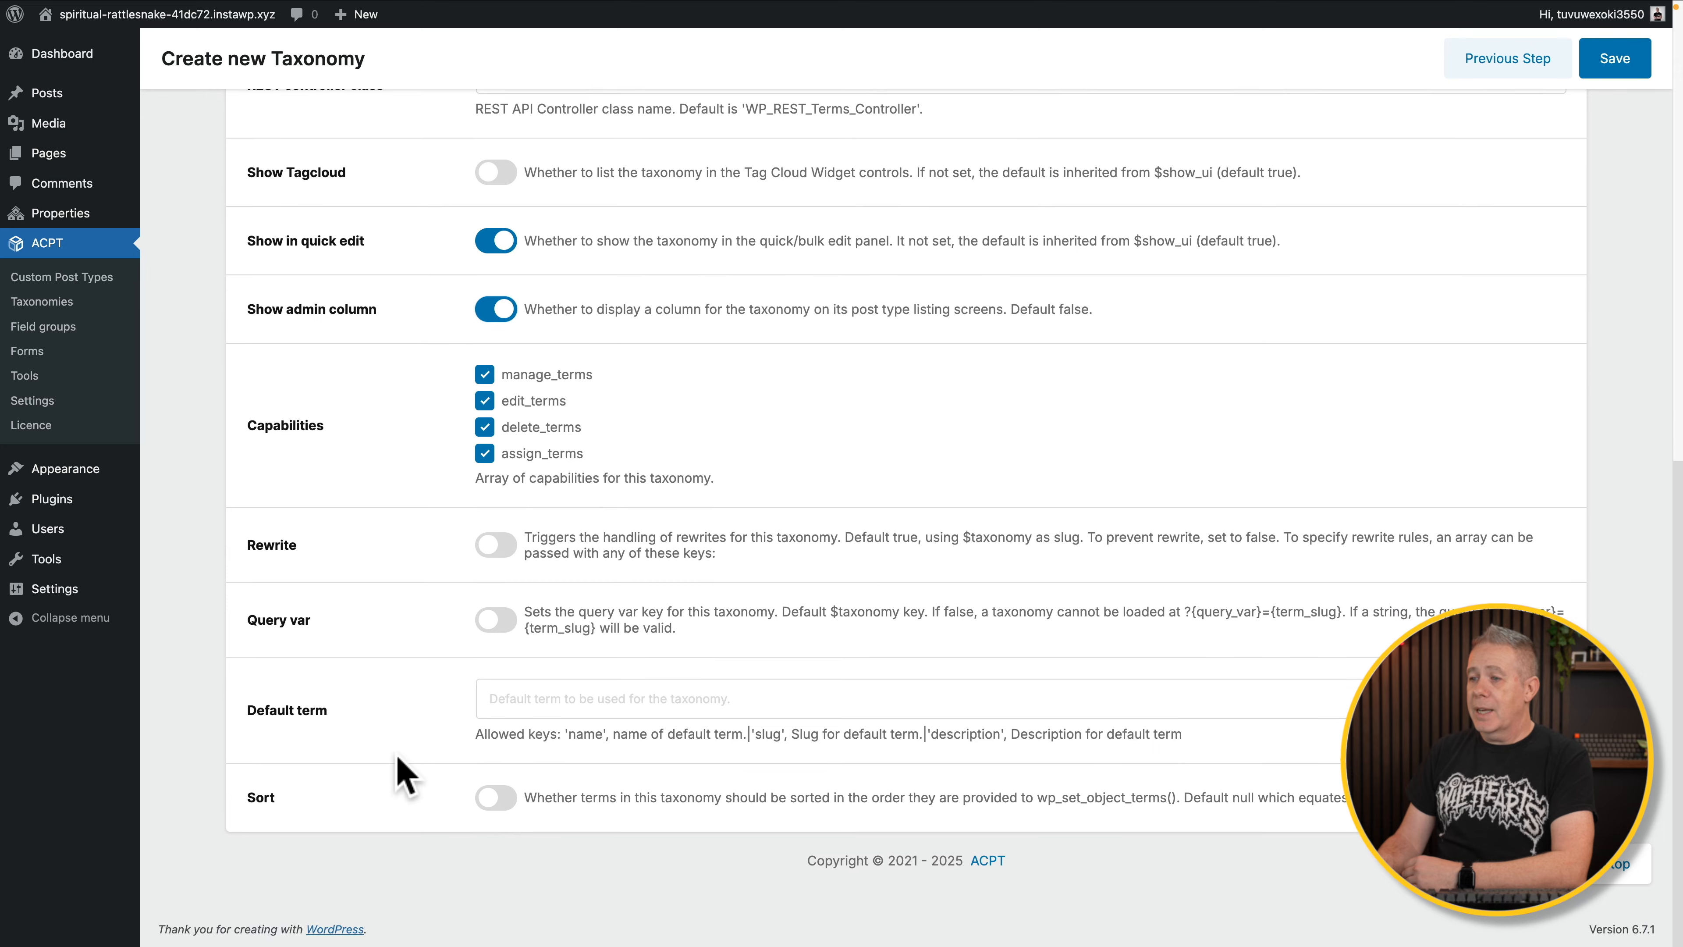
click(516, 805)
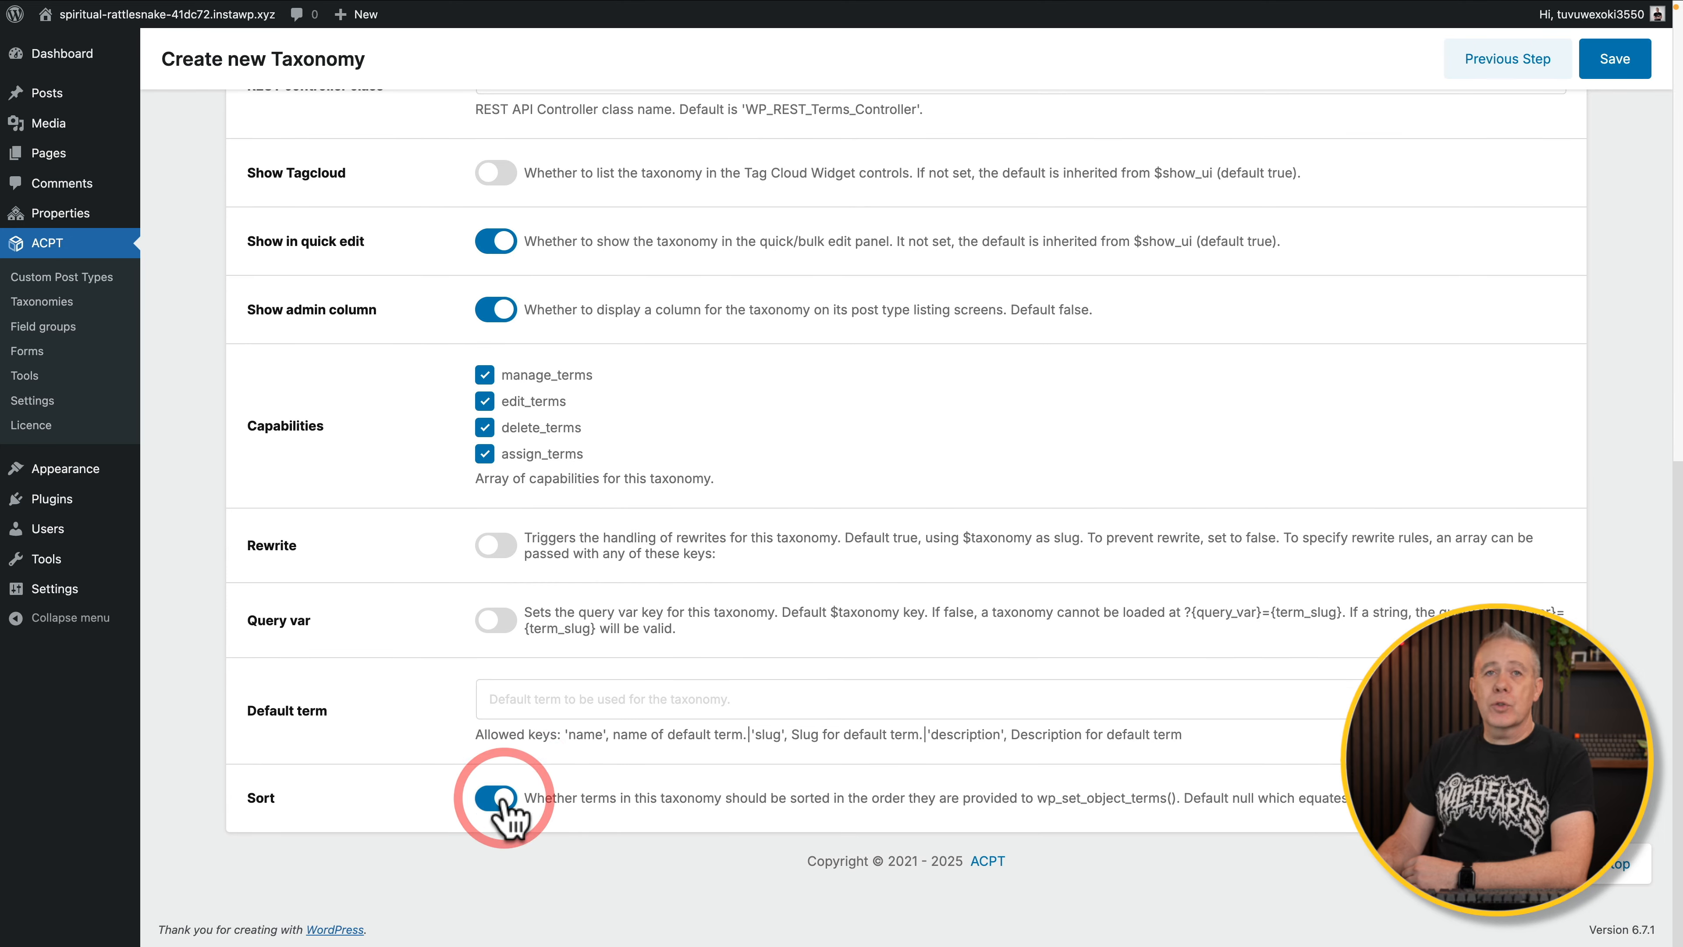
scroll(911, 606, up, 2)
scroll(912, 607, up, 10)
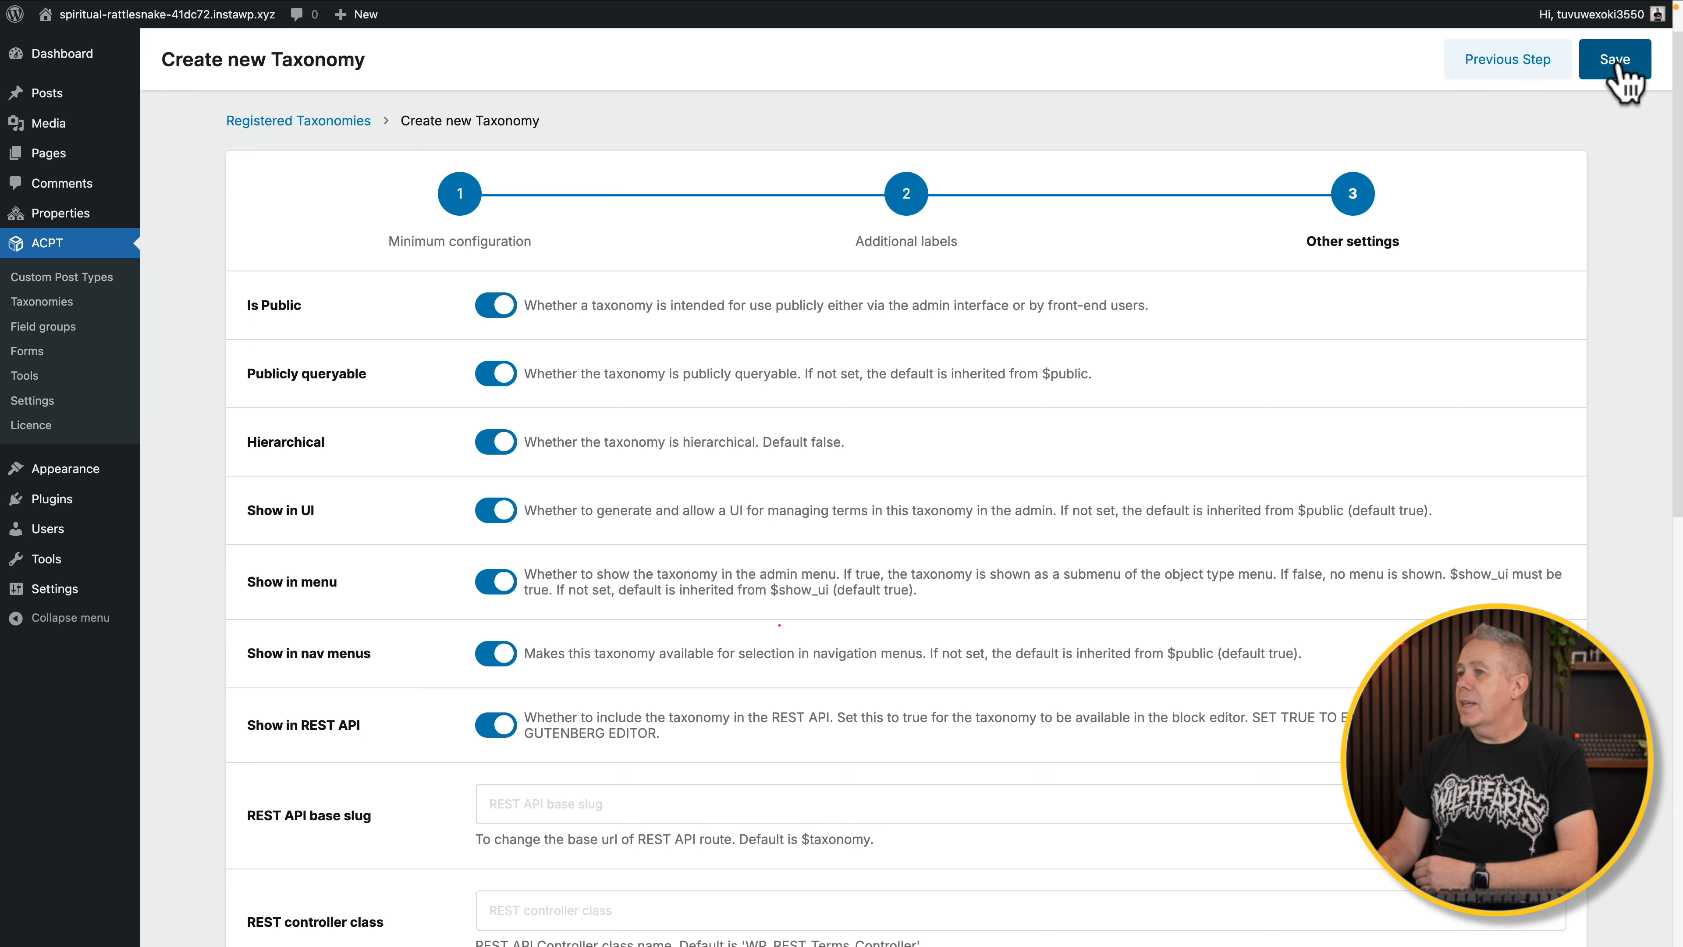
Save the property-type taxonomy and associate it with the properties post type.
click(1617, 65)
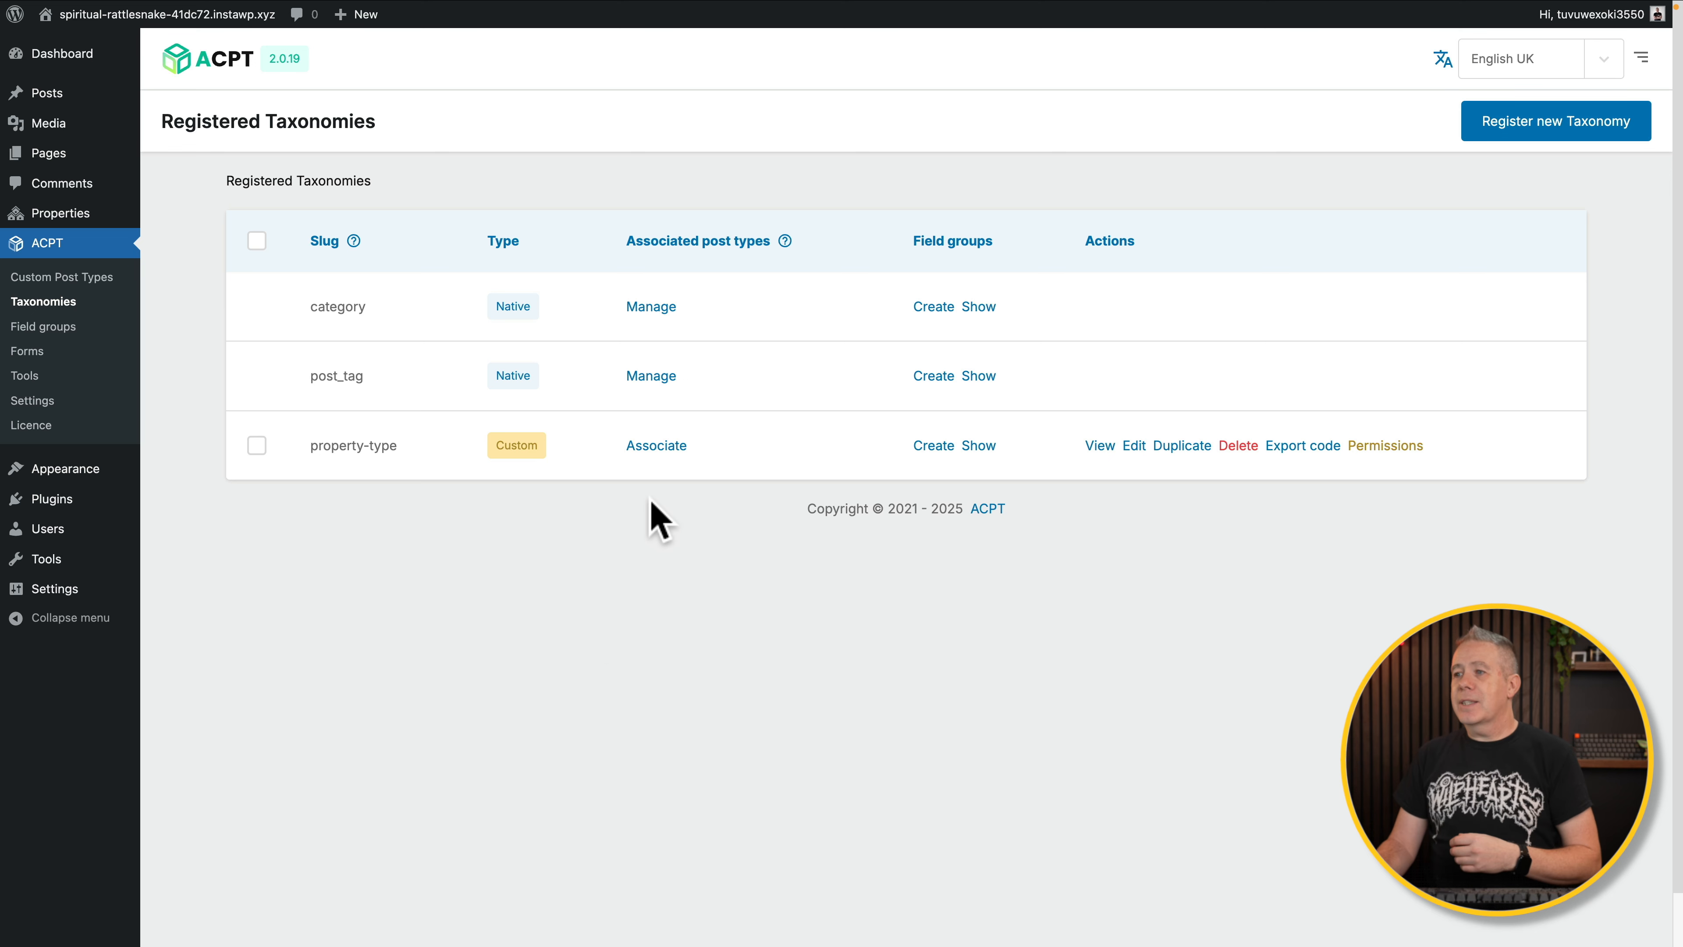
click(656, 445)
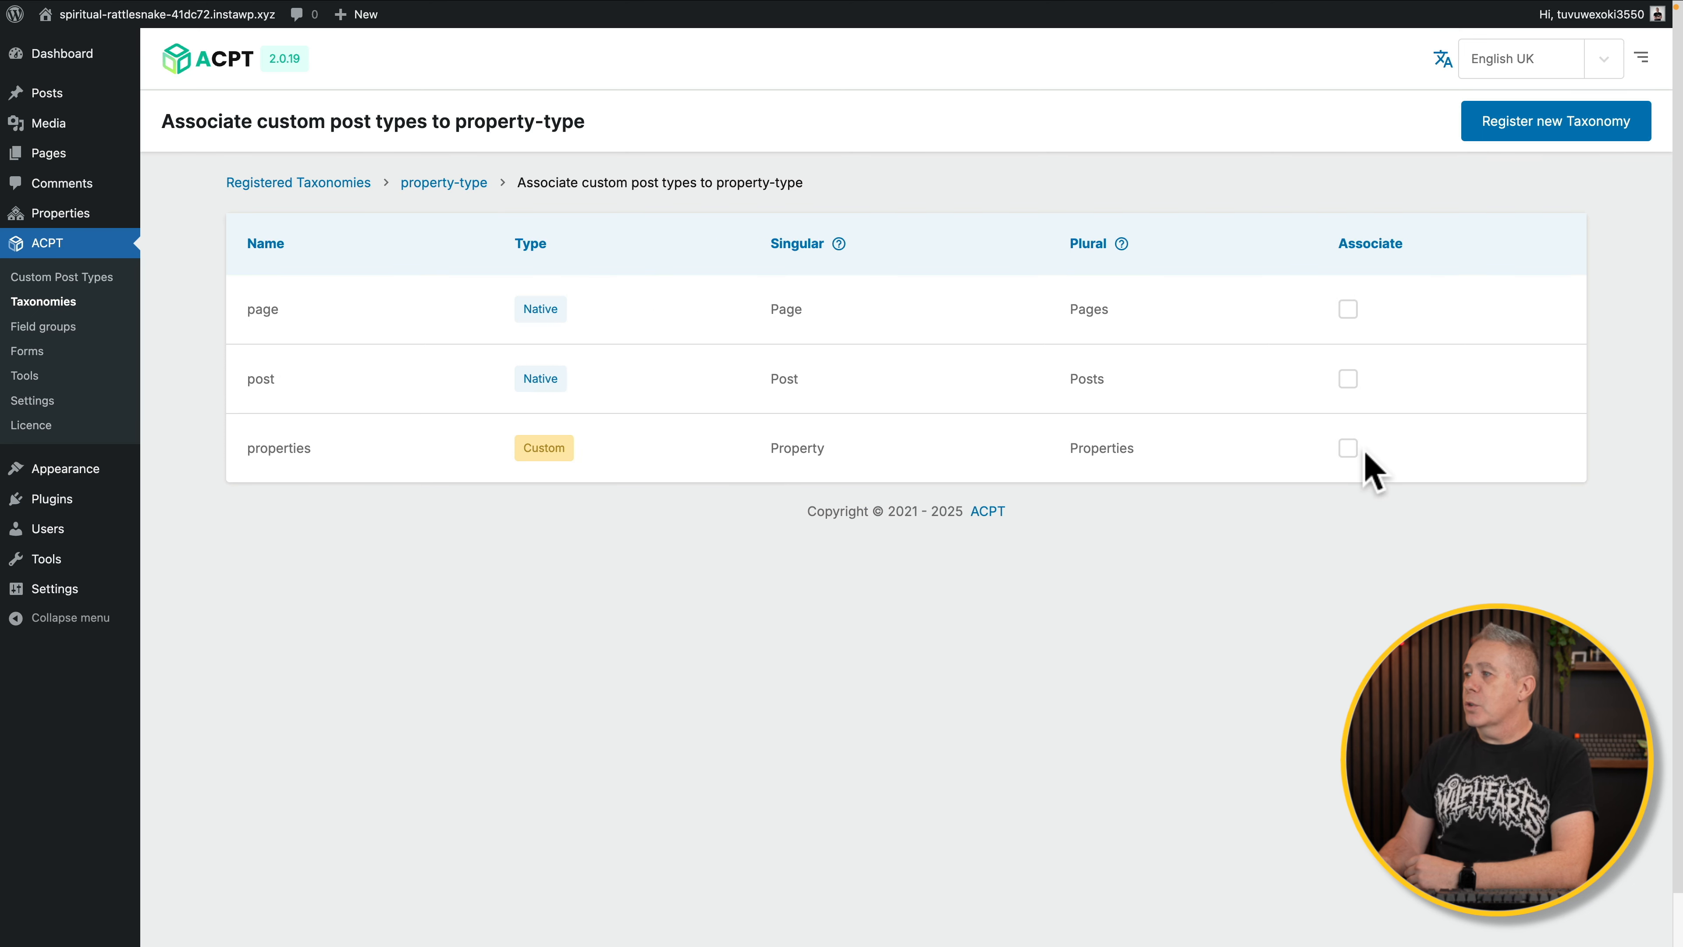
click(1348, 449)
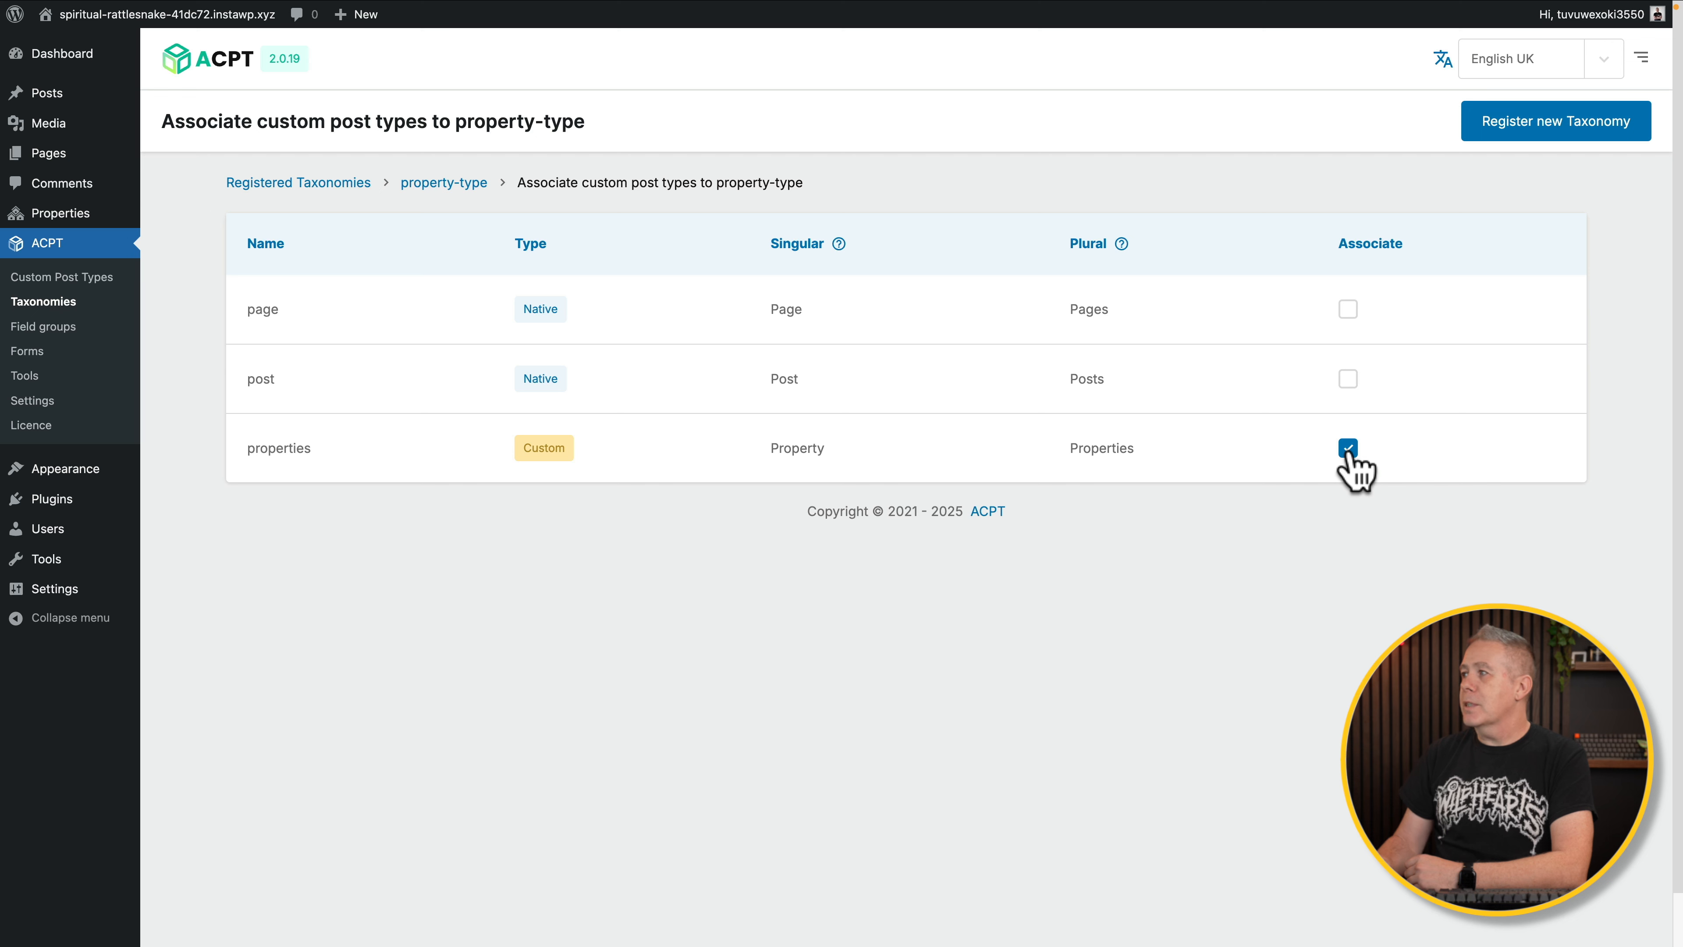
Open the Property Types term management page of the Properties post type.
mouse_move(84, 216)
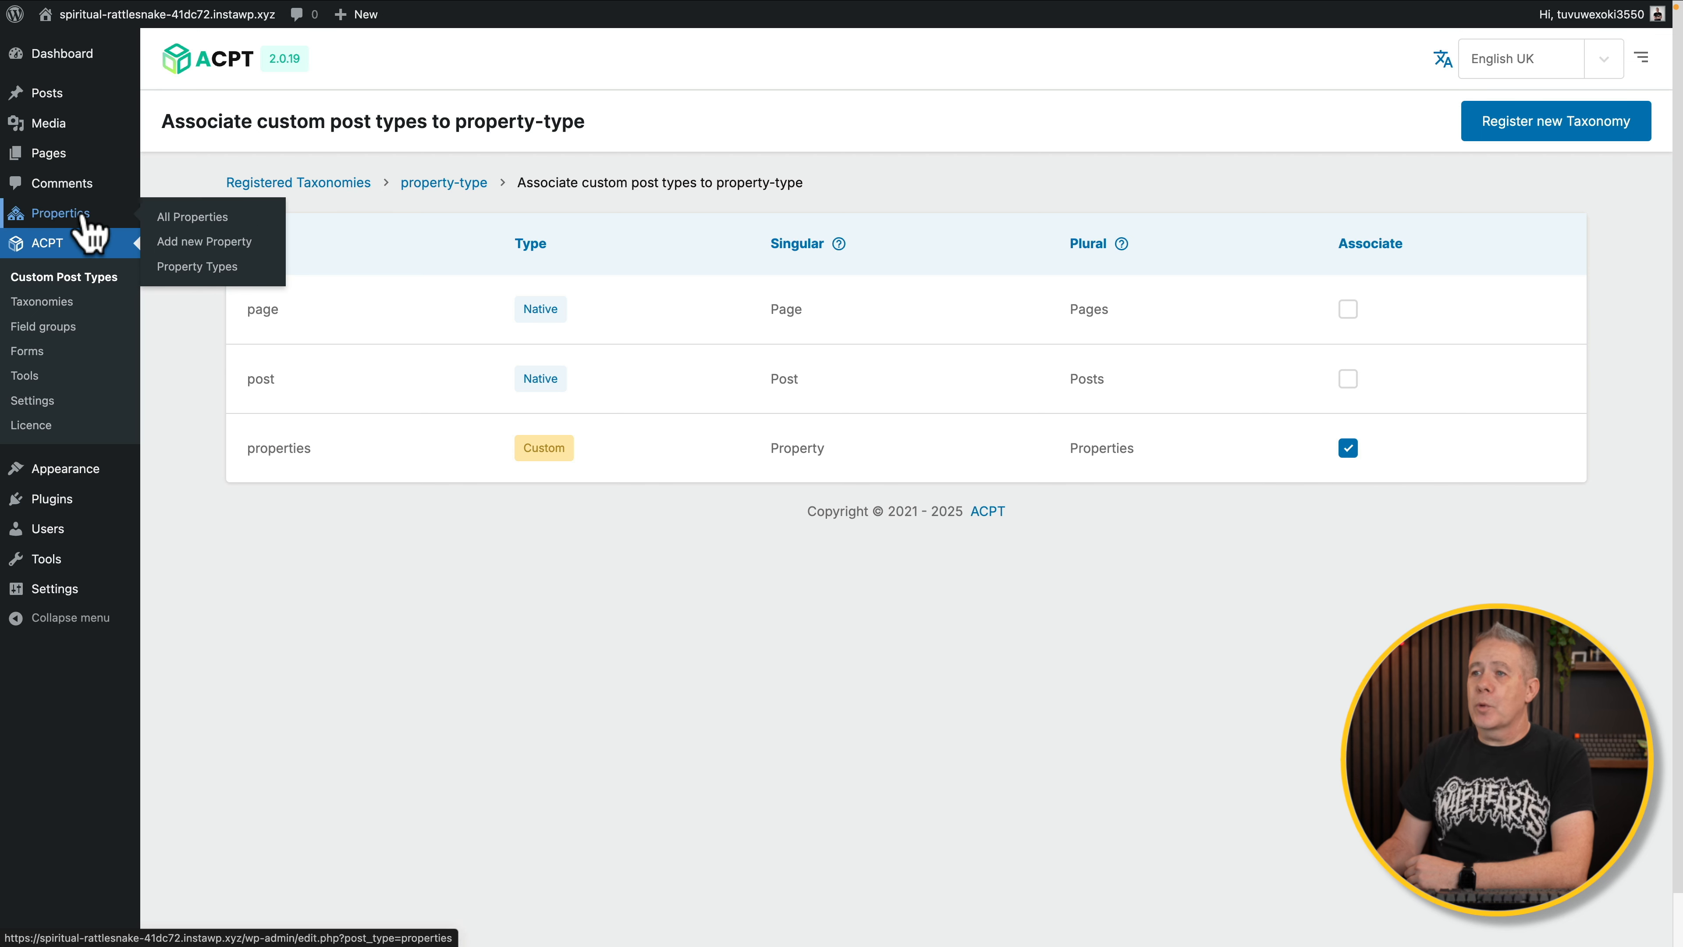
click(199, 266)
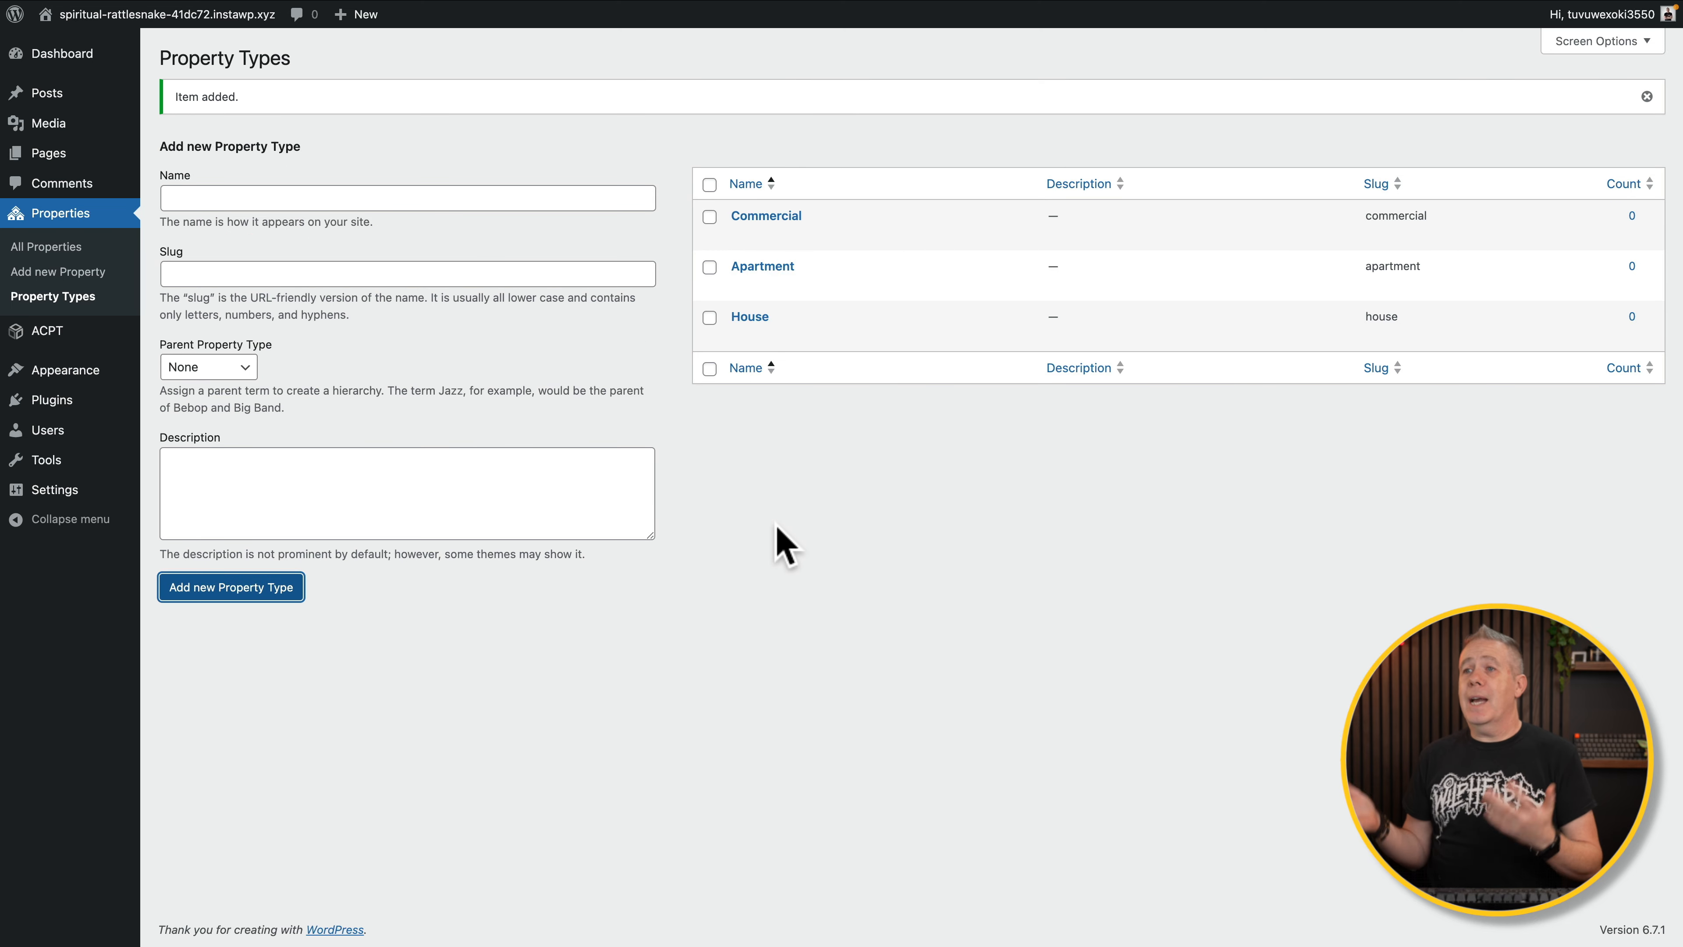
Start the Edinburgh Heights property entry and assign the Apartment type, a Property Price of 500000 and Property ID 1234.
click(68, 282)
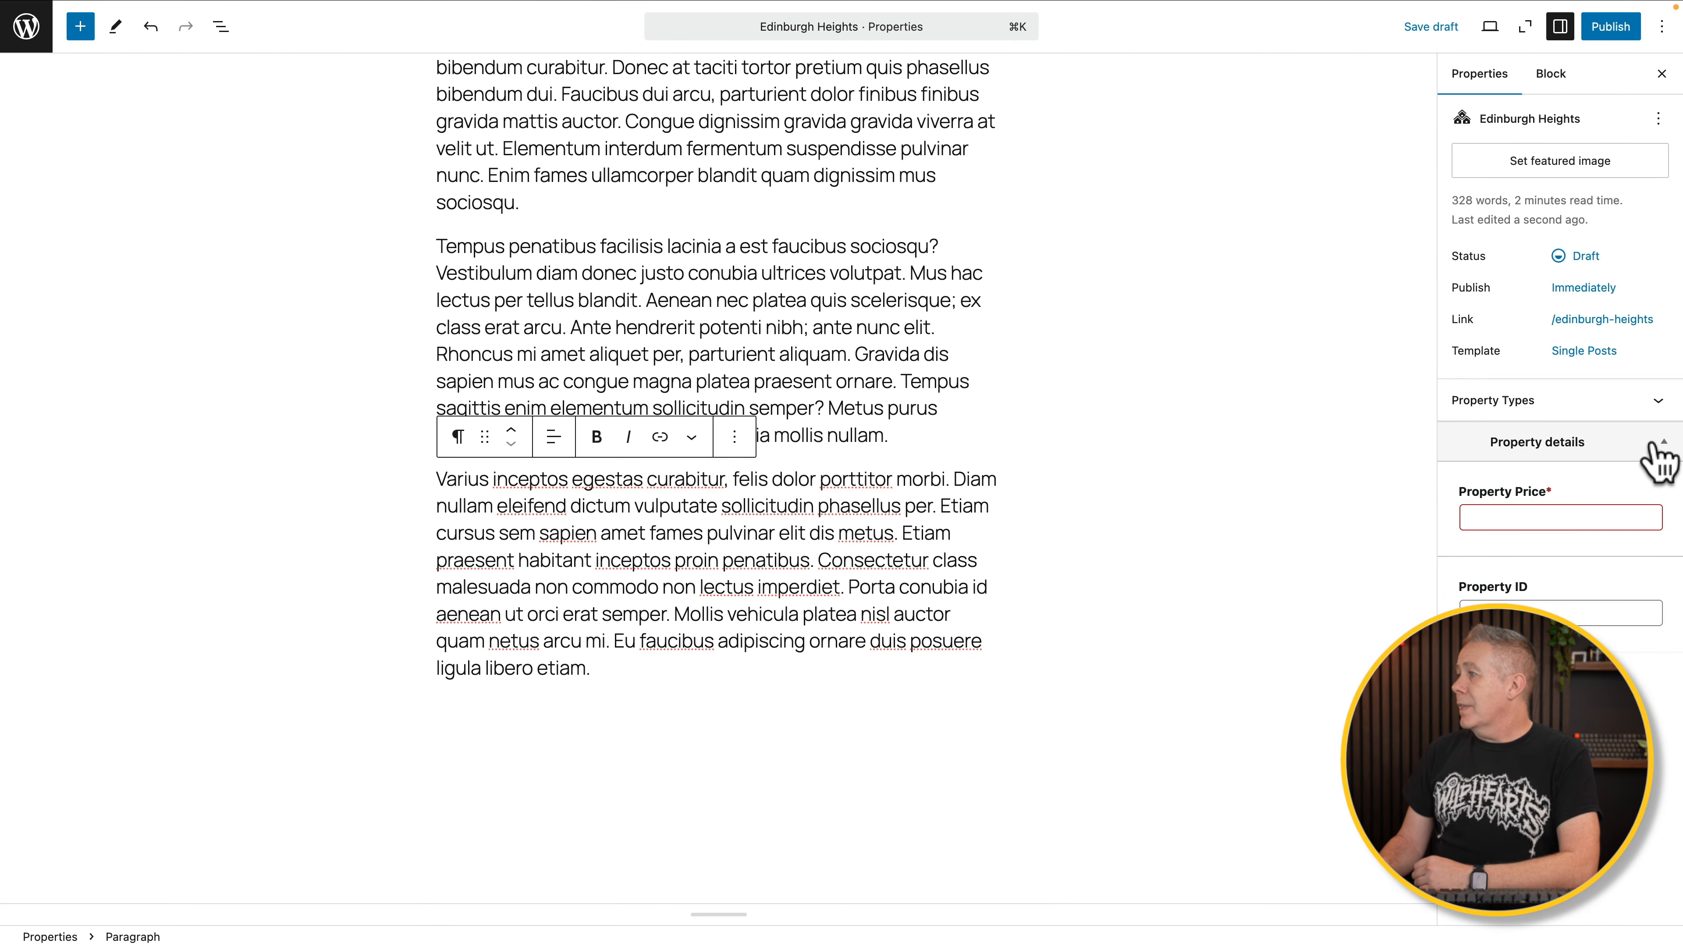
click(1657, 401)
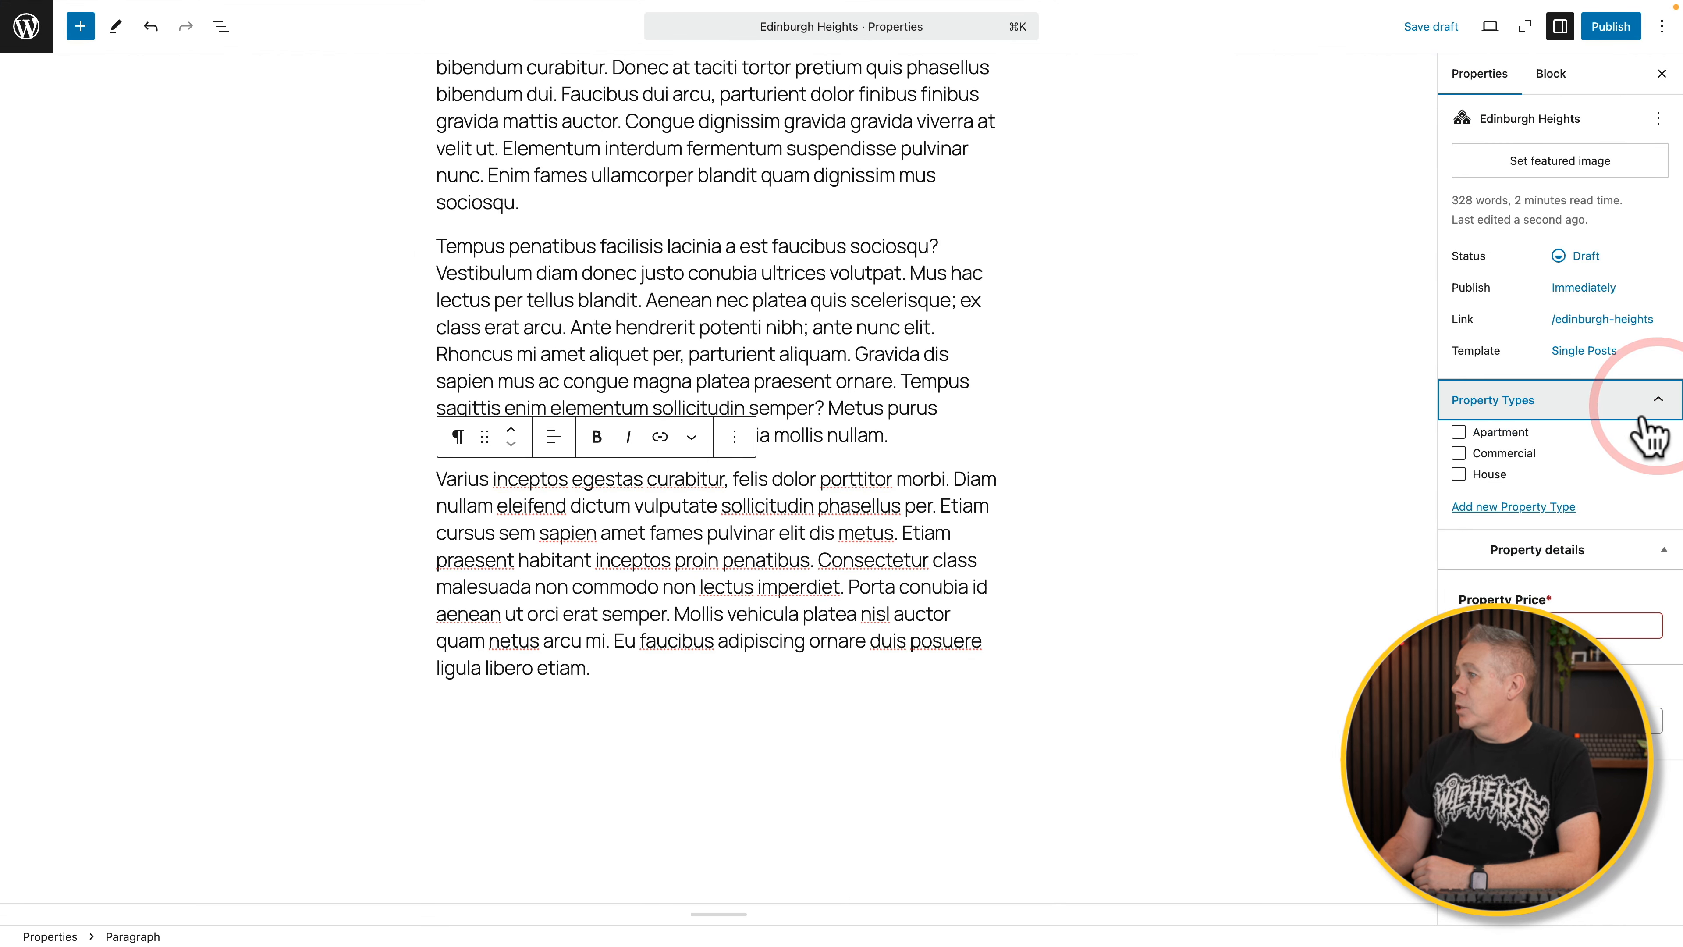
click(1500, 435)
click(1517, 626)
text(500000)
click(1502, 723)
text(1234)
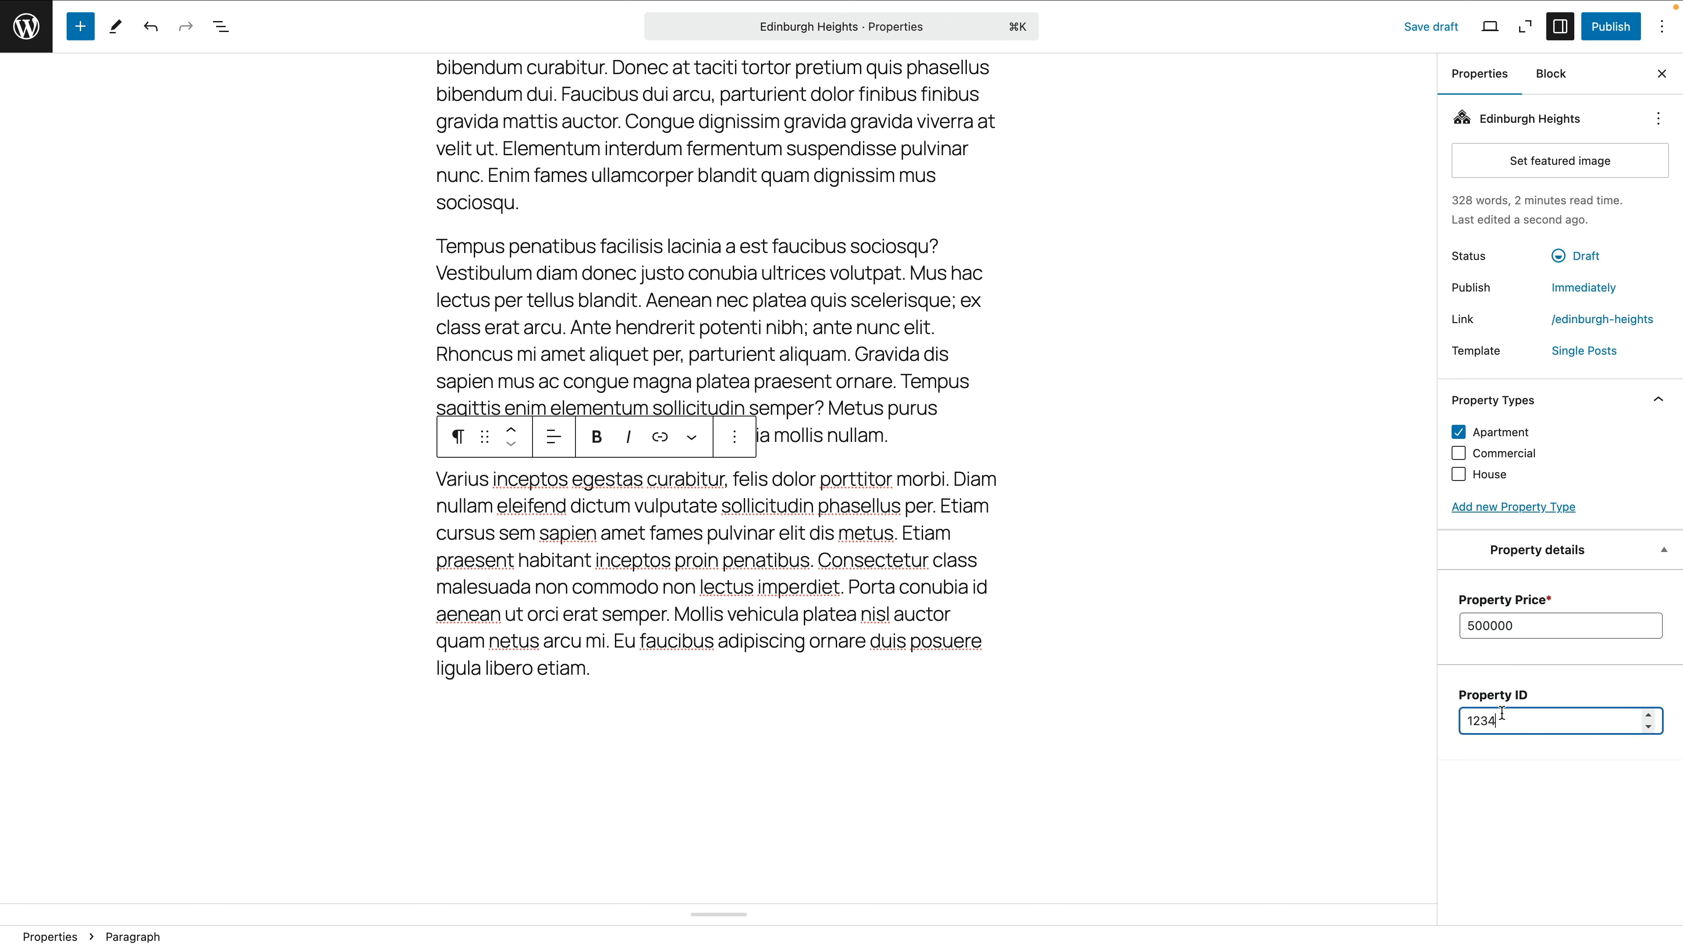
Set a house photo as the featured image of Edinburgh Heights and publish the property.
click(1558, 163)
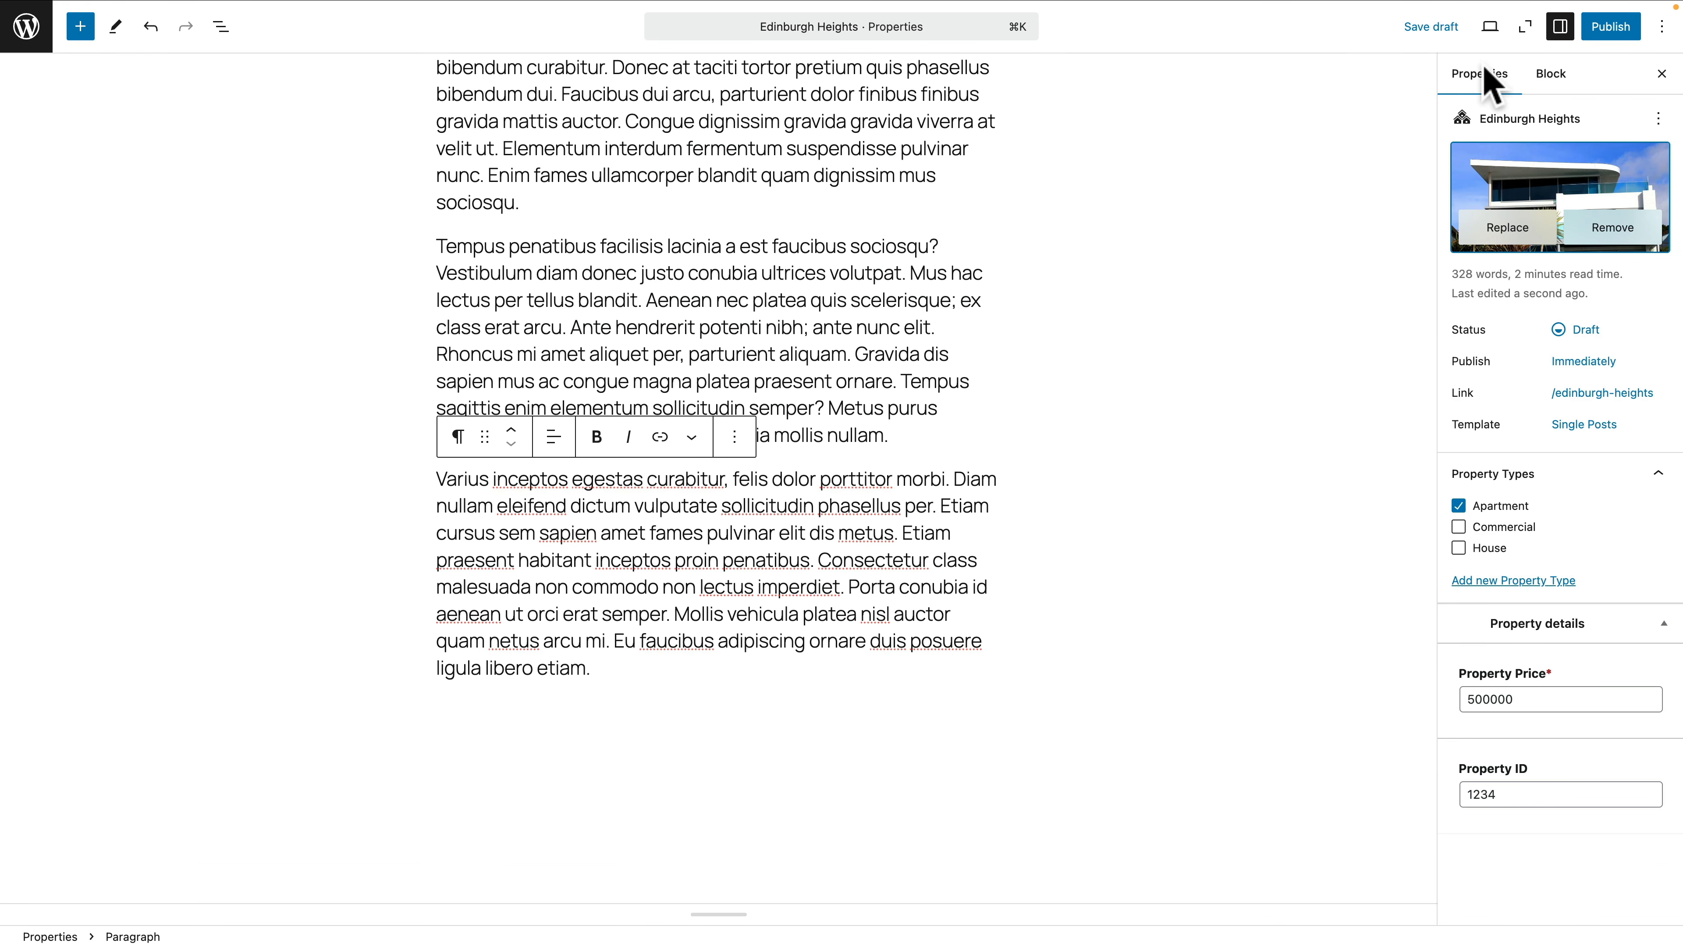
click(1607, 32)
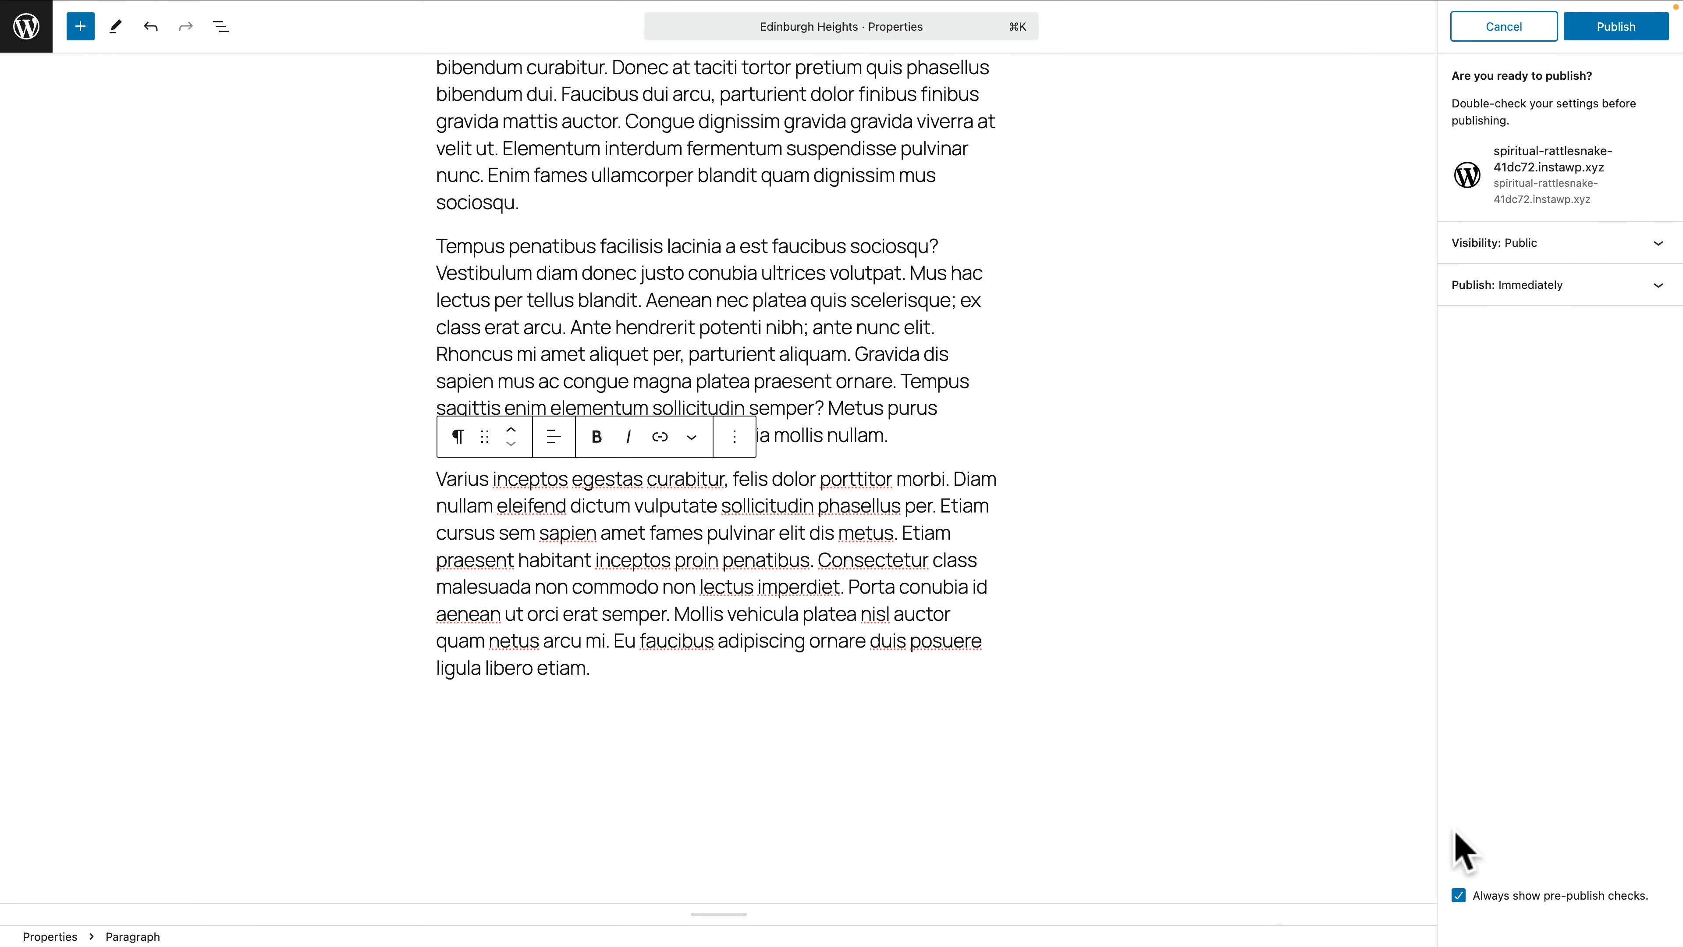
click(1614, 27)
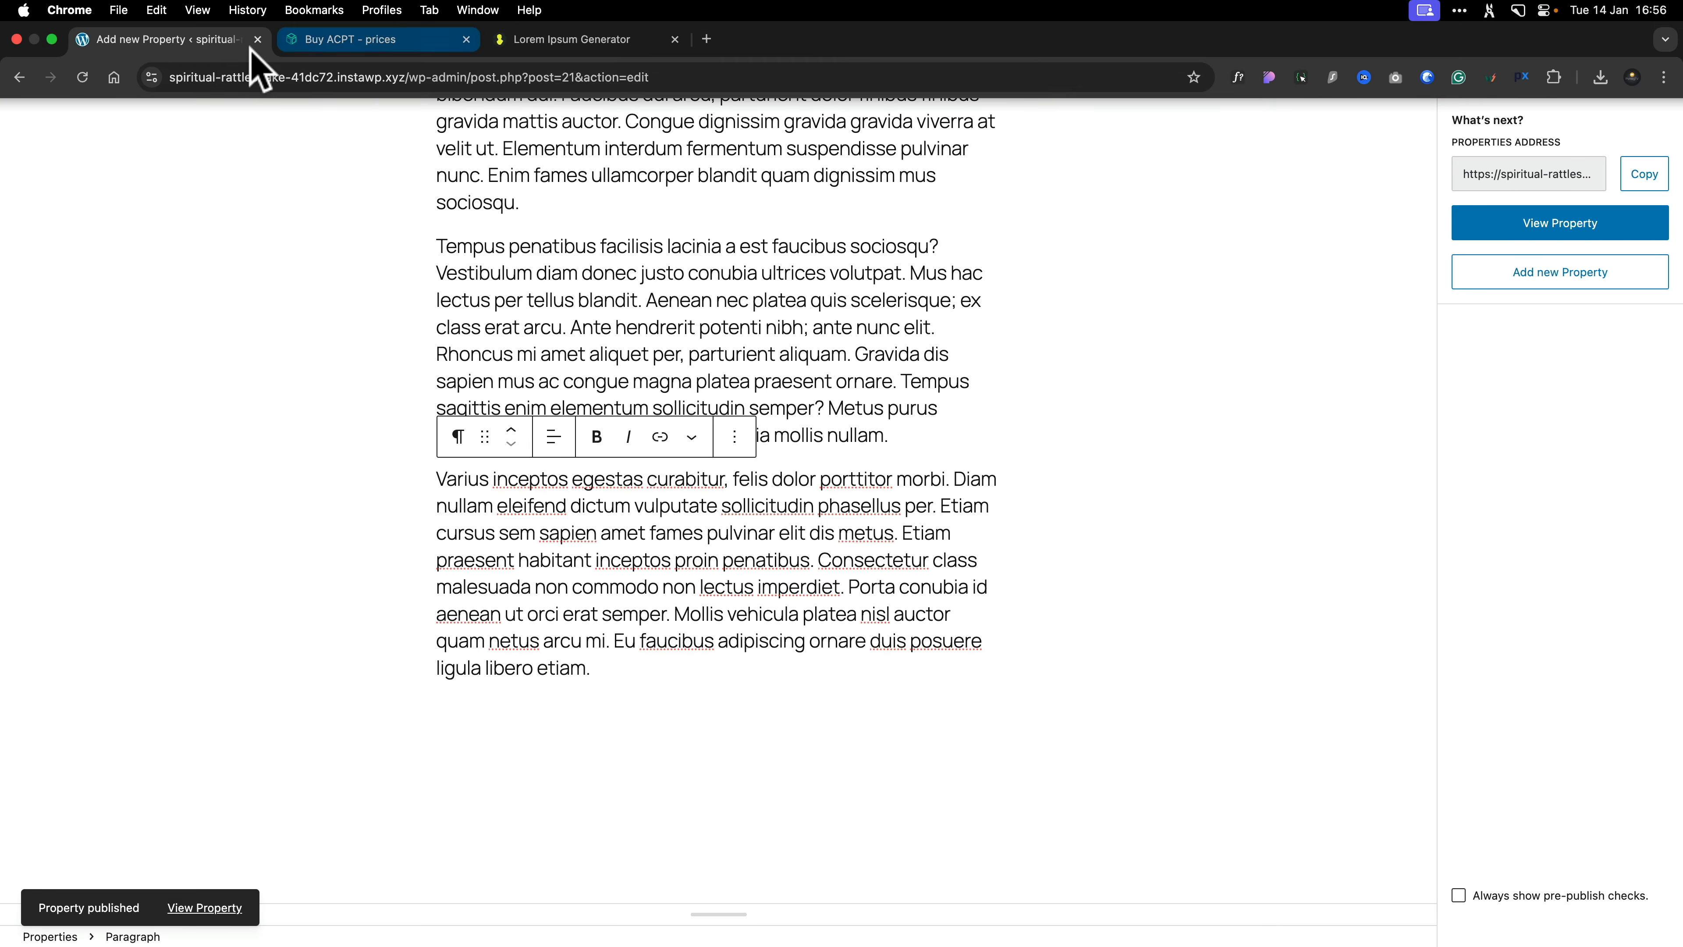
click(26, 29)
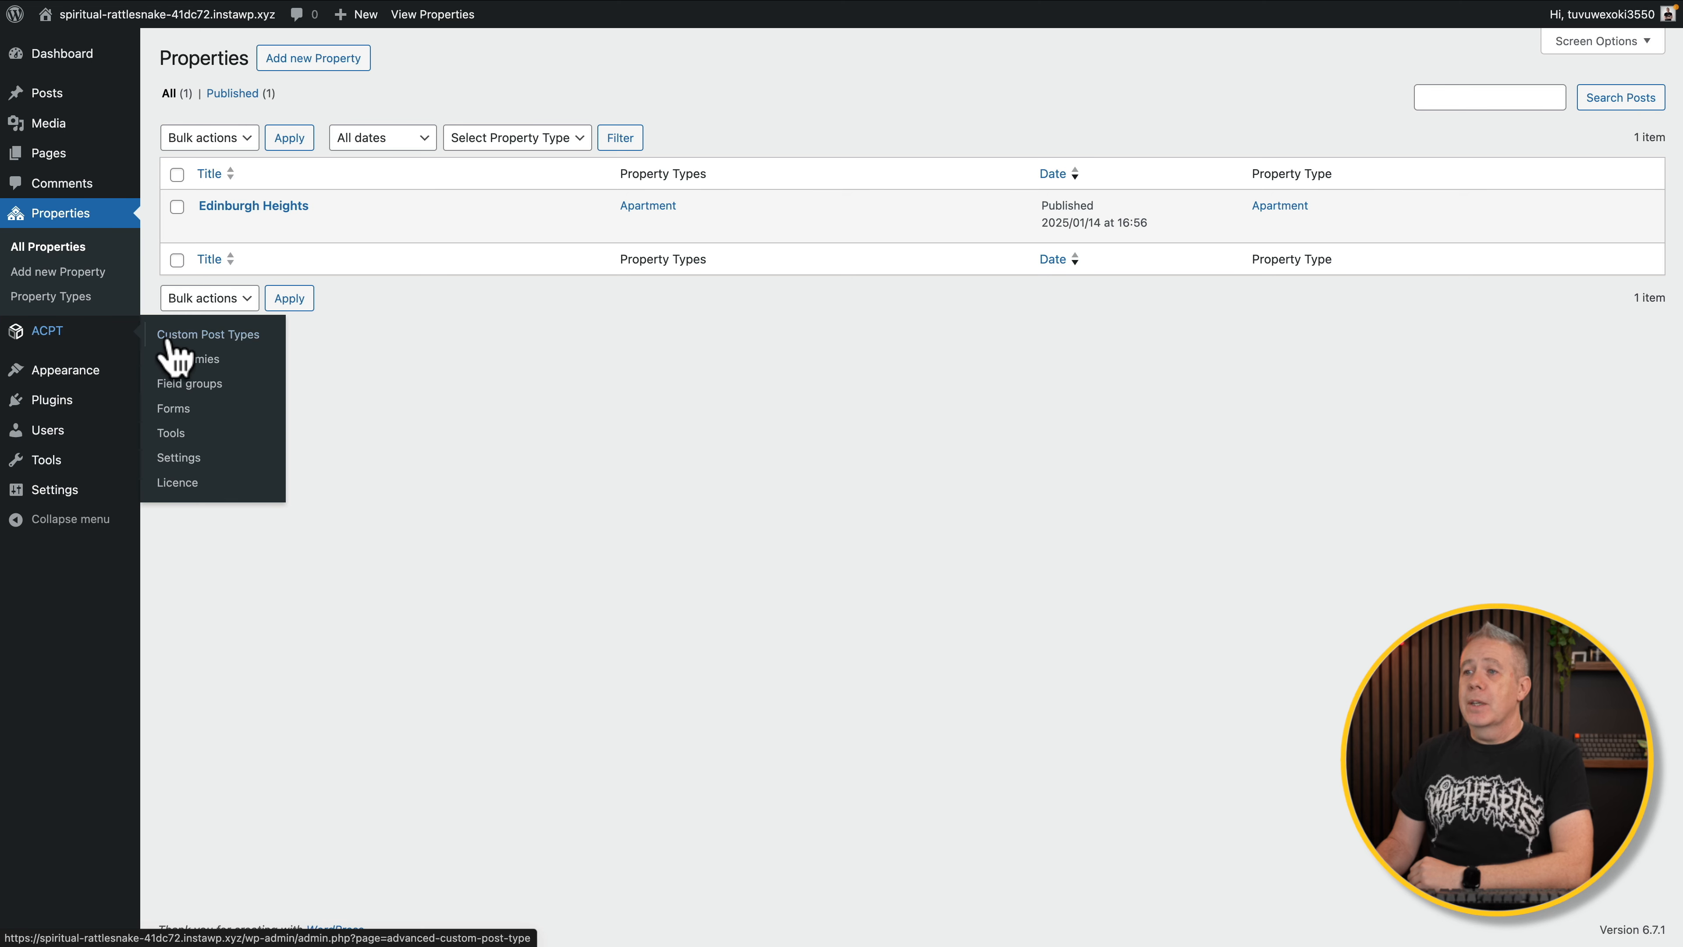
Create a new ACPT form labelled Add Property with the Post management action.
click(186, 409)
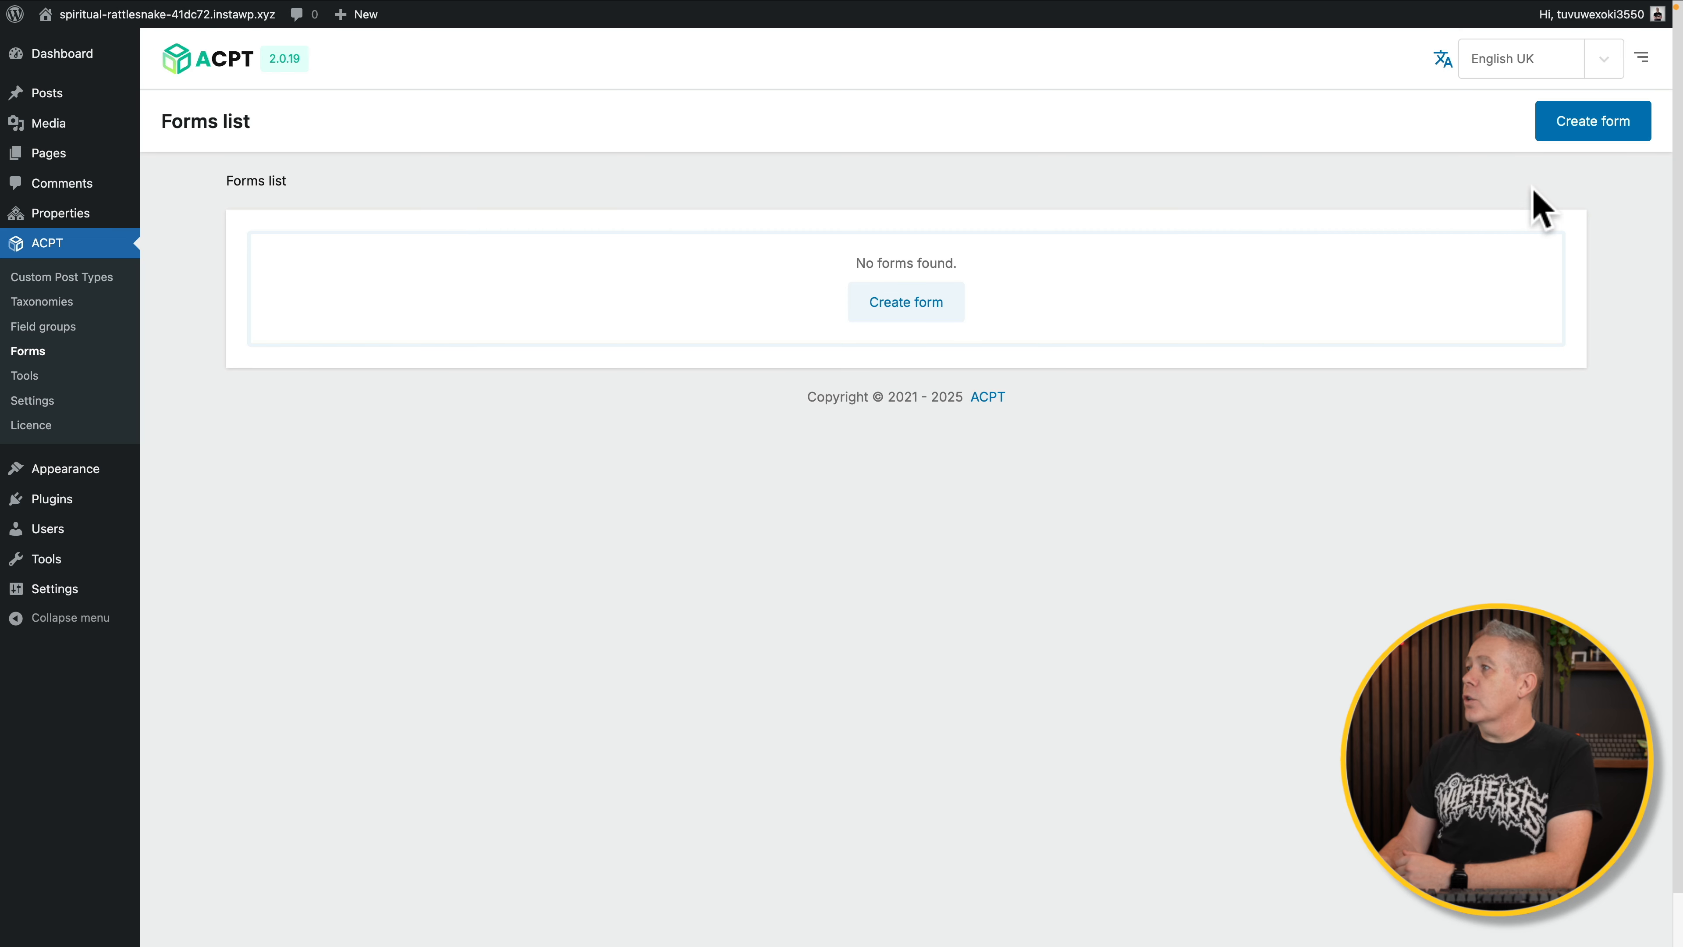
click(1593, 122)
click(634, 392)
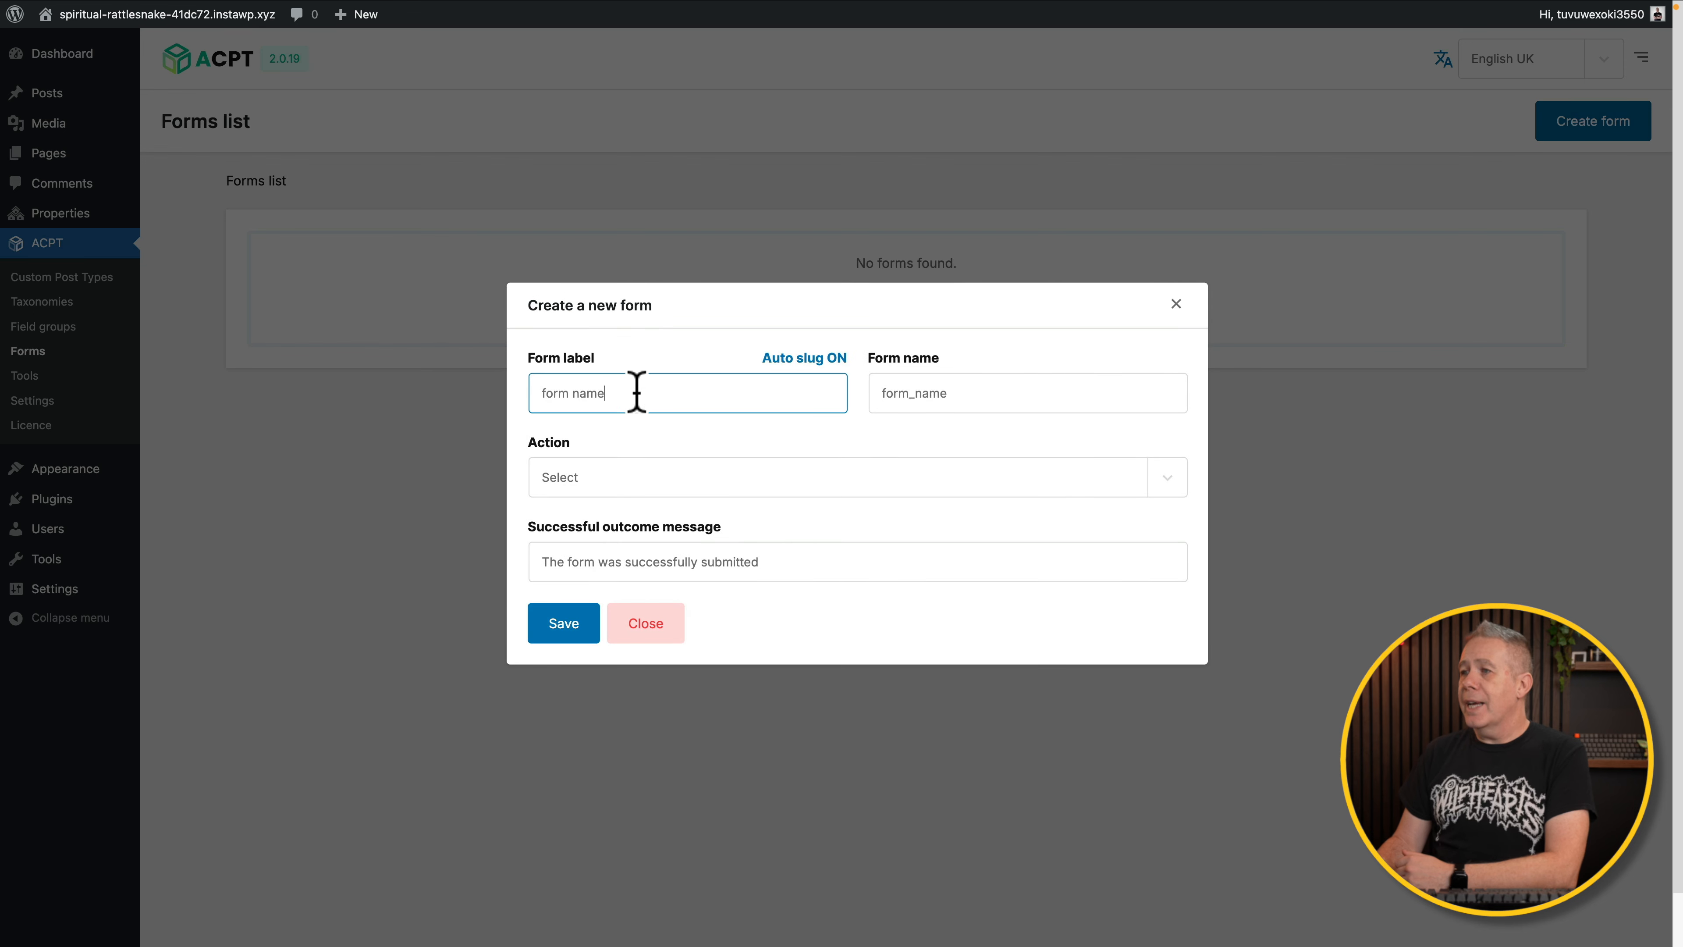
text(Add Property)
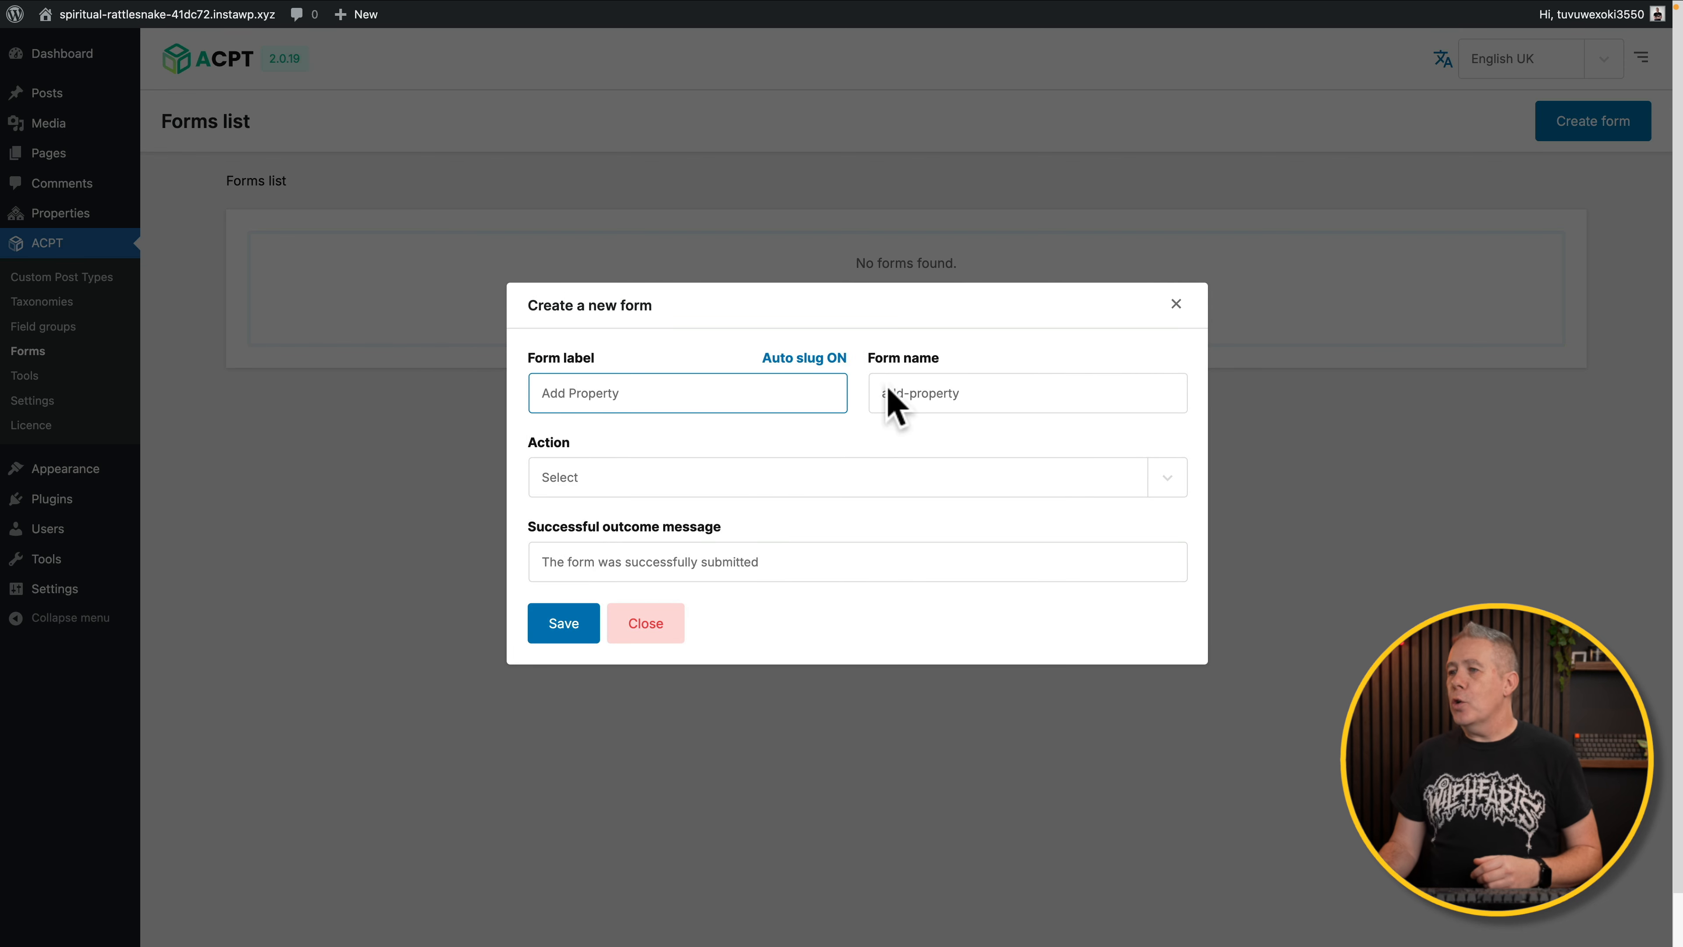
click(741, 465)
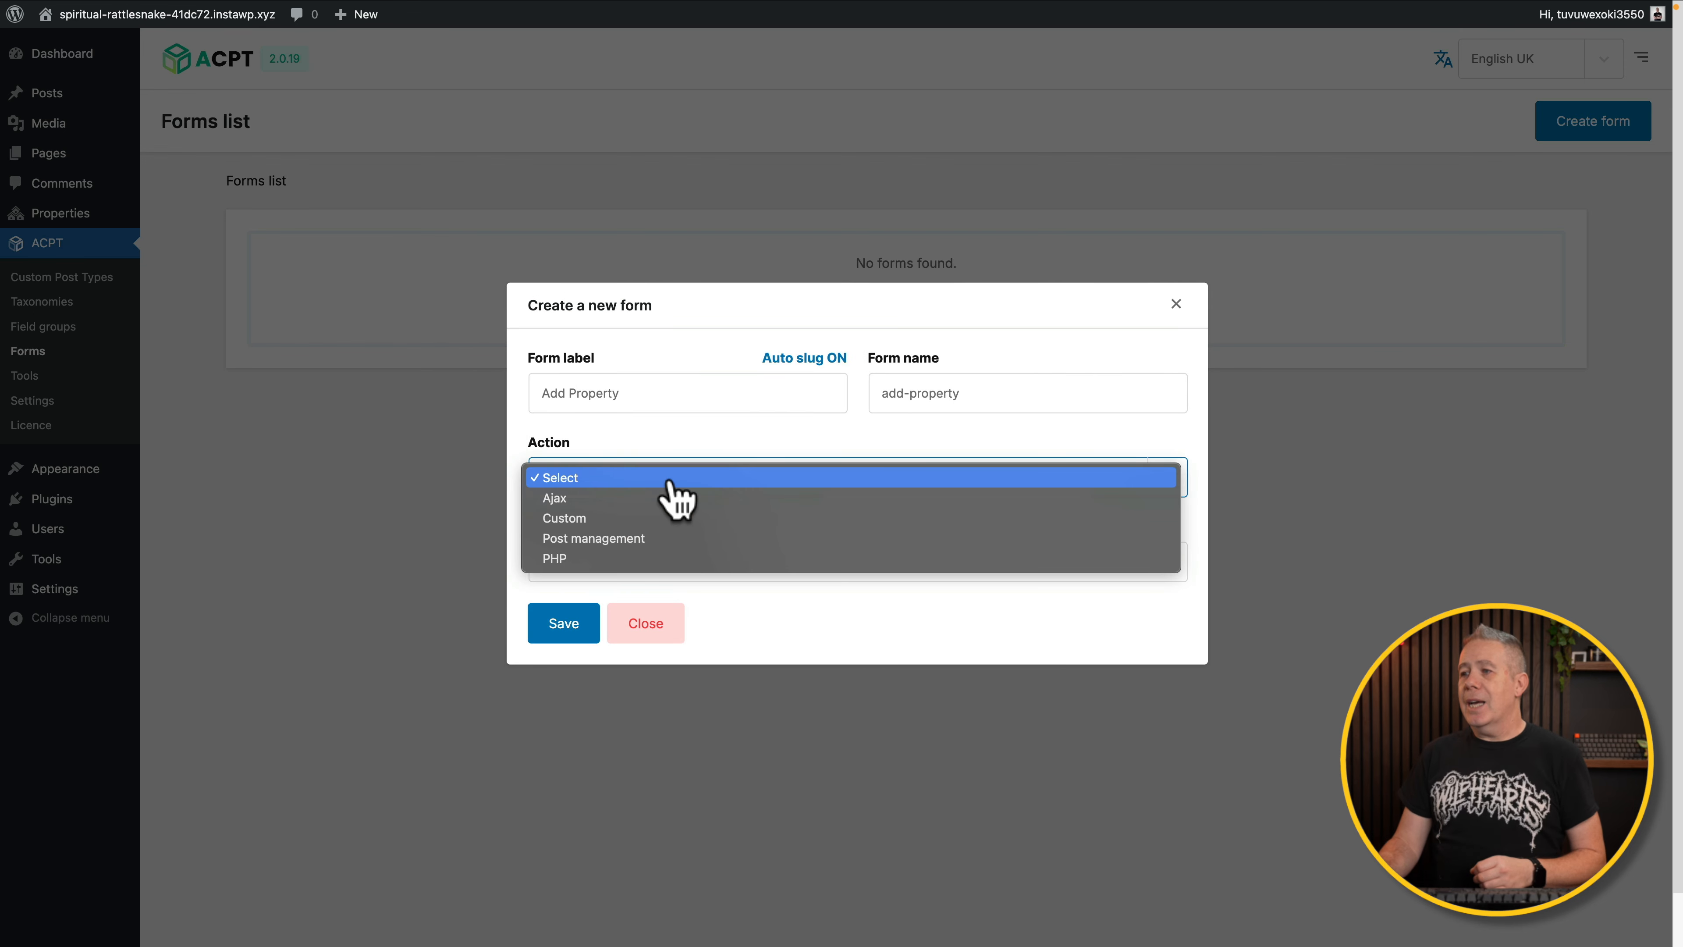
click(641, 539)
Set the Add Property form to populate from the Properties post type.
drag(787, 488, 542, 489)
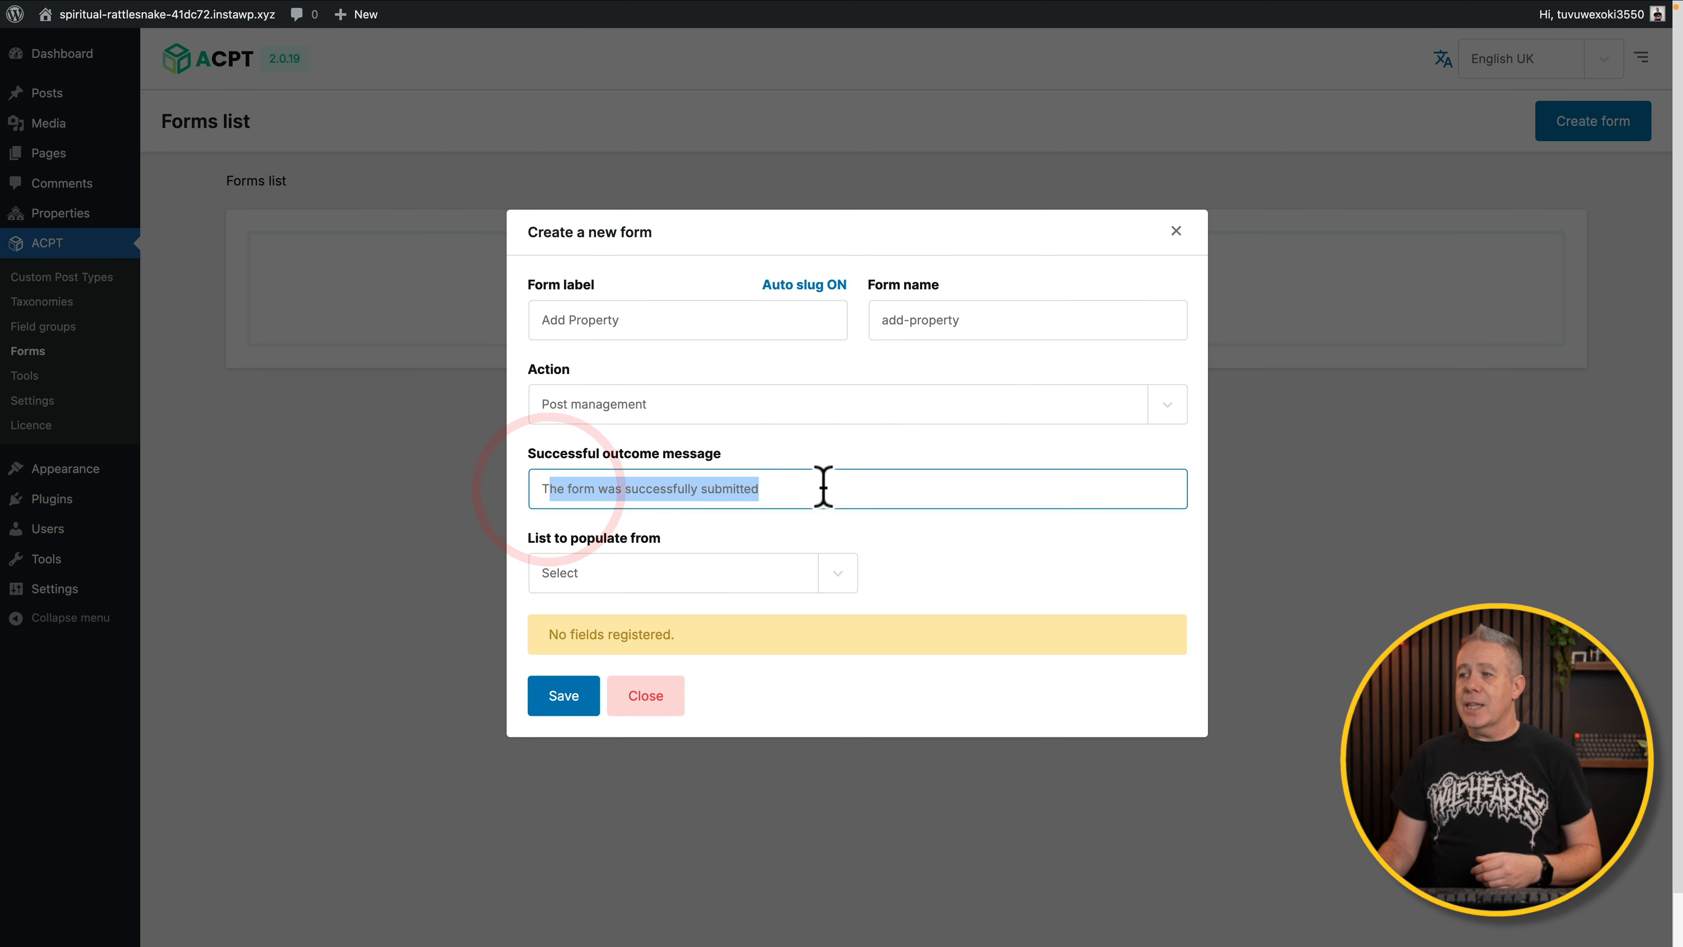
click(824, 485)
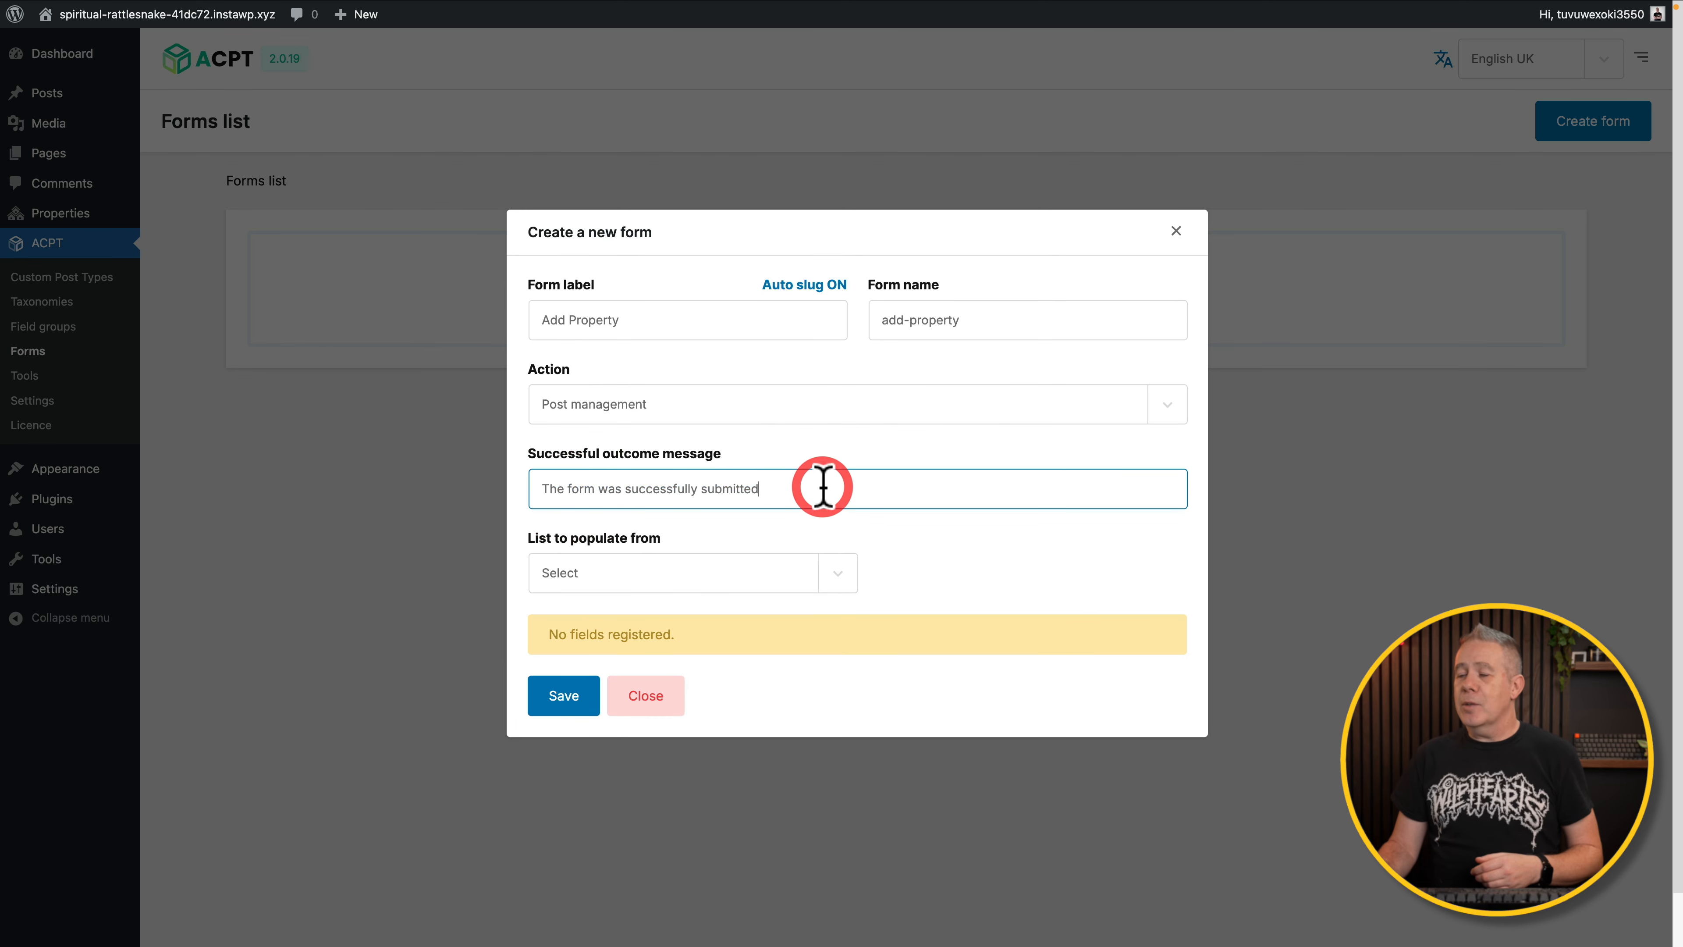
click(842, 580)
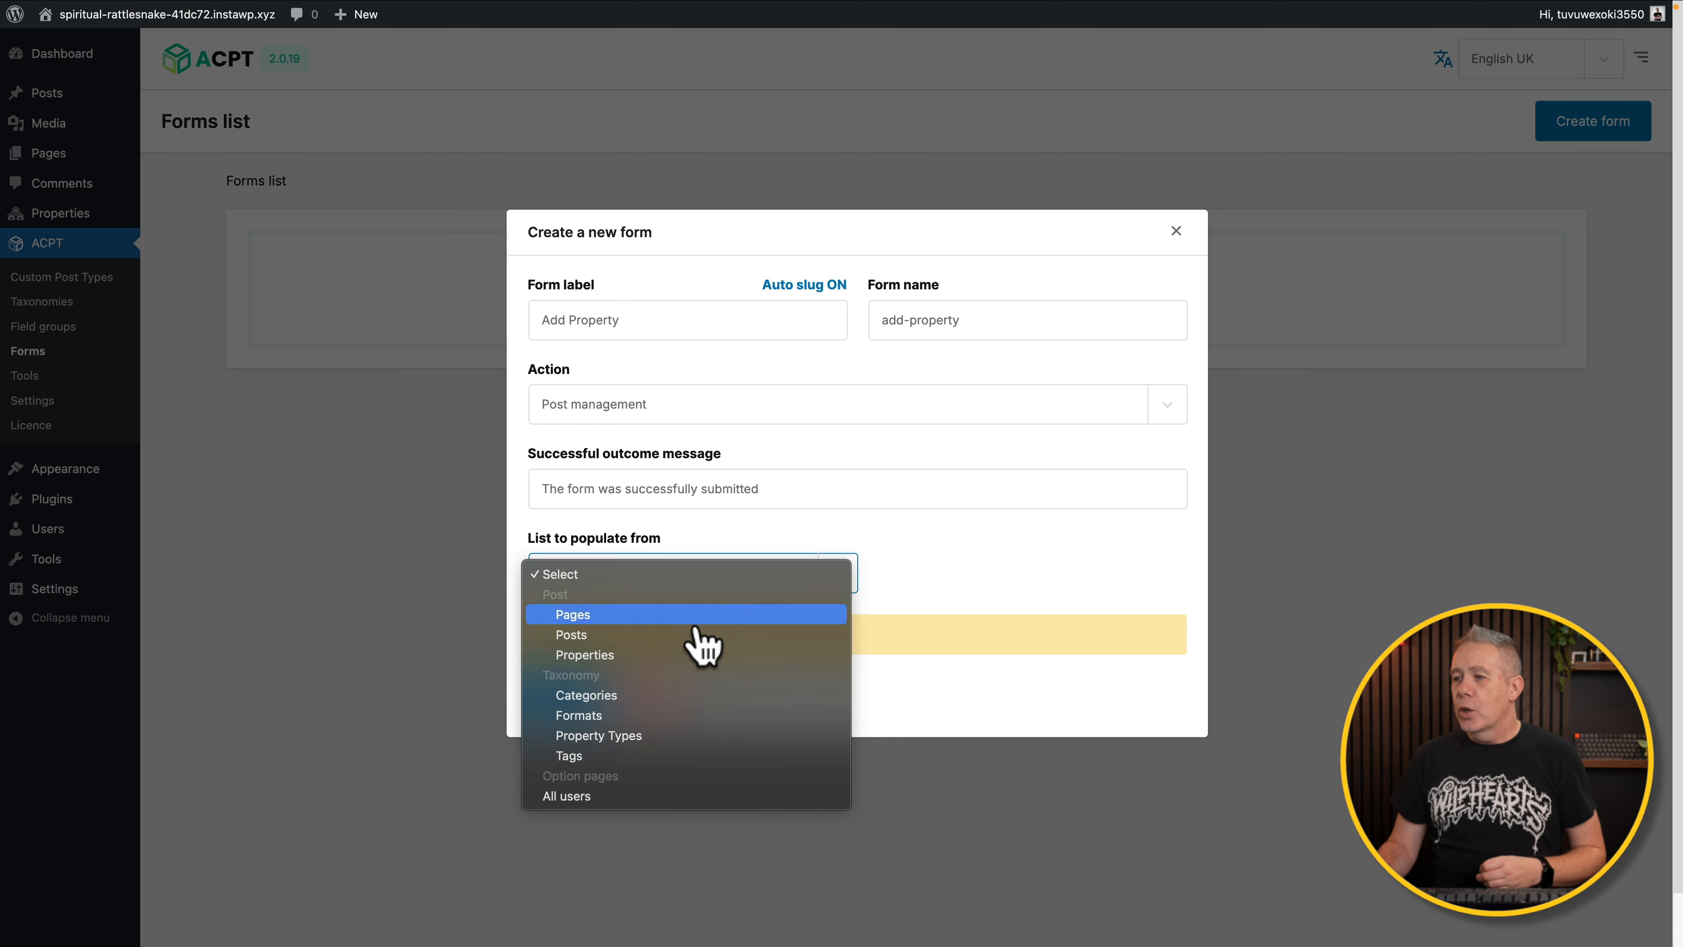
click(659, 655)
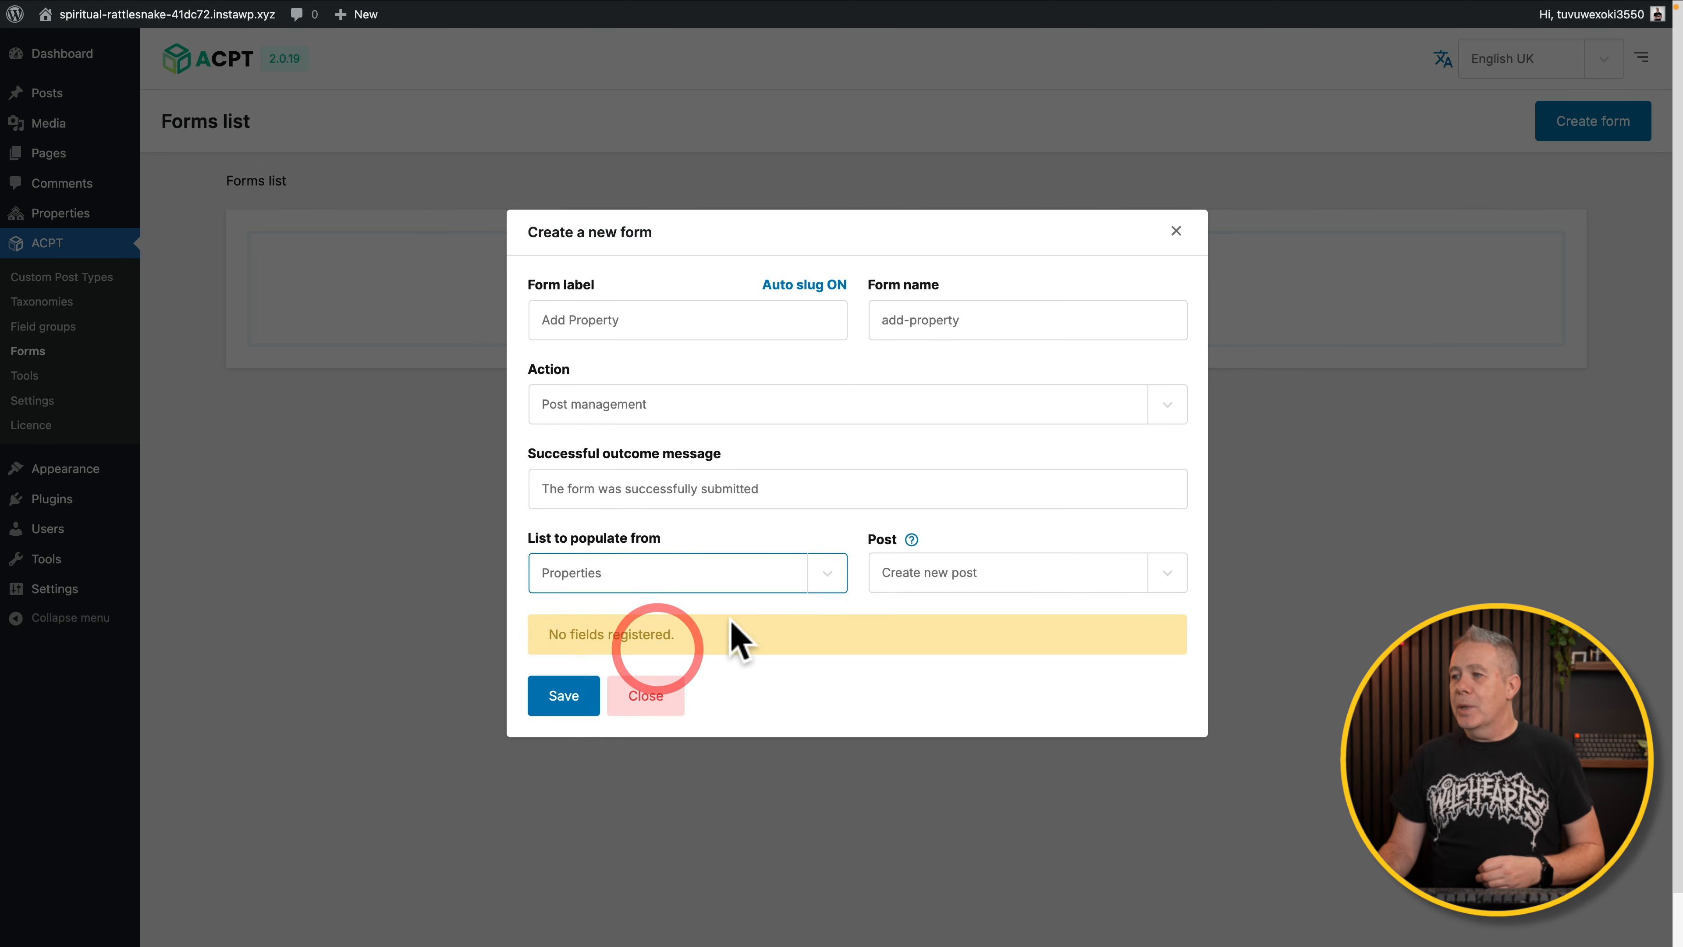
click(832, 503)
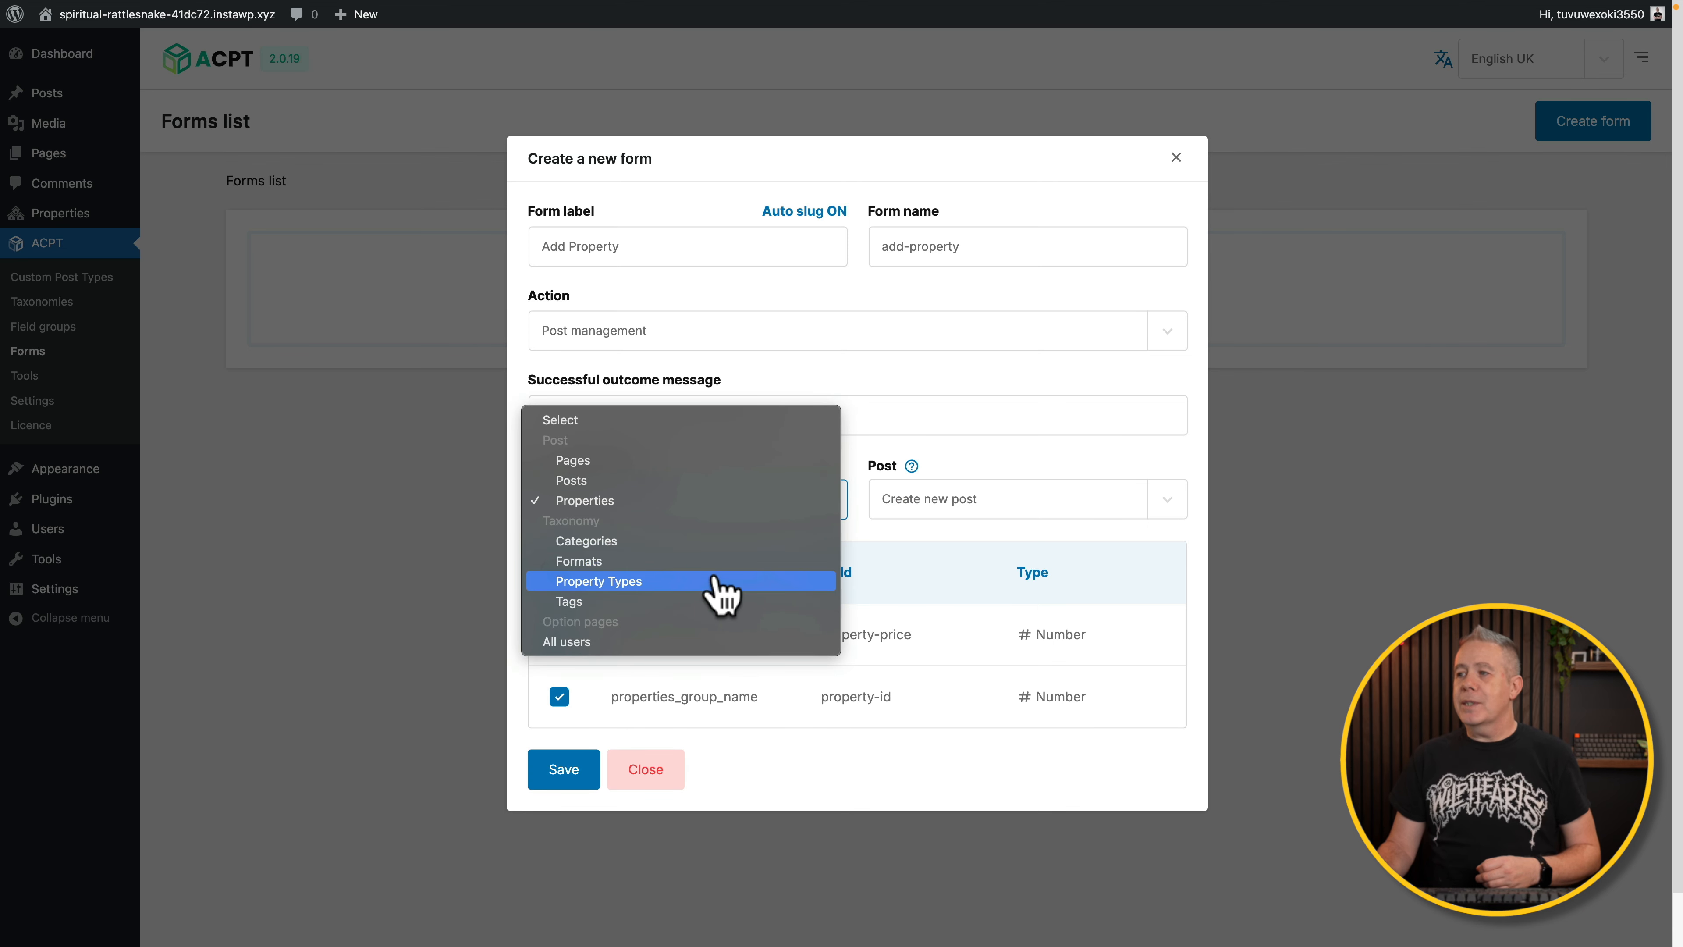
click(727, 583)
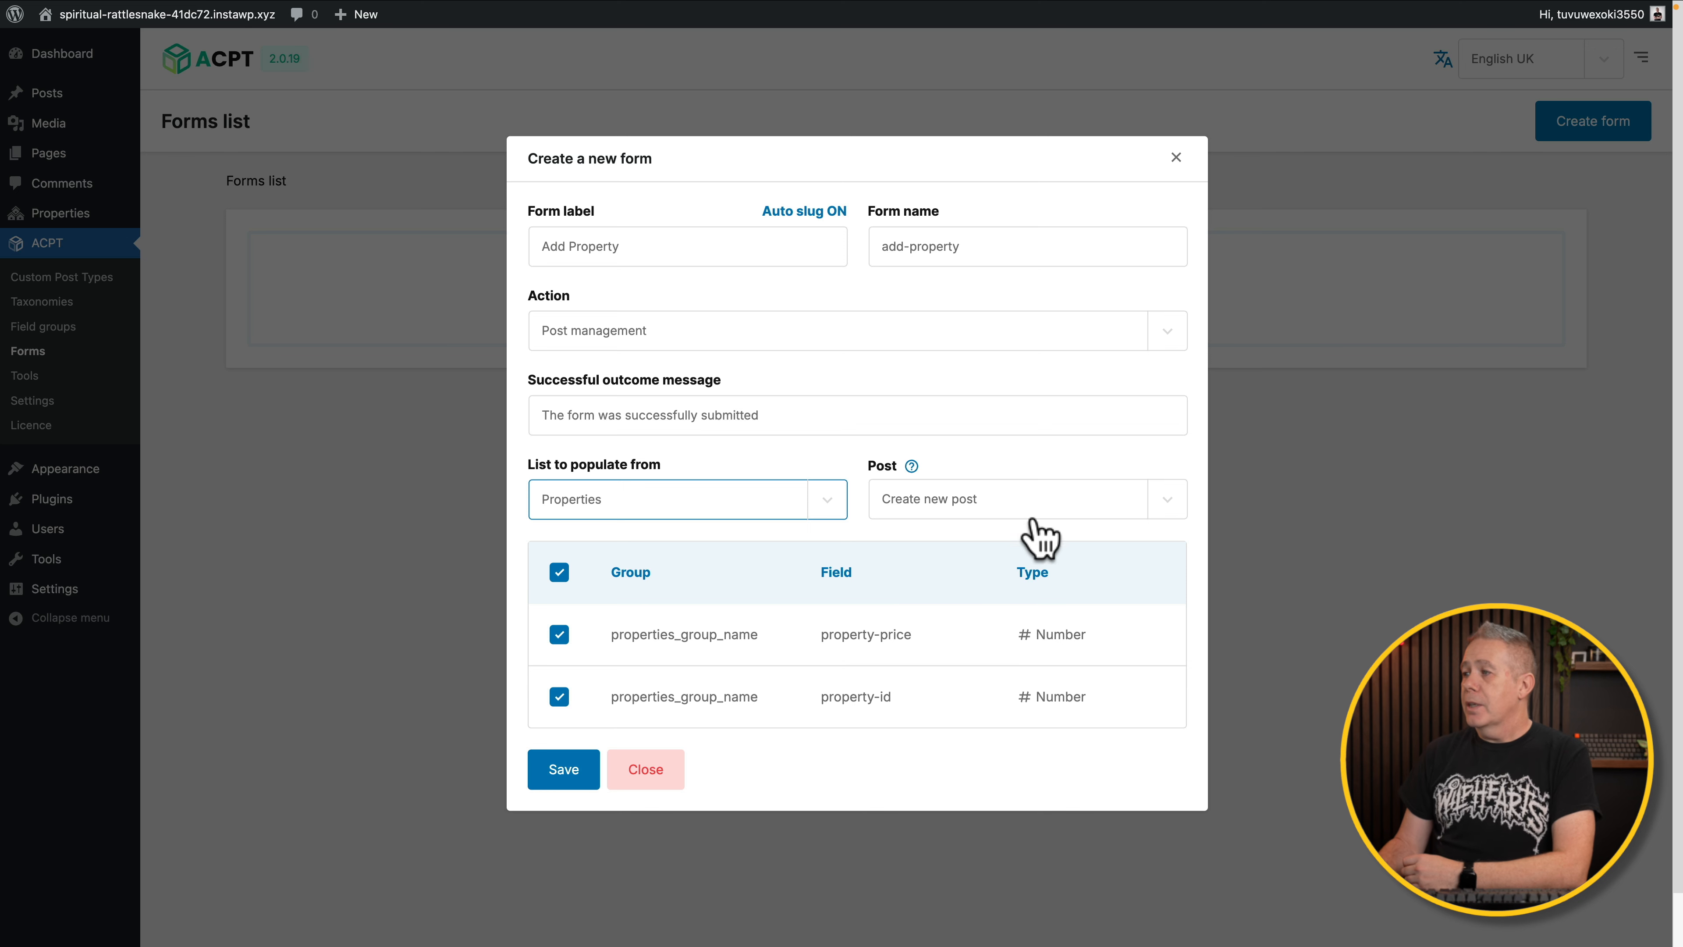
Keep Create new post as the form's target post and save the Add Property form.
click(1167, 508)
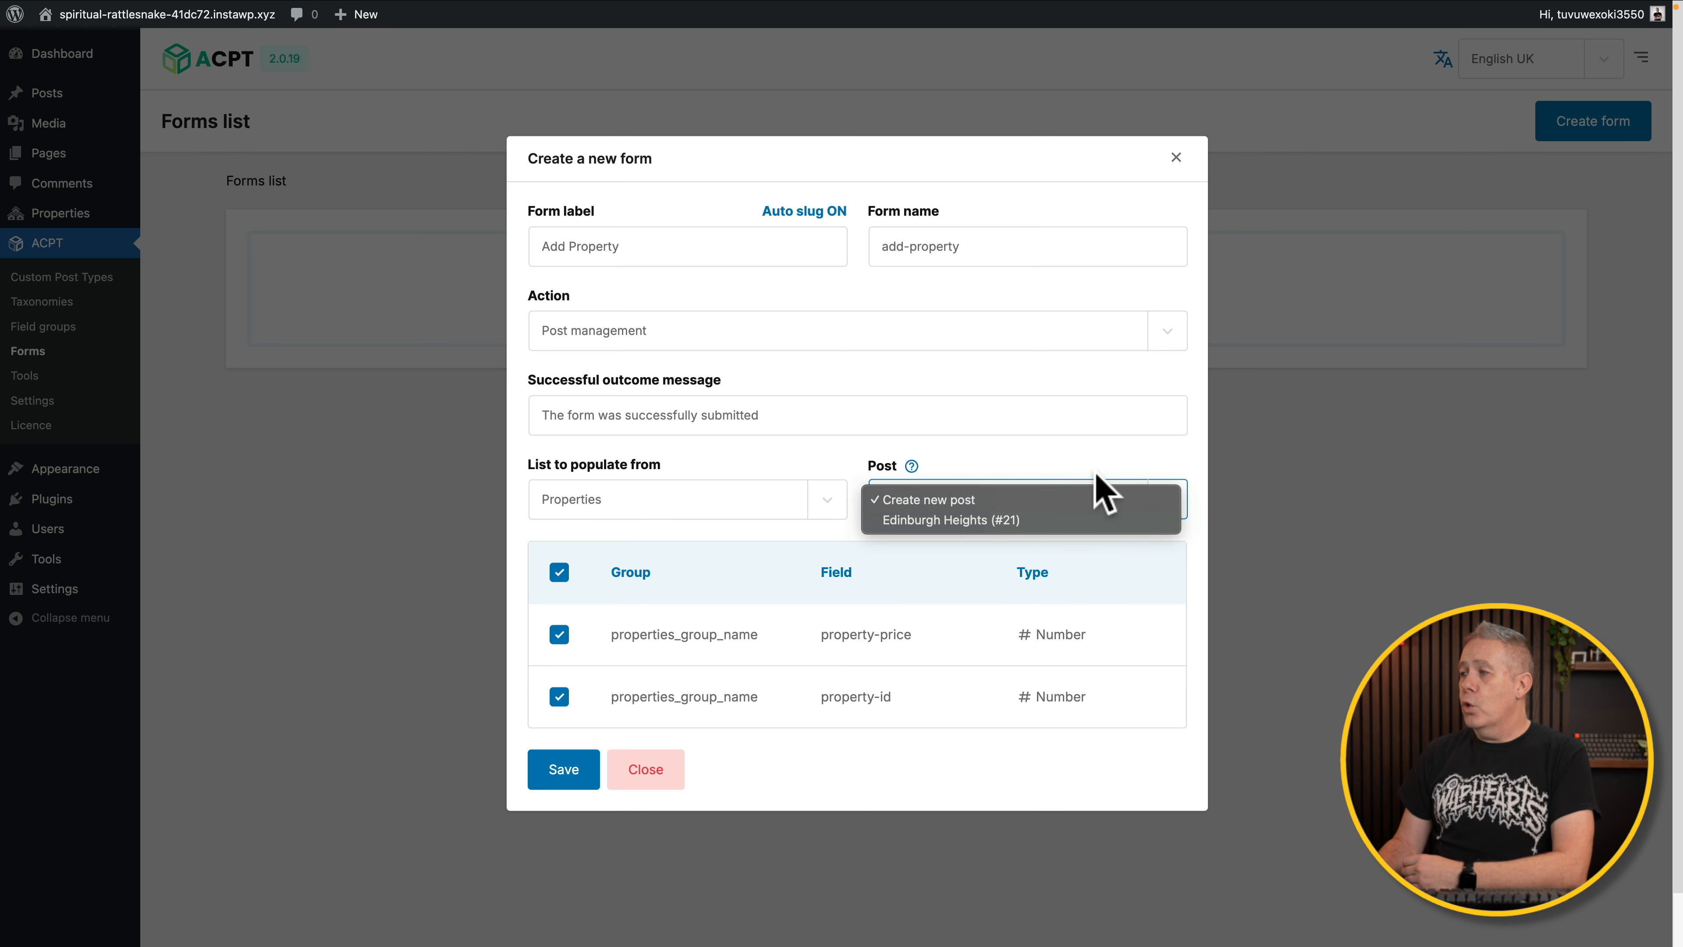
click(1078, 467)
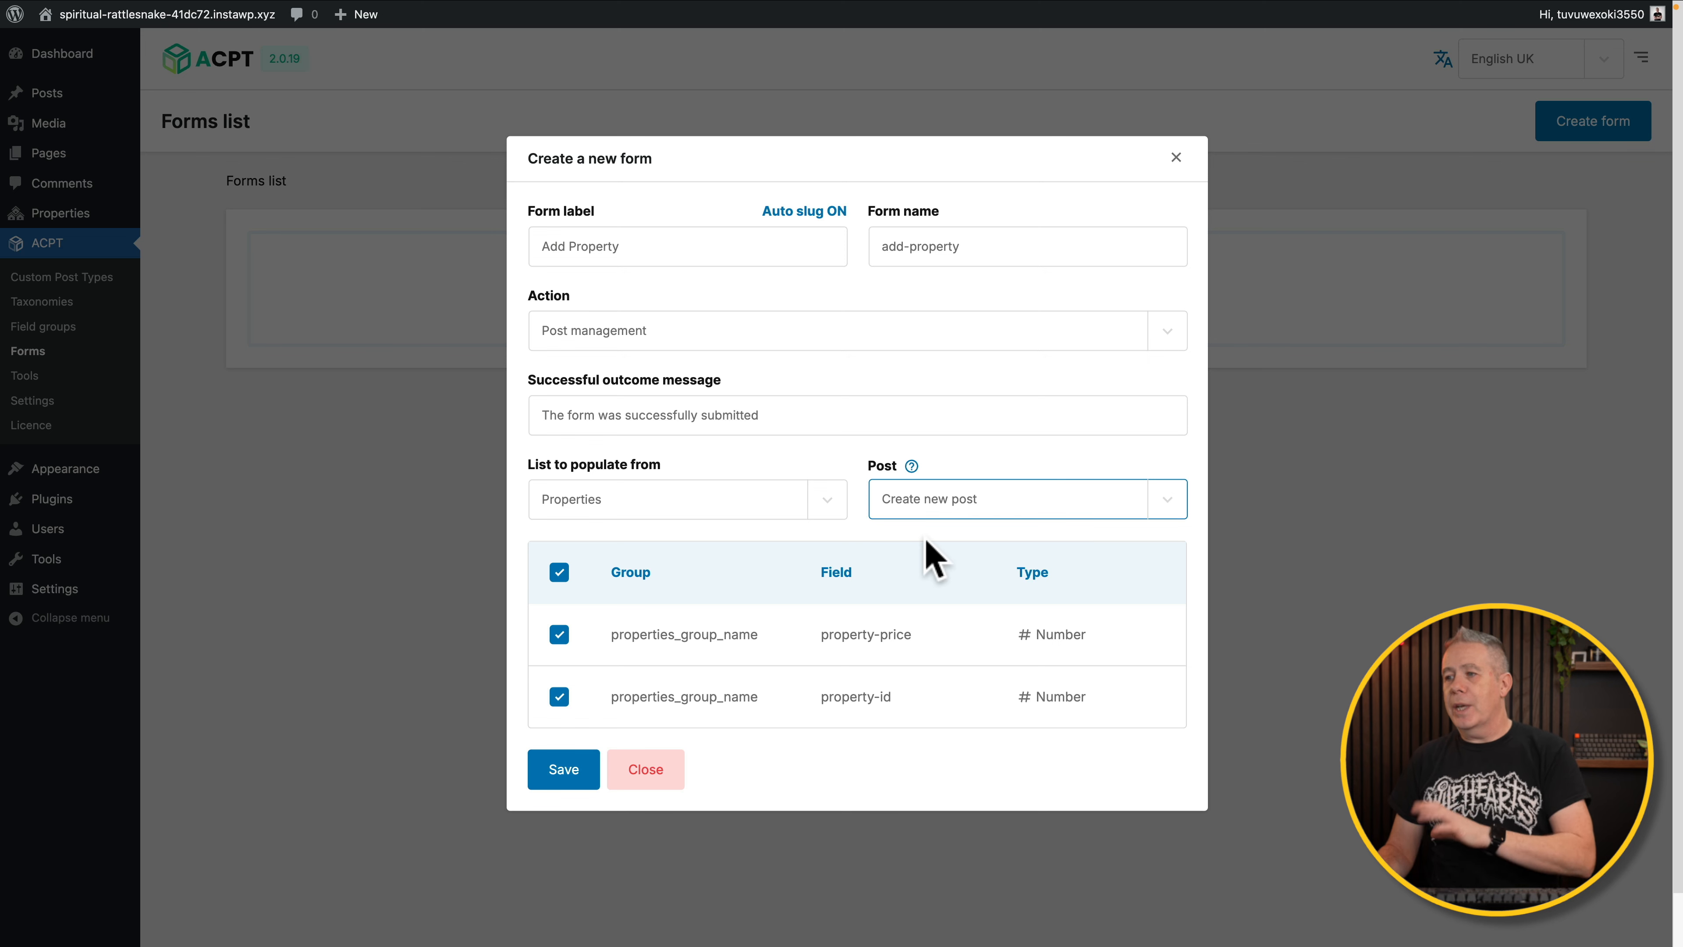
click(566, 768)
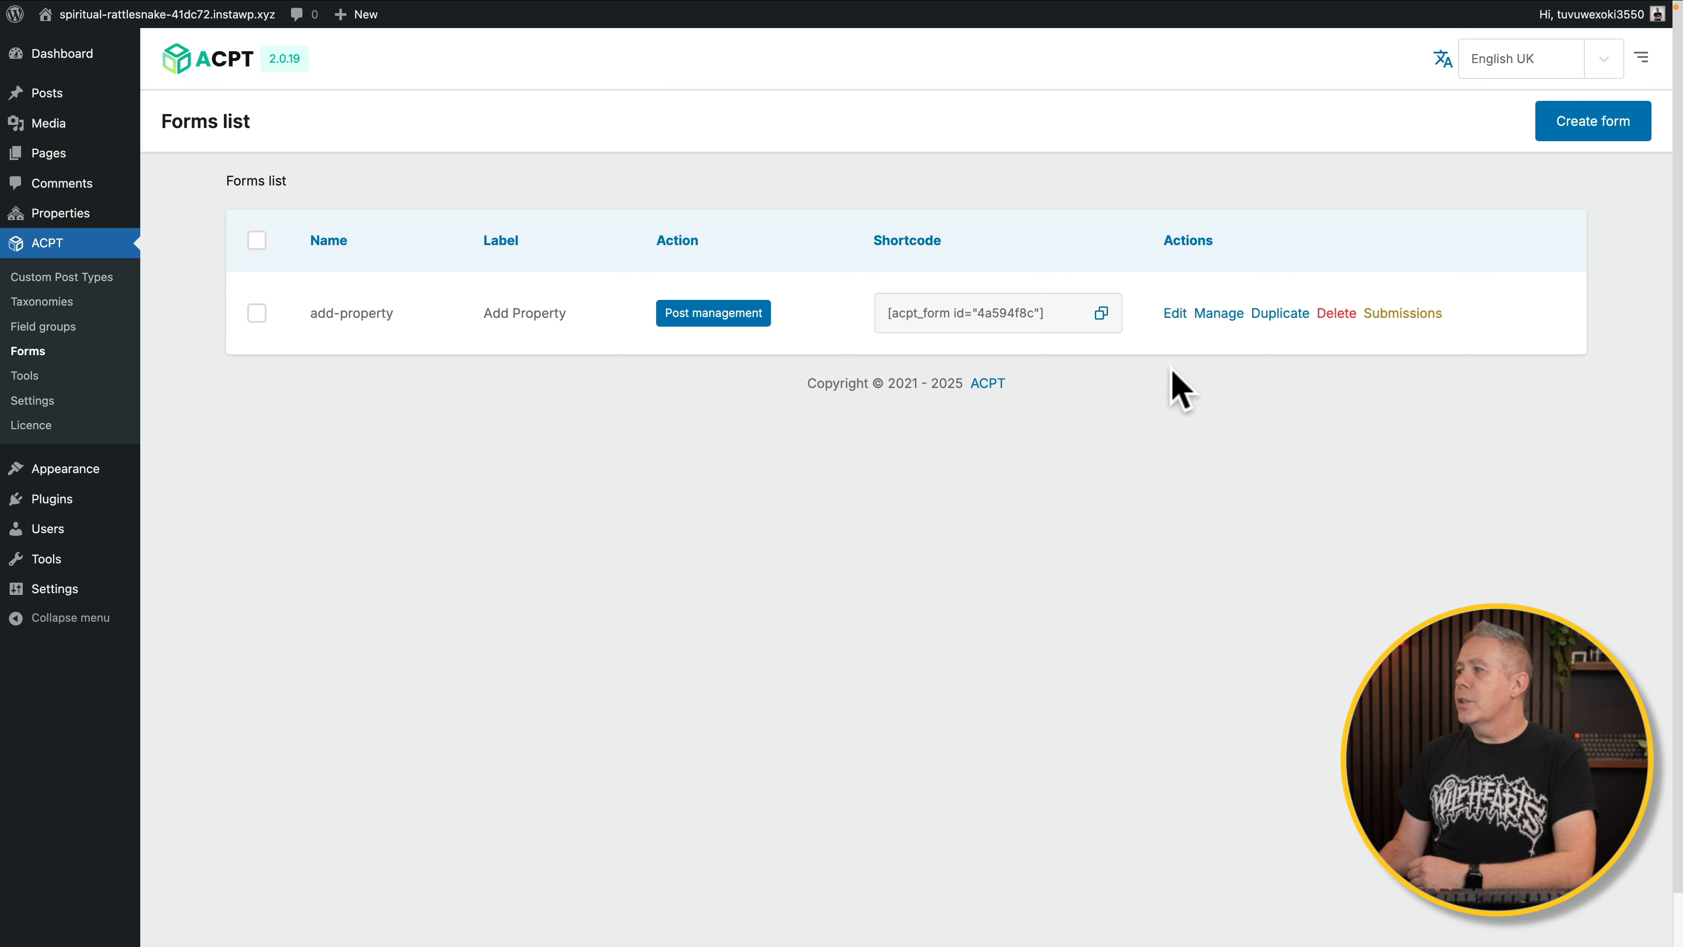
Add the post title, post content, post thumbnail, post taxonomies and Property Price fields to the Add Property form's layout.
click(1217, 314)
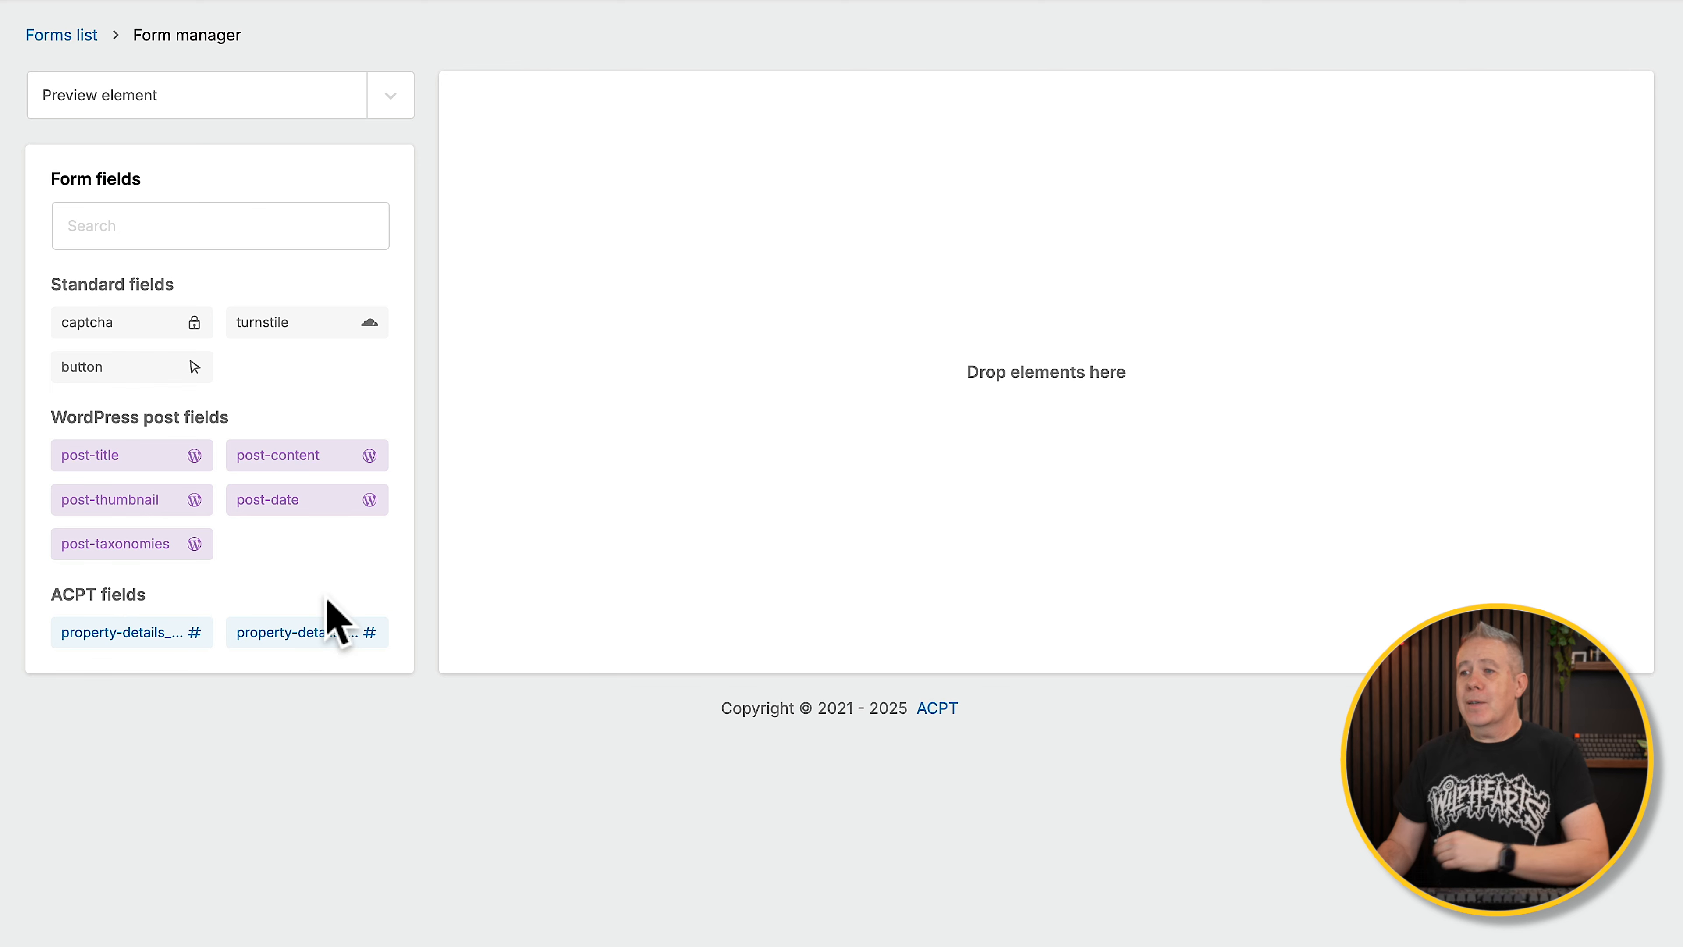
click(133, 455)
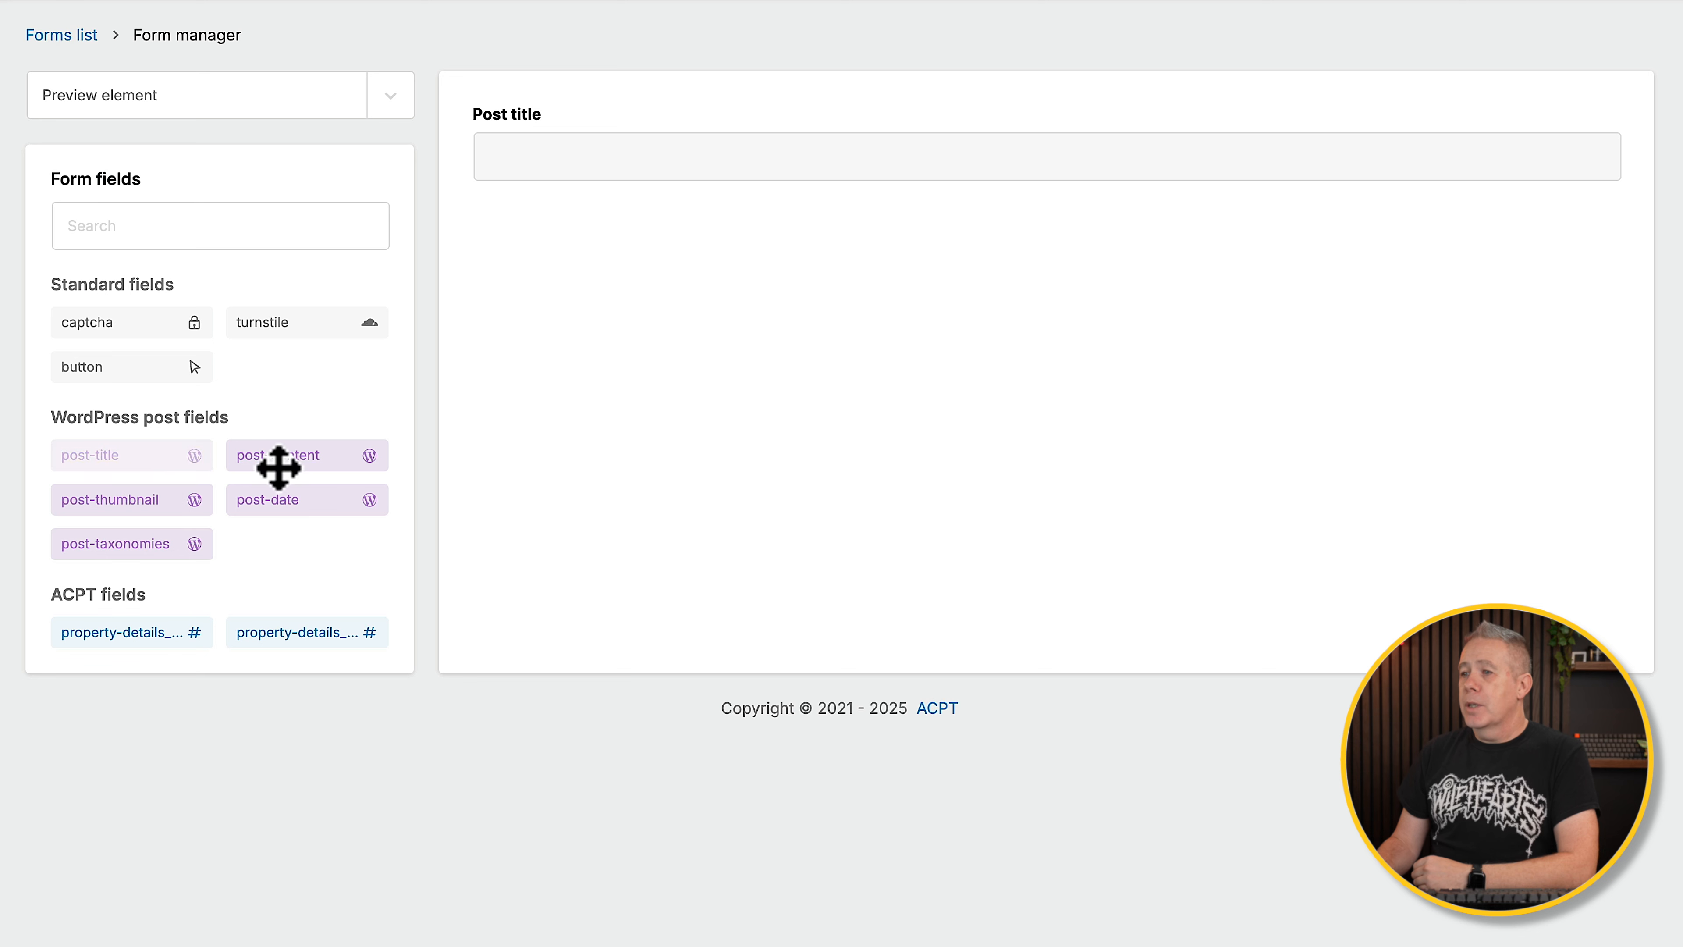
drag(290, 459, 789, 225)
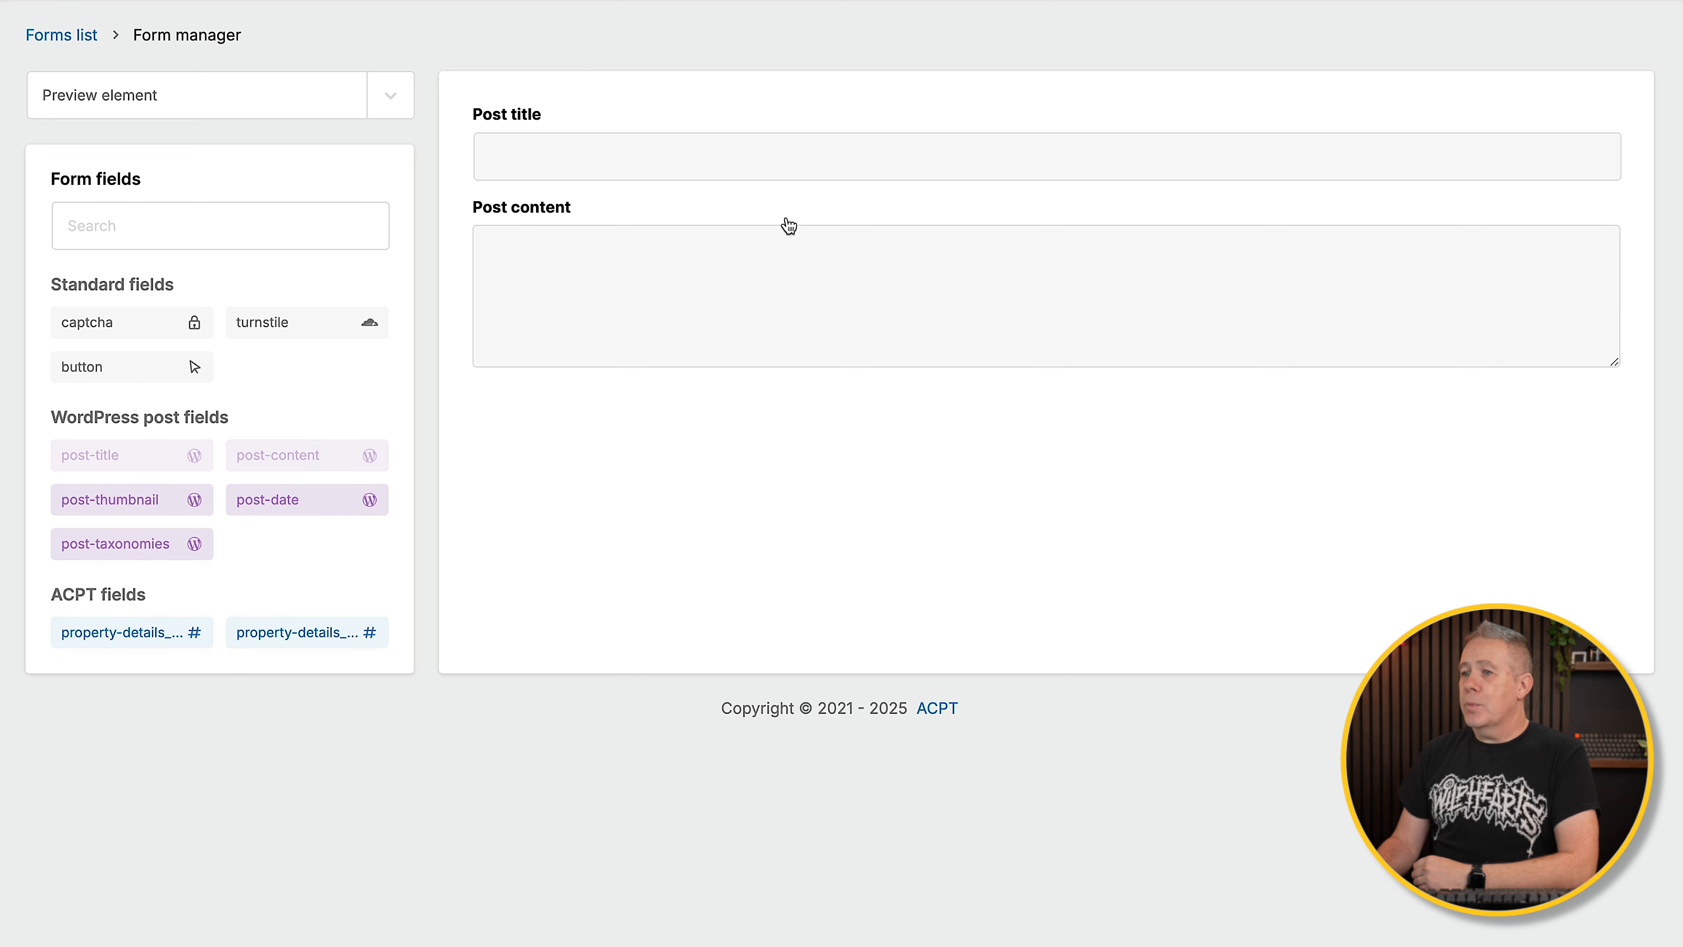
drag(116, 500, 995, 361)
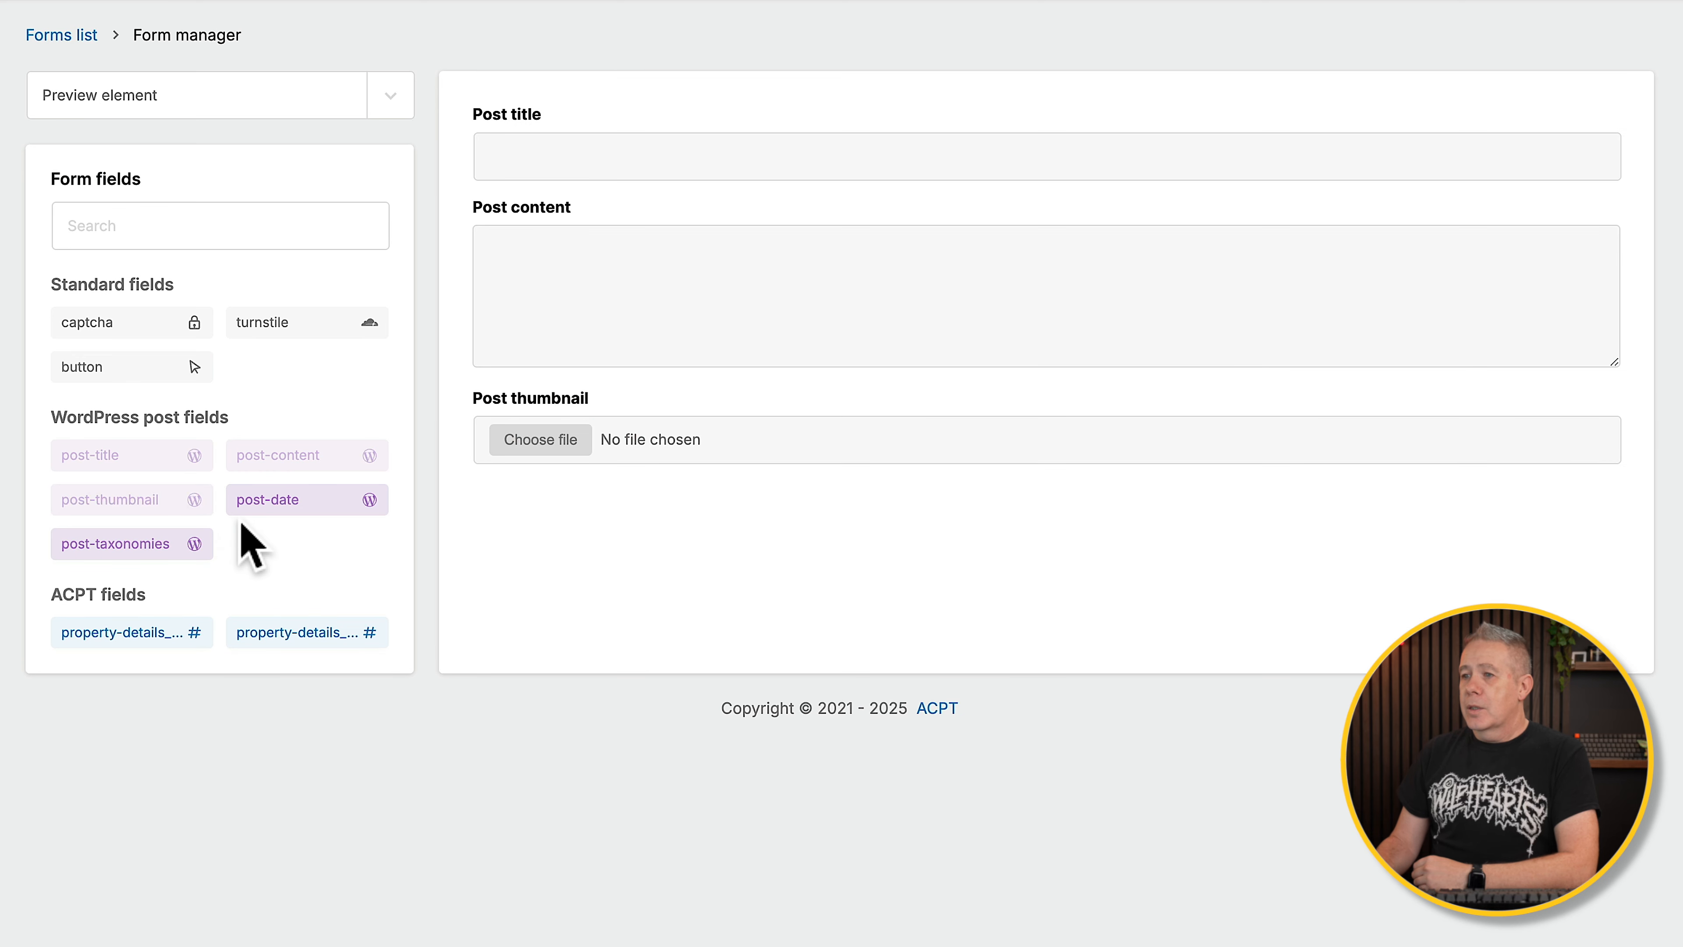
drag(143, 545, 869, 463)
scroll(199, 557, down, 2)
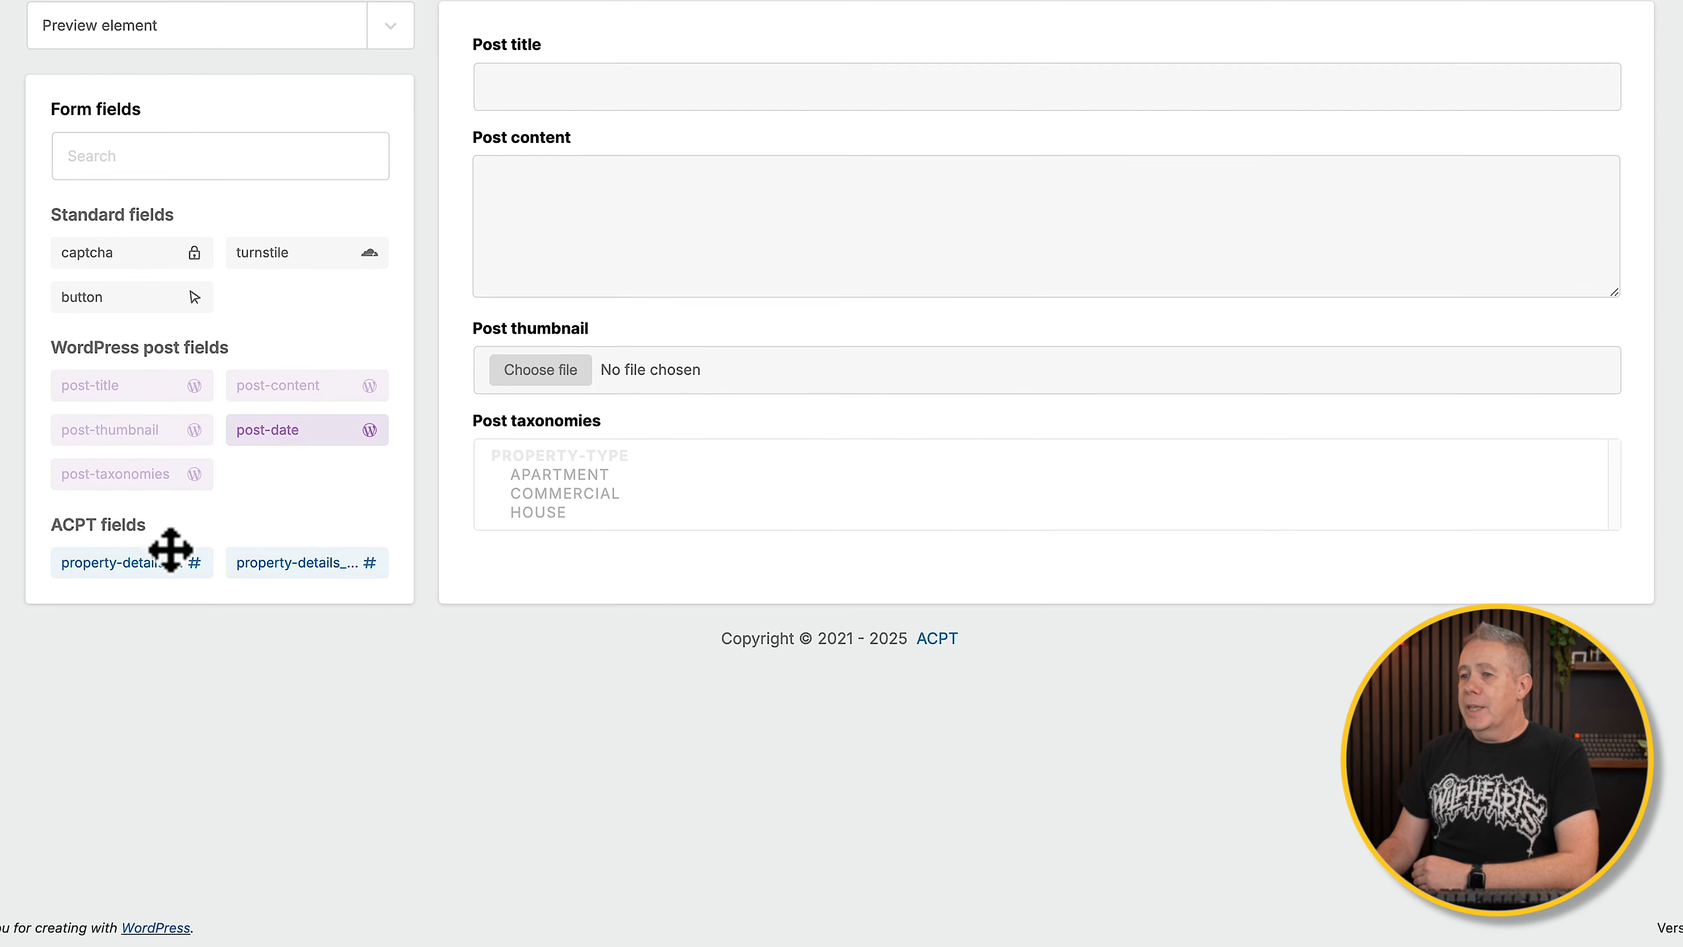
drag(117, 564, 734, 514)
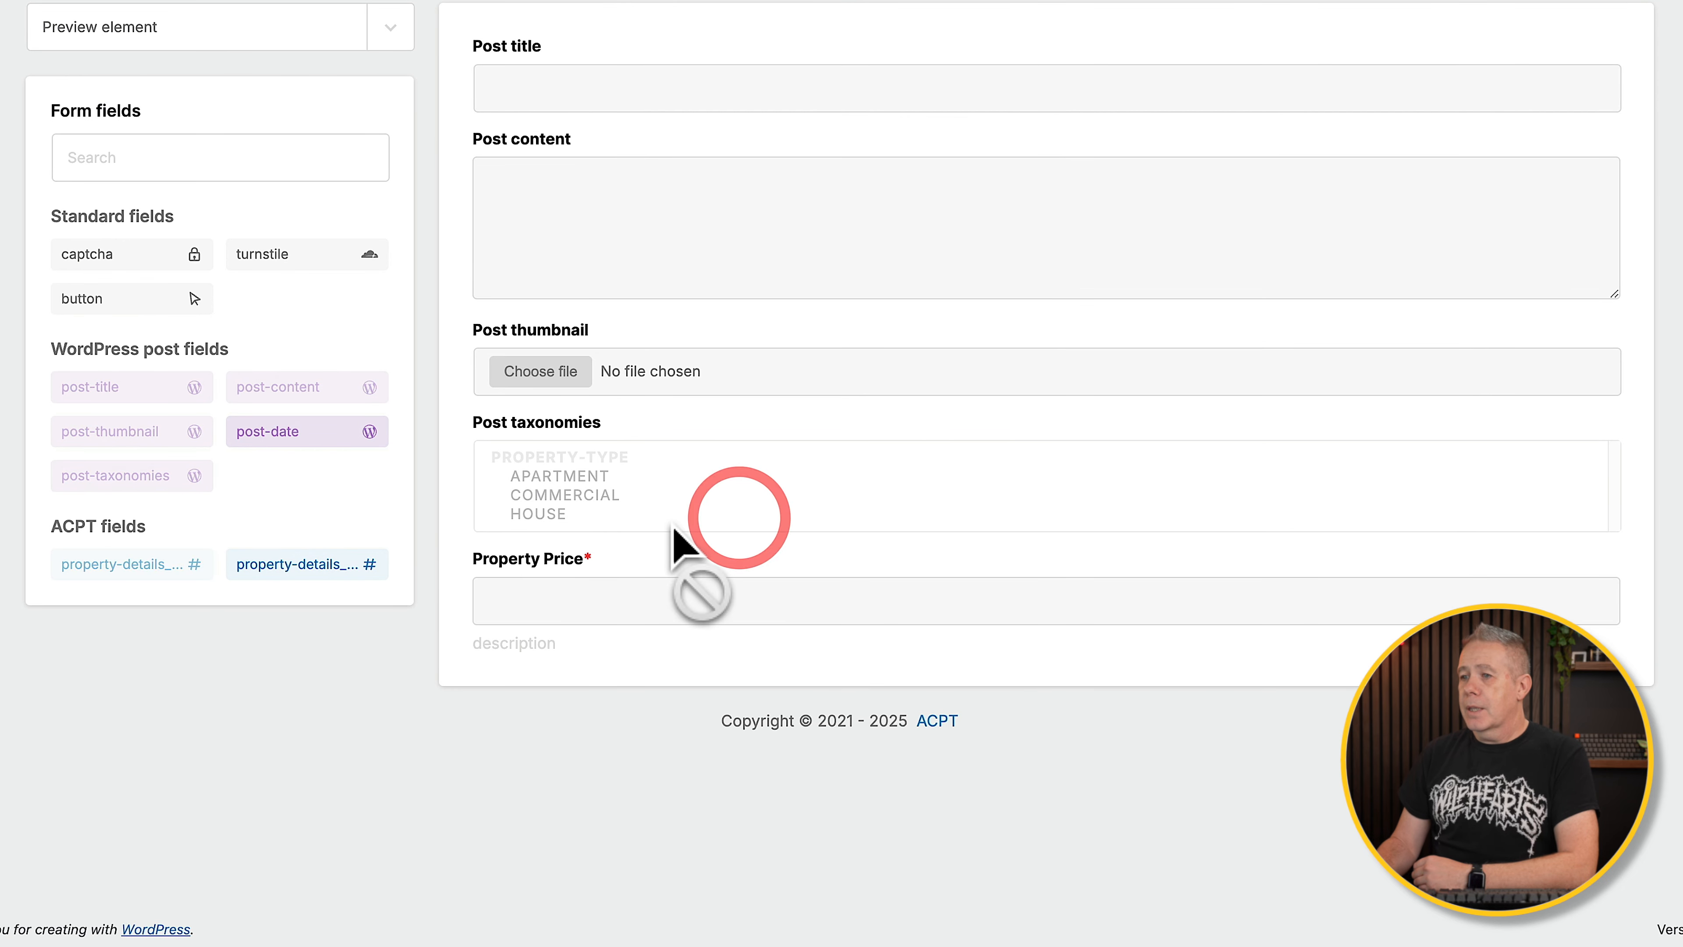